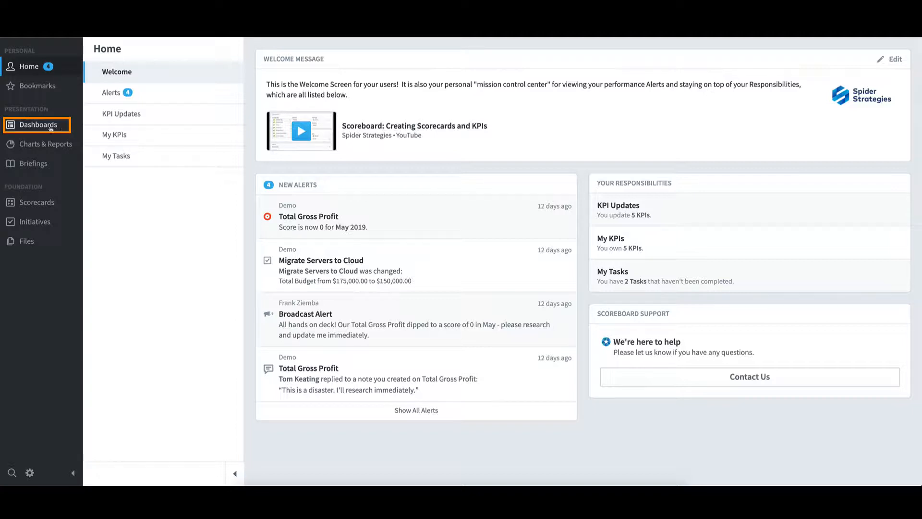
Open the dashboards of the Key Performance Indicators organization under Mobileworld Inc
{"action": "left_click", "coordinate": [49, 126]}
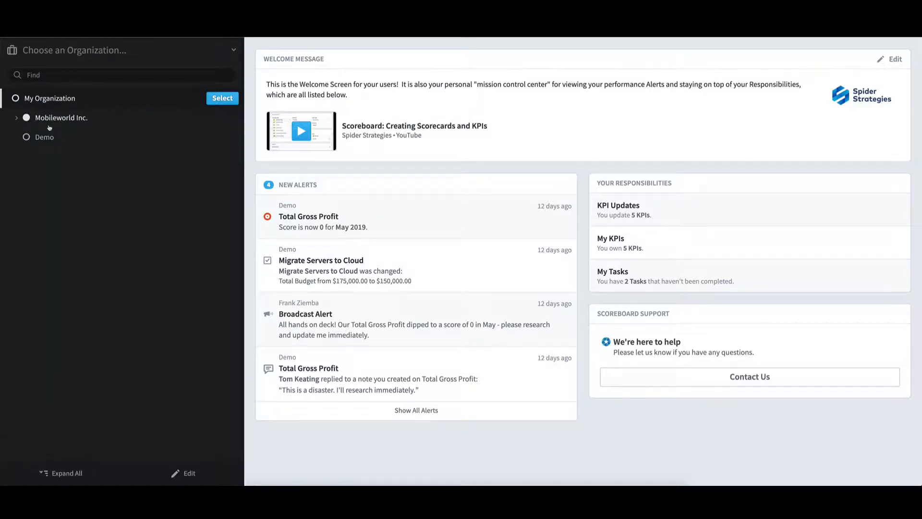
{"action": "left_click", "coordinate": [17, 118]}
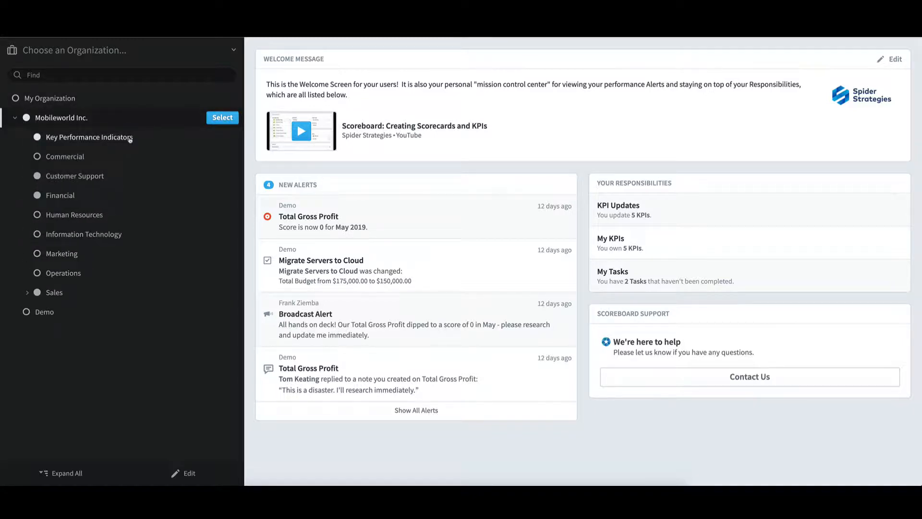
{"action": "mouse_move", "coordinate": [130, 140]}
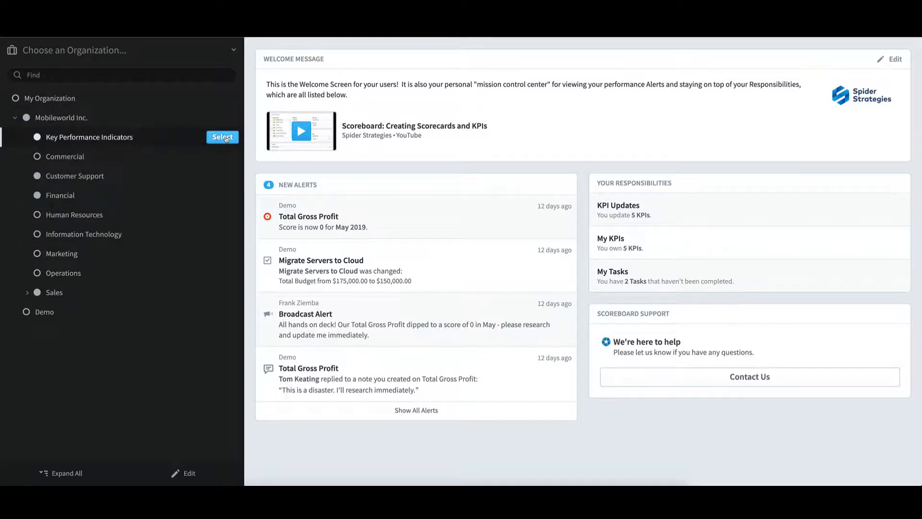
{"action": "left_click", "coordinate": [223, 138]}
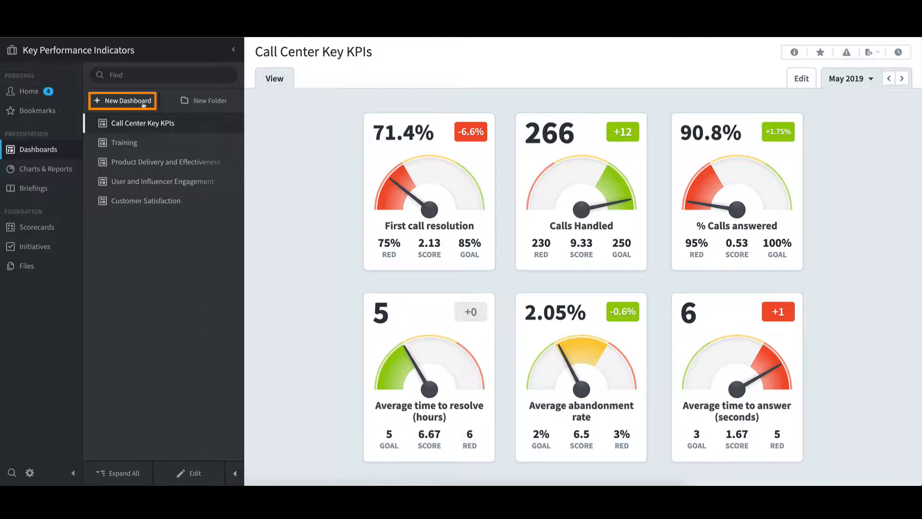
Create a new dashboard named Training with the Blank starting layout
{"action": "left_click", "coordinate": [143, 103]}
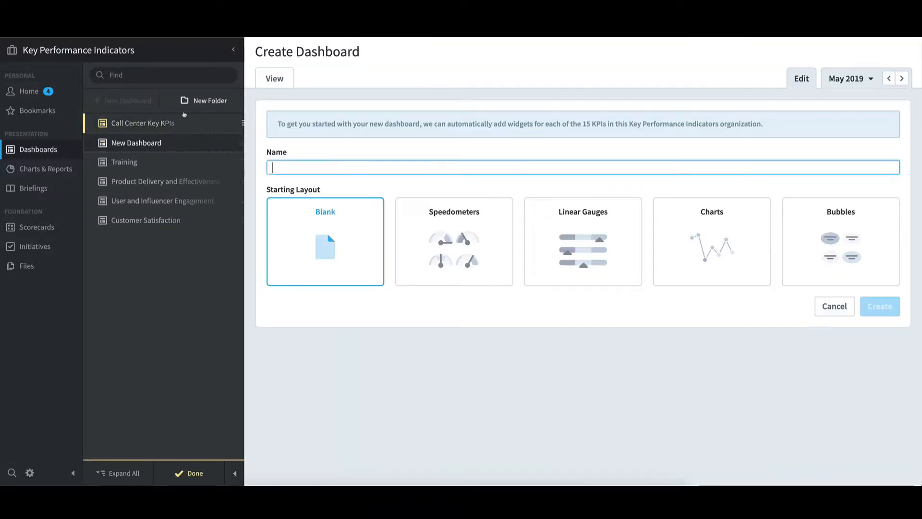
{"action": "type", "text": "Training"}
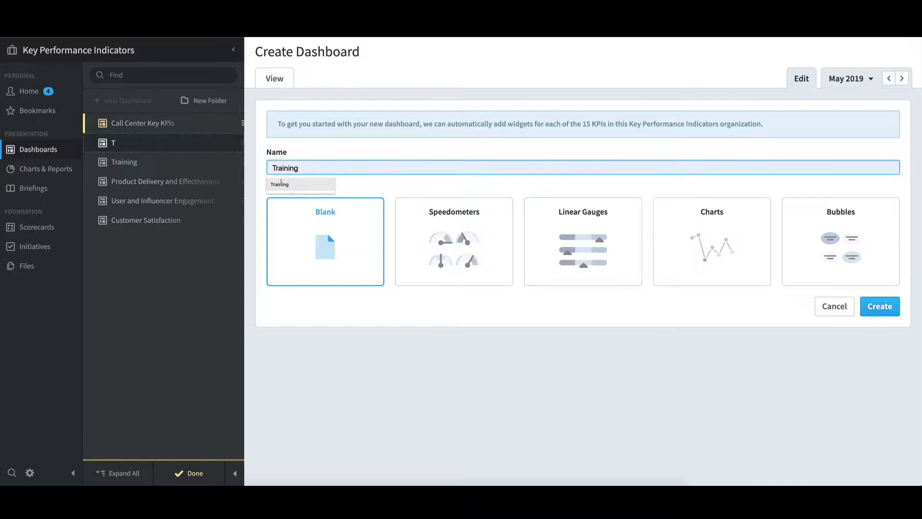
{"action": "left_click", "coordinate": [340, 182]}
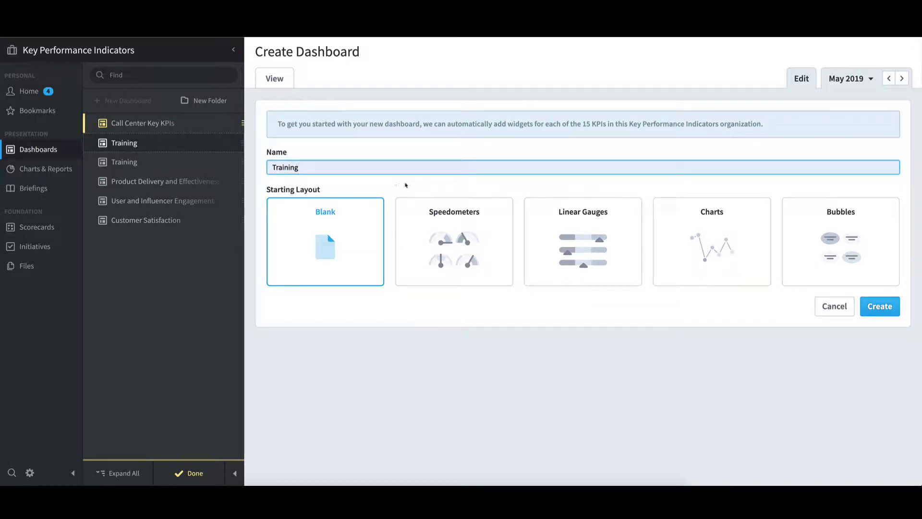
{"action": "left_click", "coordinate": [891, 313]}
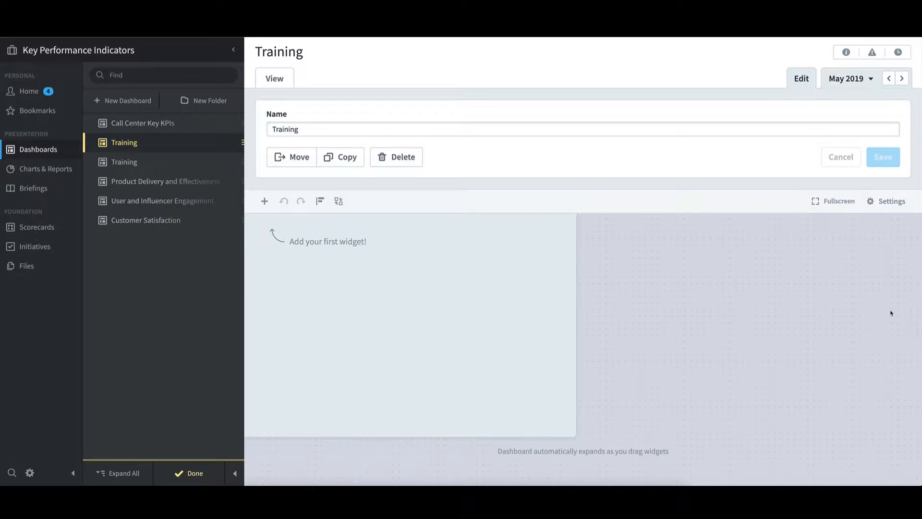
Set the Training dashboard's background color to White
{"action": "left_click", "coordinate": [895, 206]}
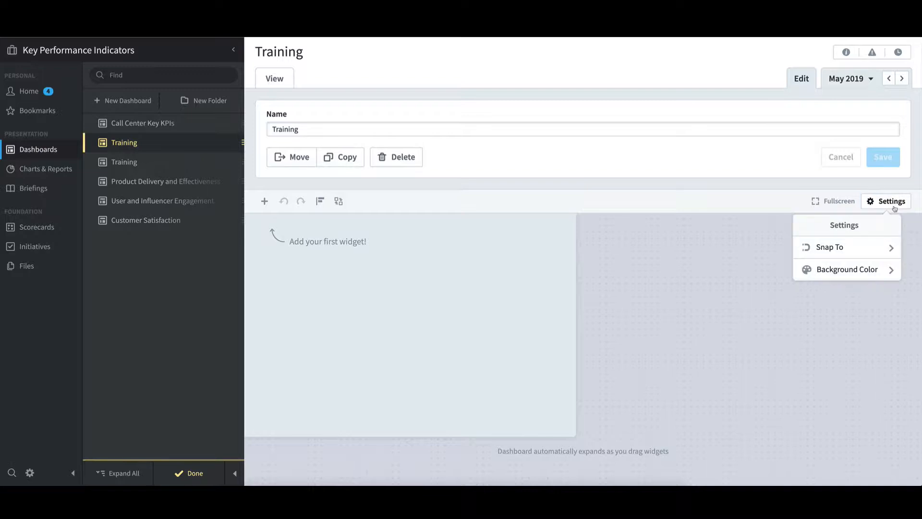
{"action": "left_click", "coordinate": [880, 270]}
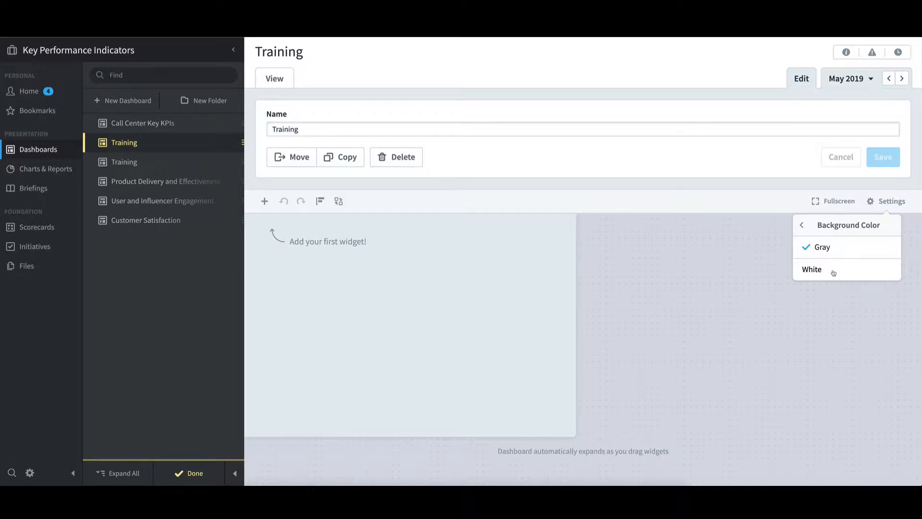
{"action": "left_click", "coordinate": [833, 272]}
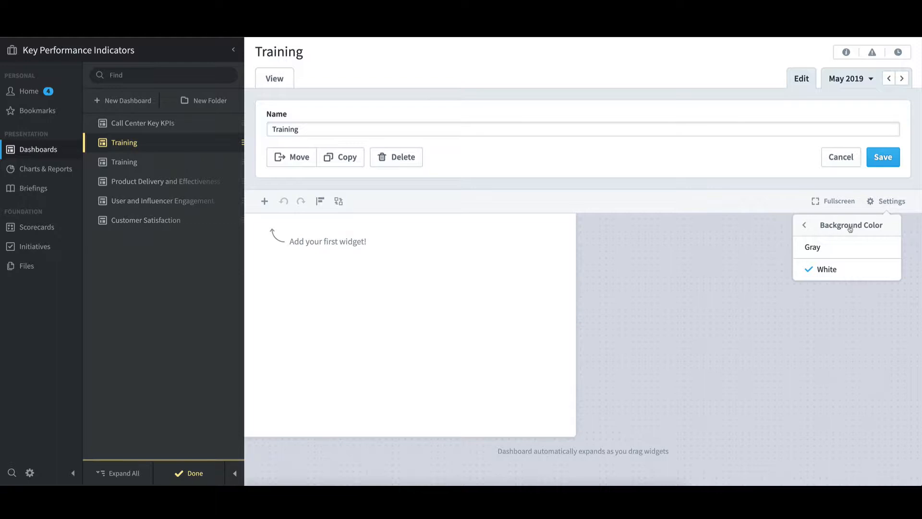
Try the Grid and None snap options for the dashboard, and return snapping to Widgets
{"action": "left_click", "coordinate": [849, 229]}
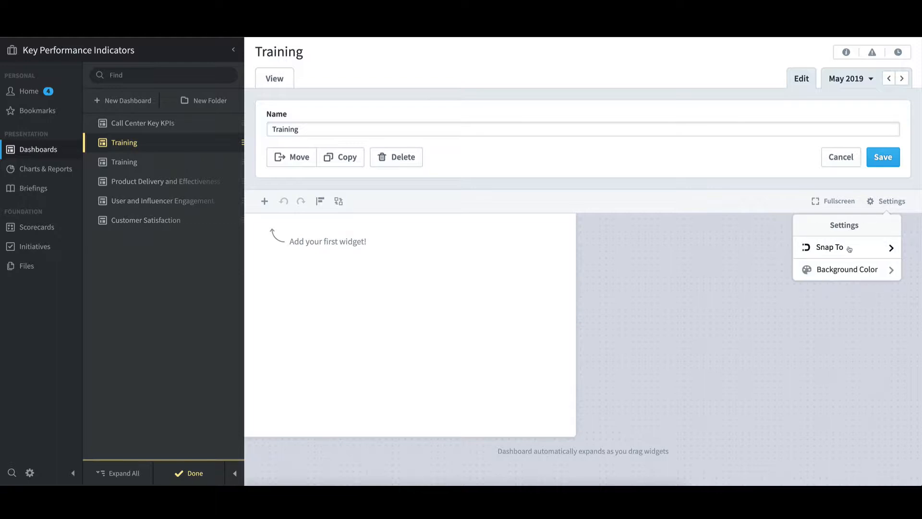
{"action": "left_click", "coordinate": [849, 248]}
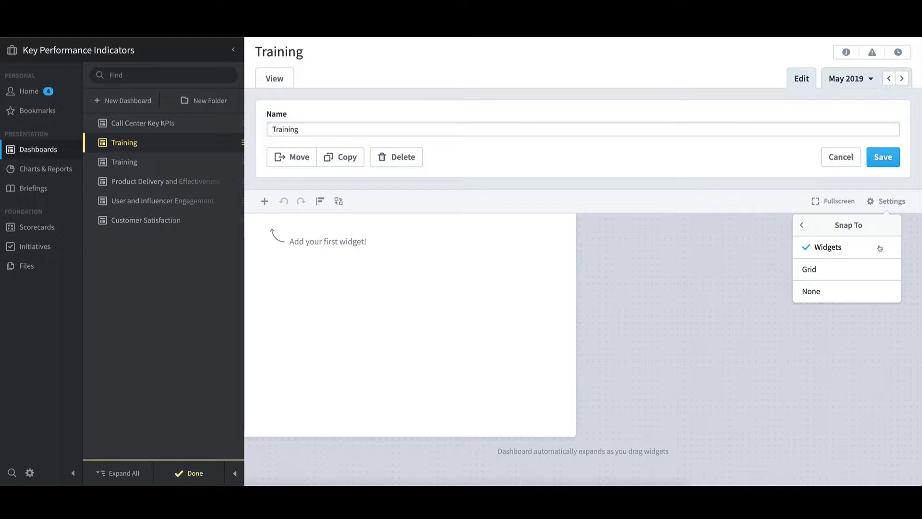
{"action": "left_click", "coordinate": [854, 273]}
{"action": "left_click", "coordinate": [833, 293]}
{"action": "left_click", "coordinate": [835, 249]}
{"action": "left_click", "coordinate": [700, 267]}
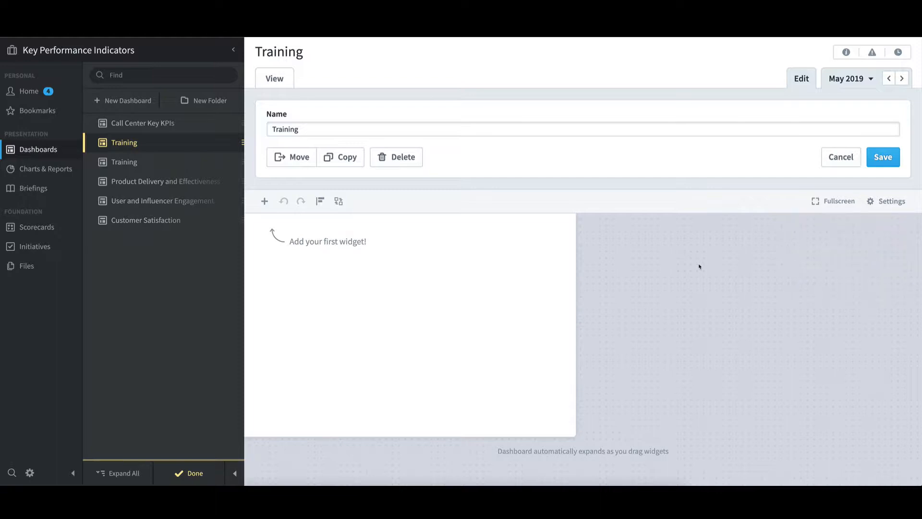
Add an image widget to the dashboard
{"action": "left_click", "coordinate": [264, 201]}
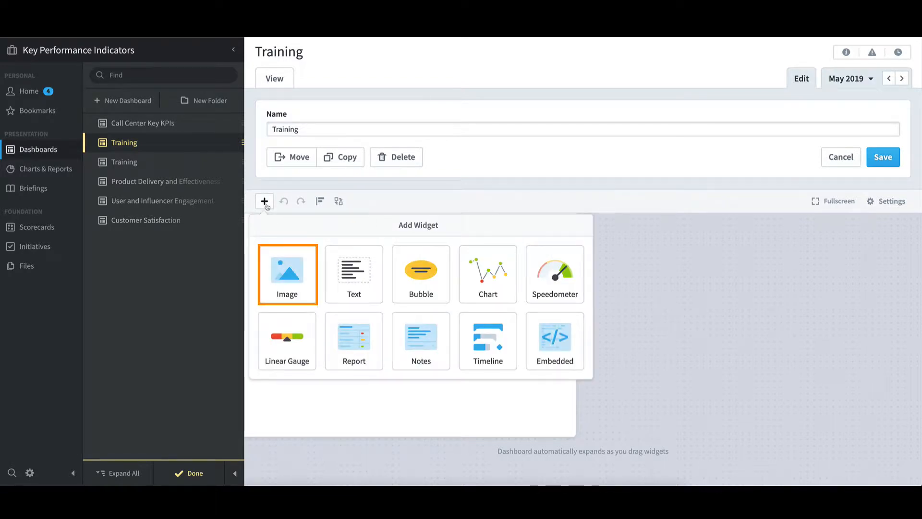
{"action": "left_click", "coordinate": [296, 273]}
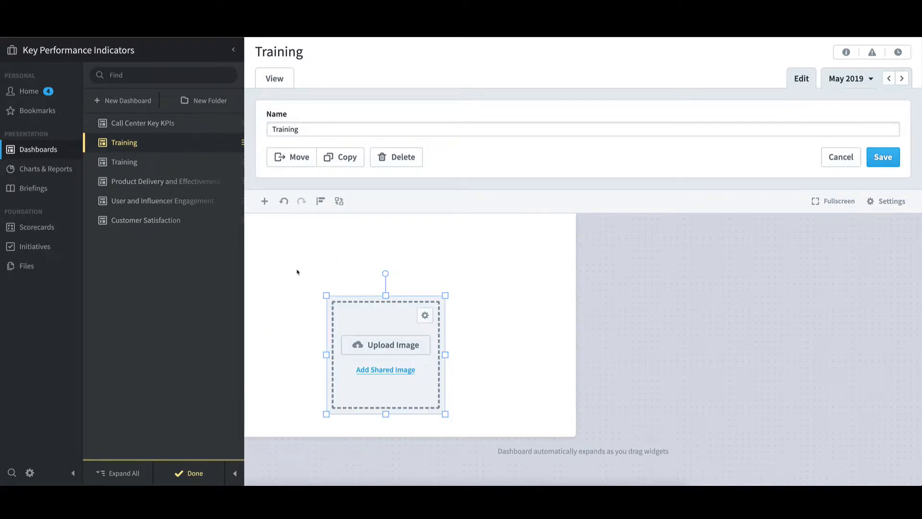
{"action": "left_click", "coordinate": [402, 346]}
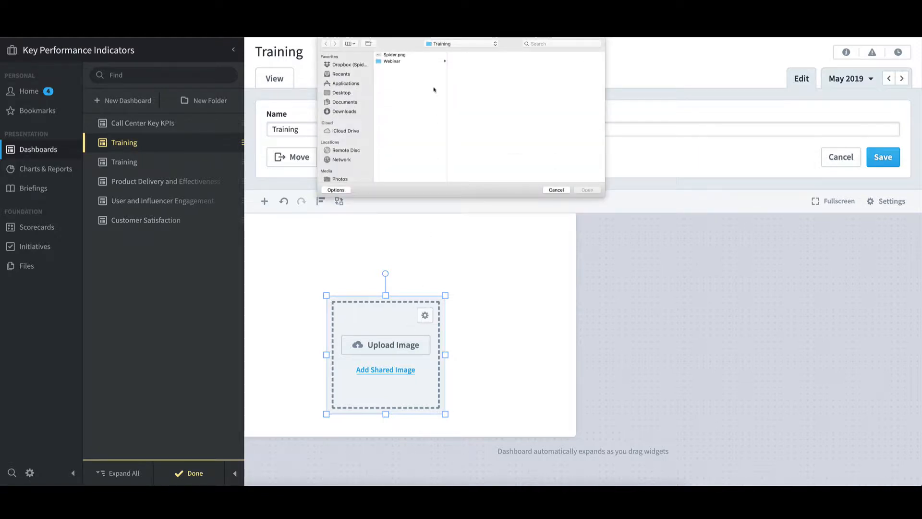
{"action": "left_click", "coordinate": [403, 56]}
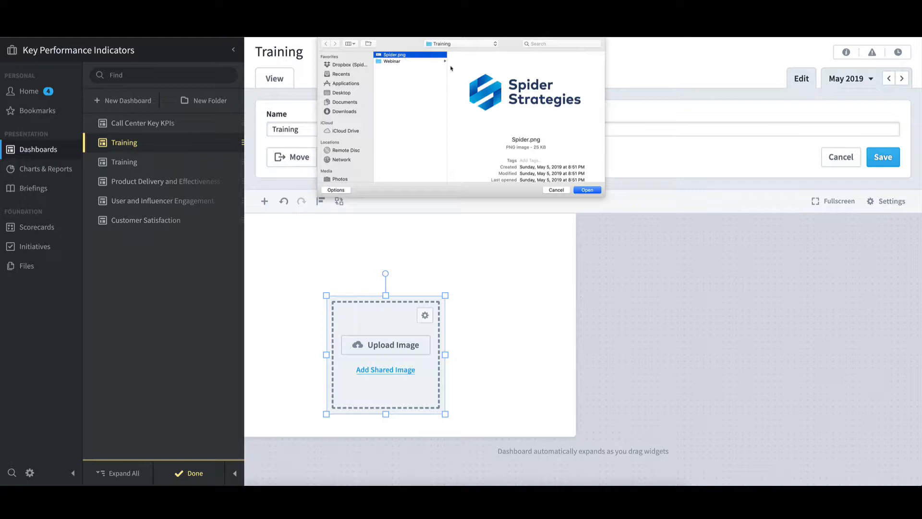
{"action": "left_click", "coordinate": [564, 191]}
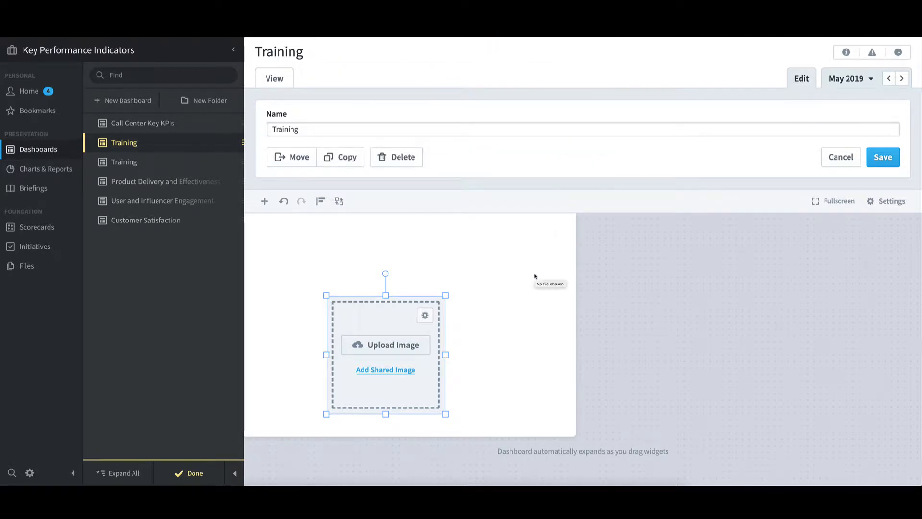
Fill the image widget with the shared Spider image stored in the Key Performance Indicators organization's files
{"action": "left_click", "coordinate": [409, 370]}
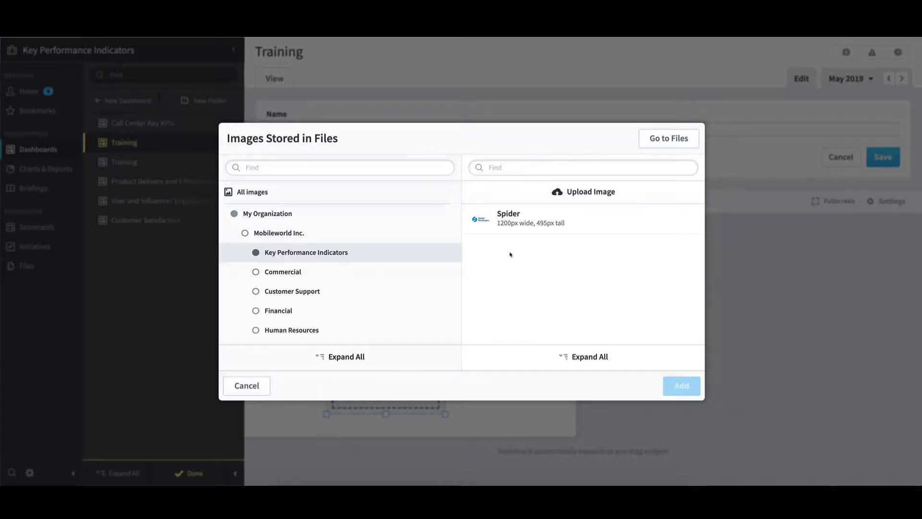
{"action": "left_click", "coordinate": [533, 225]}
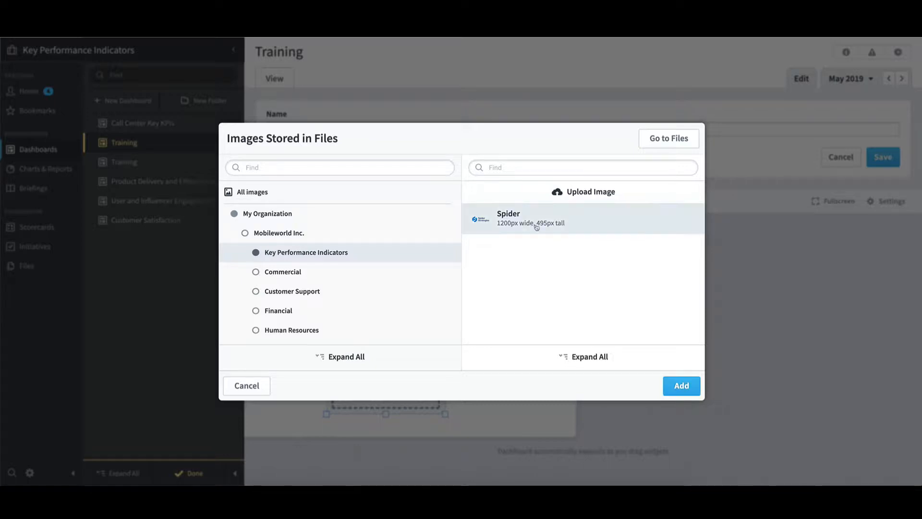
{"action": "left_click", "coordinate": [684, 387]}
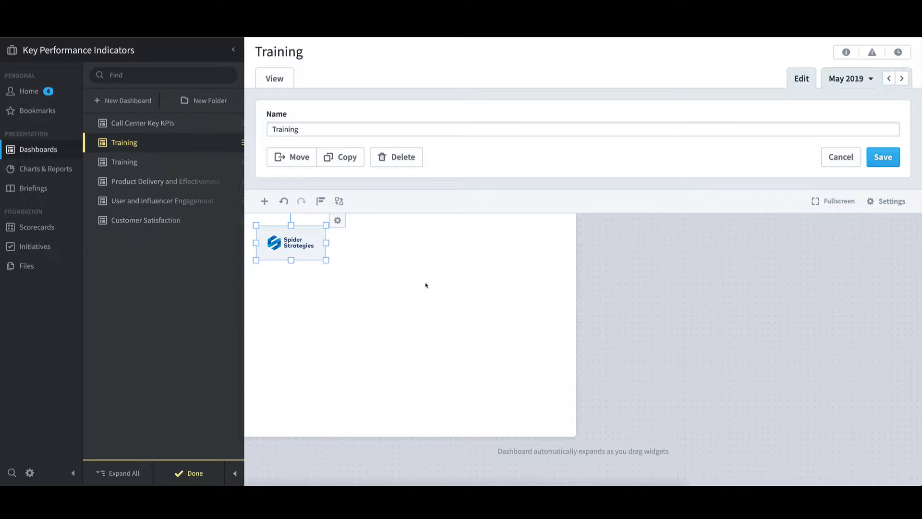
{"action": "left_click", "coordinate": [426, 289]}
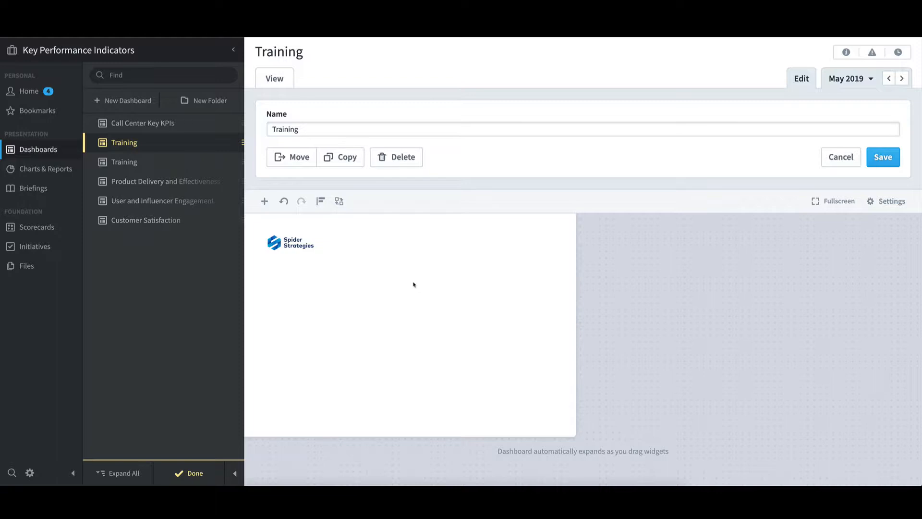
{"action": "left_click", "coordinate": [265, 202]}
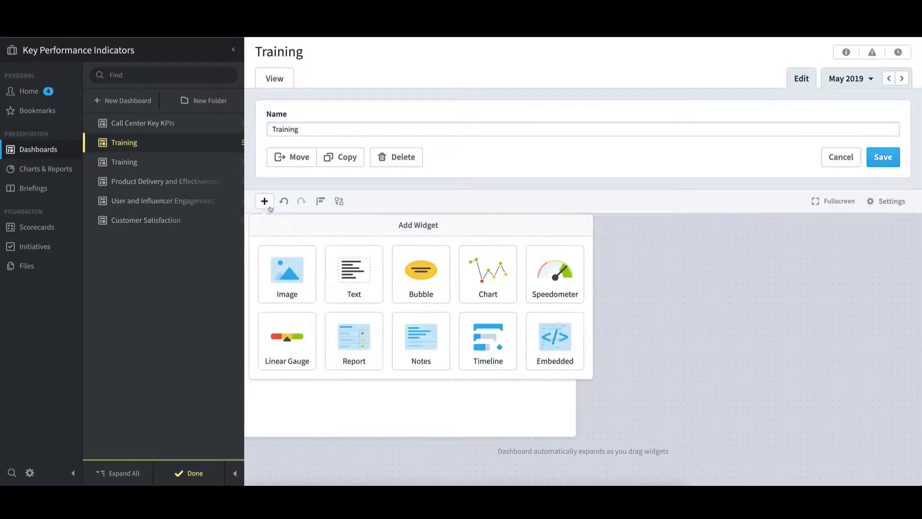
{"action": "left_click", "coordinate": [577, 337]}
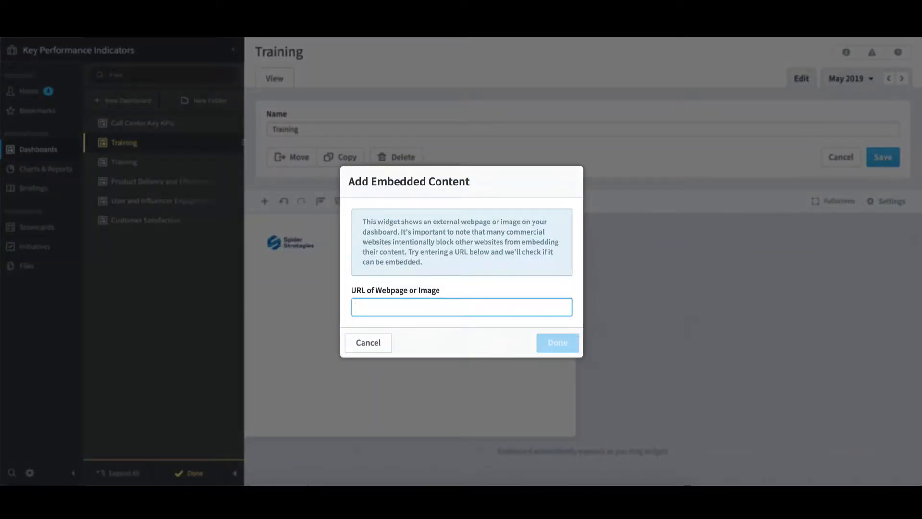
{"action": "type", "text": "https://kp"}
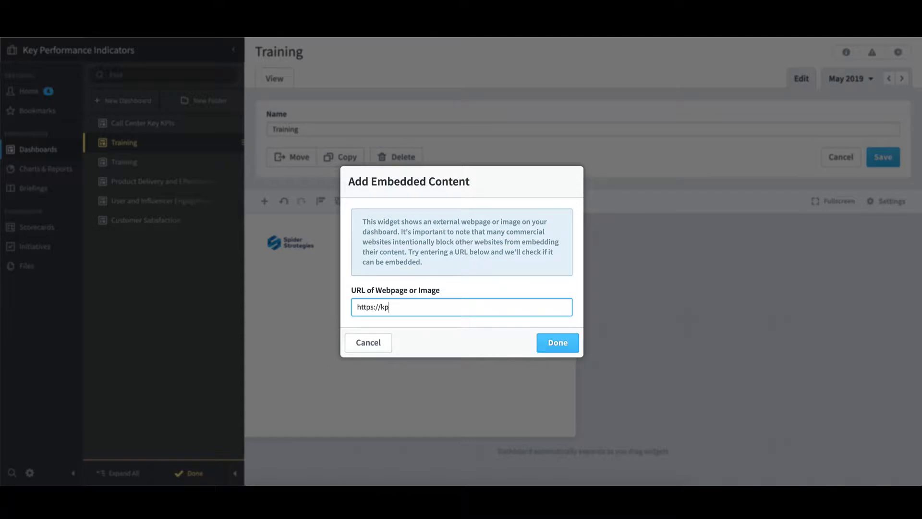
{"action": "type", "text": "idashboards.com"}
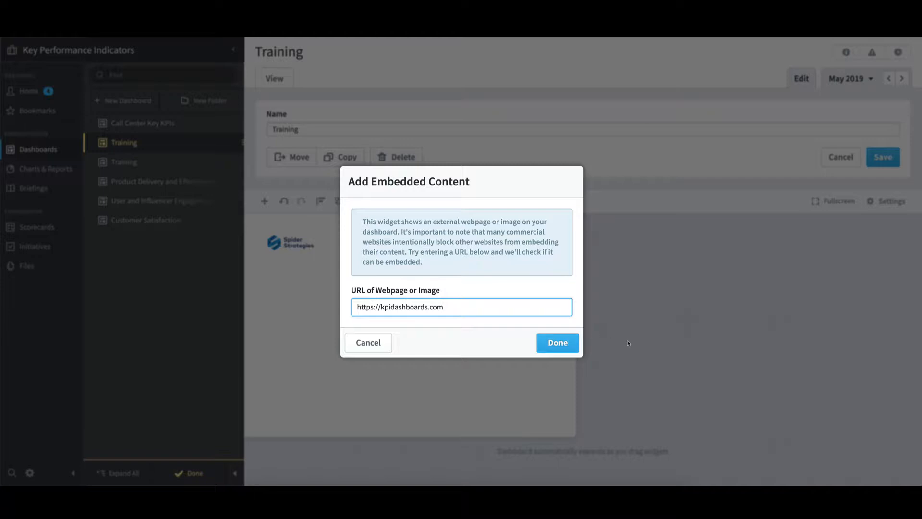
{"action": "left_click", "coordinate": [574, 345]}
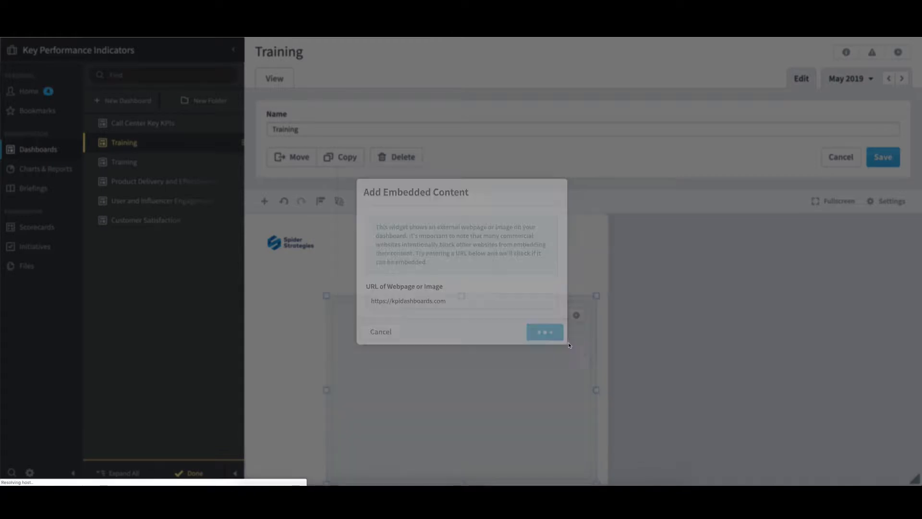
{"action": "left_click", "coordinate": [884, 162]}
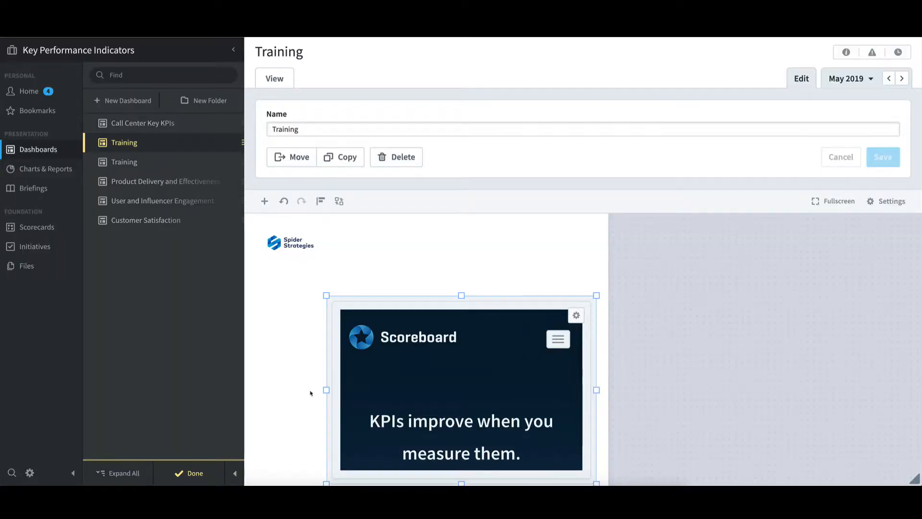
{"action": "left_click", "coordinate": [195, 473]}
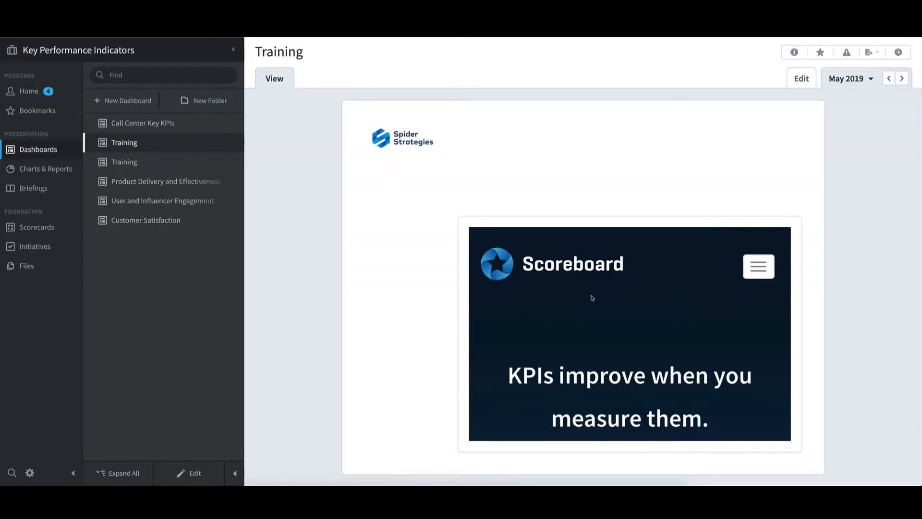
Open the Learn page in the embedded Scoreboard website and look through its contents
{"action": "left_click", "coordinate": [756, 273]}
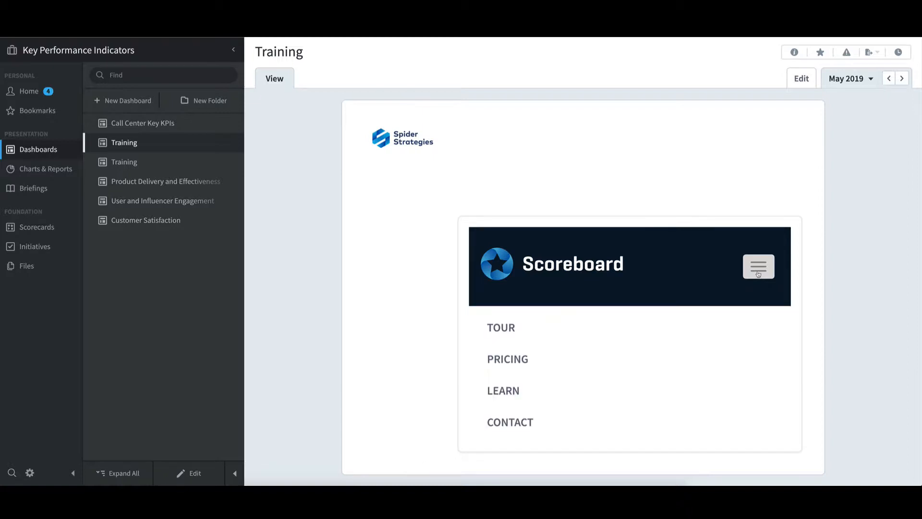
{"action": "left_click", "coordinate": [519, 391]}
{"action": "scroll", "coordinate": [615, 384], "scroll_direction": "down", "scroll_amount": 10}
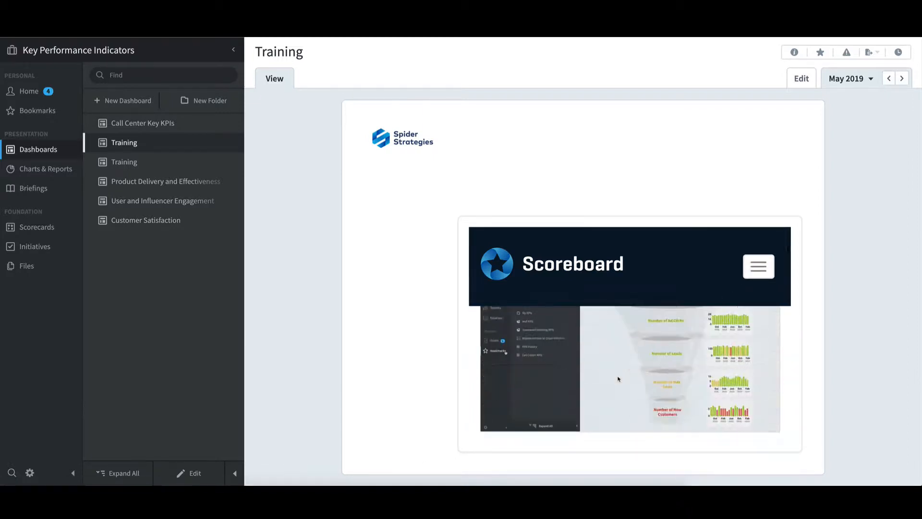
{"action": "scroll", "coordinate": [456, 354], "scroll_direction": "up", "scroll_amount": 2}
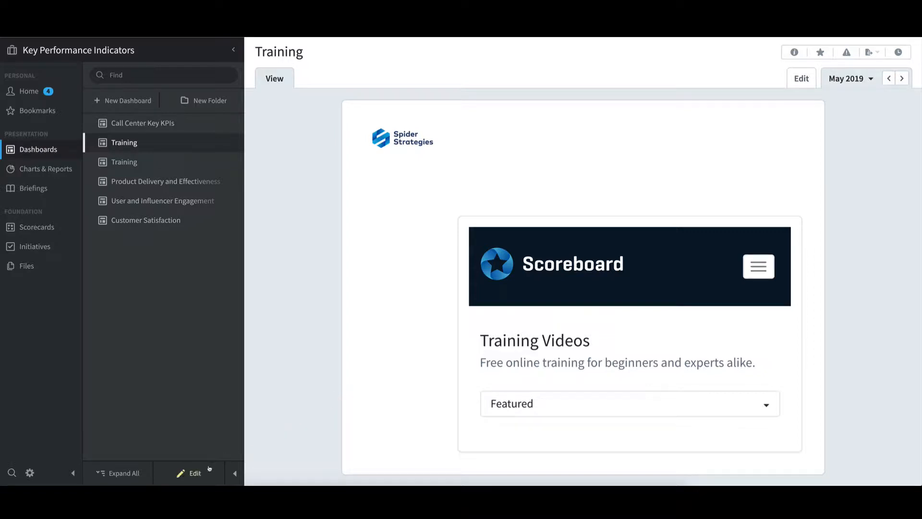
Reopen the Training dashboard for editing and delete the embedded Scoreboard website widget
{"action": "left_click", "coordinate": [195, 473]}
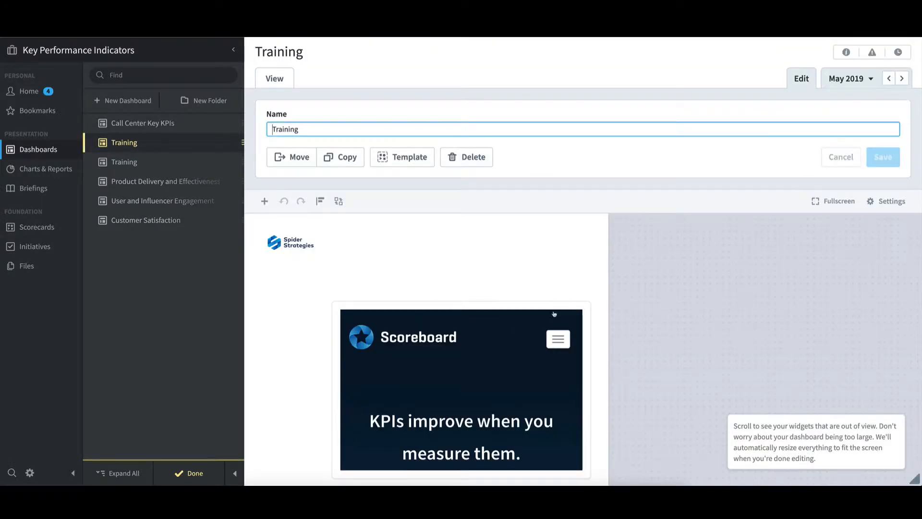
{"action": "left_click", "coordinate": [543, 327]}
{"action": "left_click", "coordinate": [576, 316]}
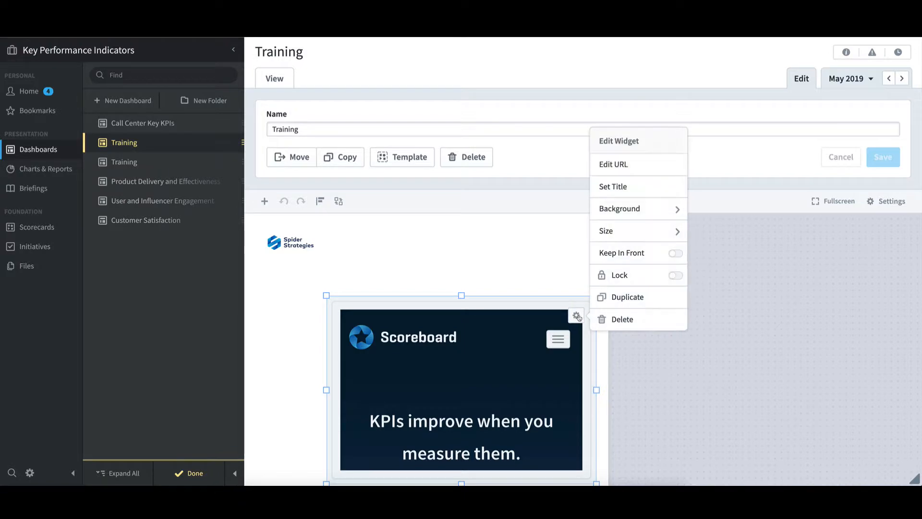
{"action": "left_click", "coordinate": [623, 320]}
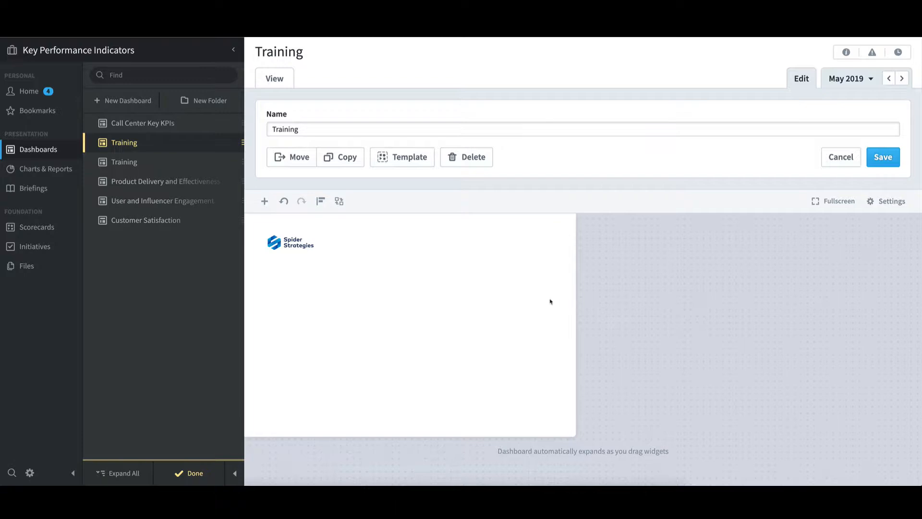
Add a text widget with [calendar], [calendar-period] and [today] on separate lines, then save the dashboard and finish editing
{"action": "left_click", "coordinate": [265, 202]}
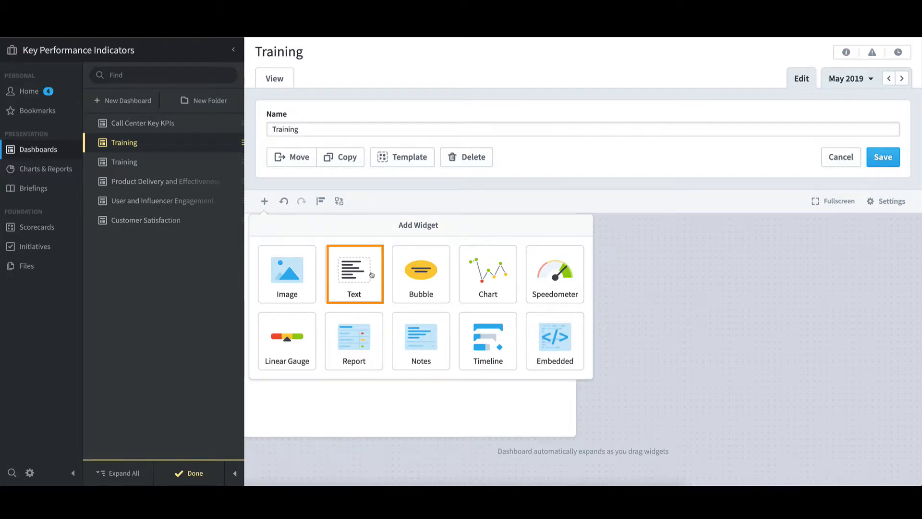
{"action": "left_click", "coordinate": [371, 275]}
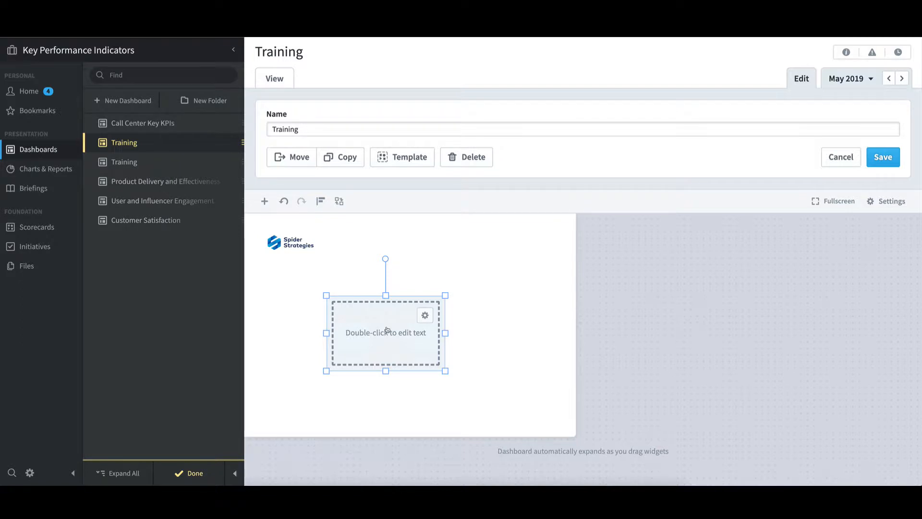
{"action": "double_click", "coordinate": [387, 330]}
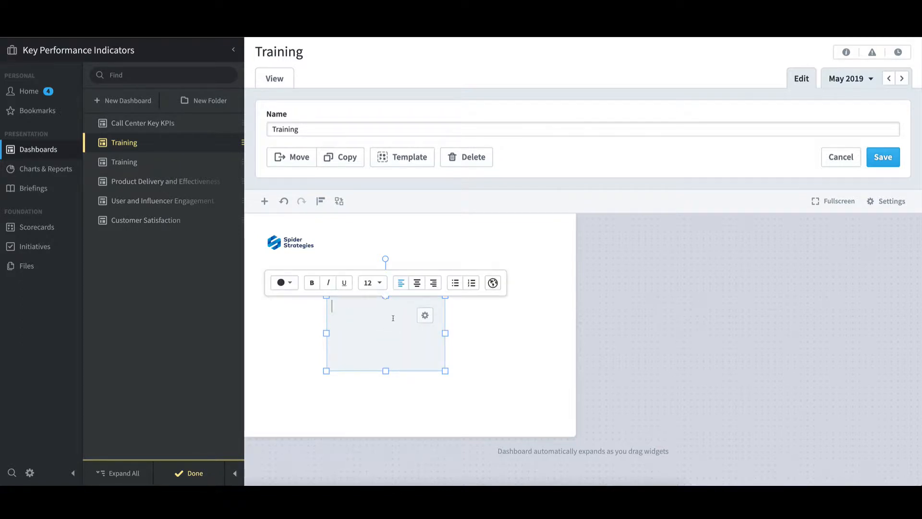
{"action": "type", "text": "[calendar]"}
{"action": "key", "text": "Return"}
{"action": "type", "text": "[calendar"}
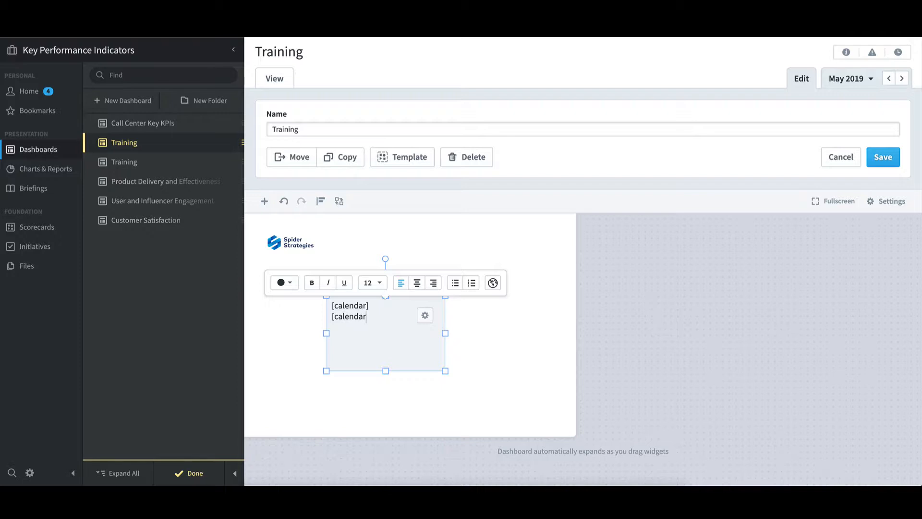
{"action": "type", "text": "-period]"}
{"action": "key", "text": "Return"}
{"action": "type", "text": "[today]"}
{"action": "left_click", "coordinate": [883, 158]}
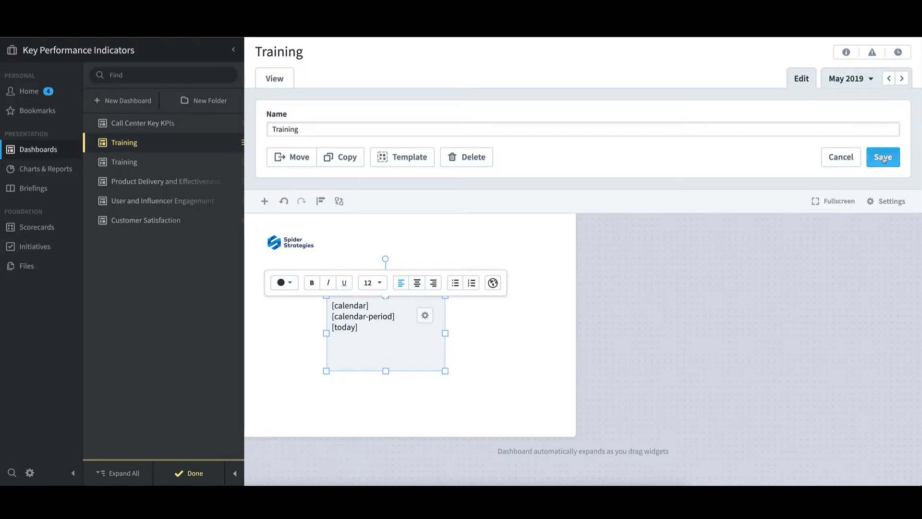
{"action": "left_click", "coordinate": [196, 473]}
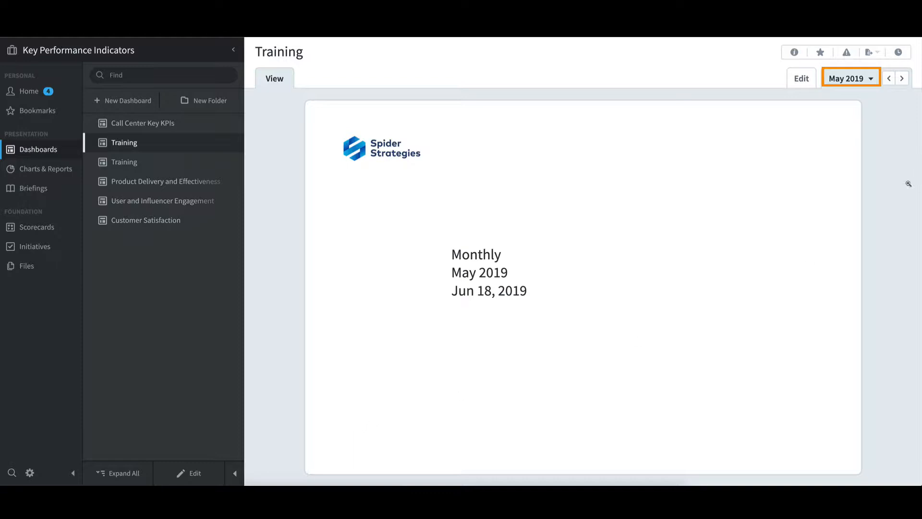
Show the dashboard's results for the Quarterly calendar, Quarter 2 of 2019
{"action": "left_click", "coordinate": [873, 83]}
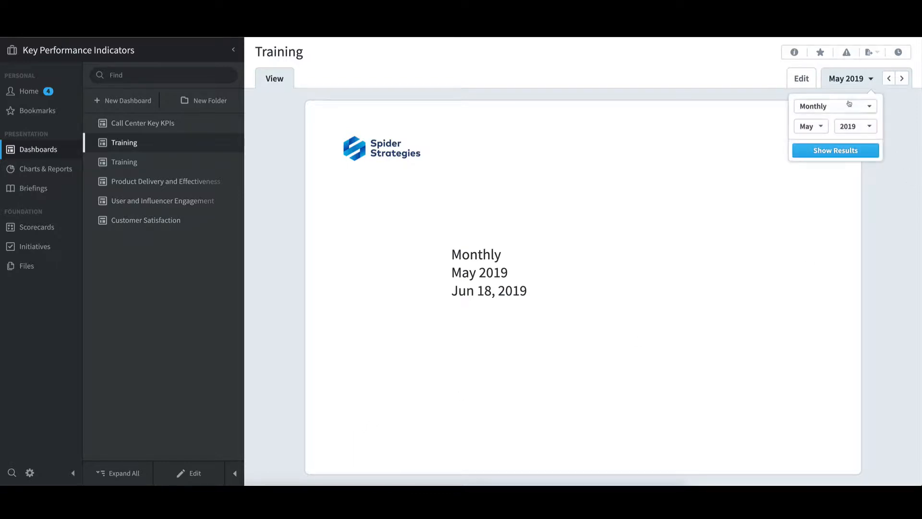
{"action": "left_click", "coordinate": [848, 104]}
{"action": "left_click", "coordinate": [835, 142]}
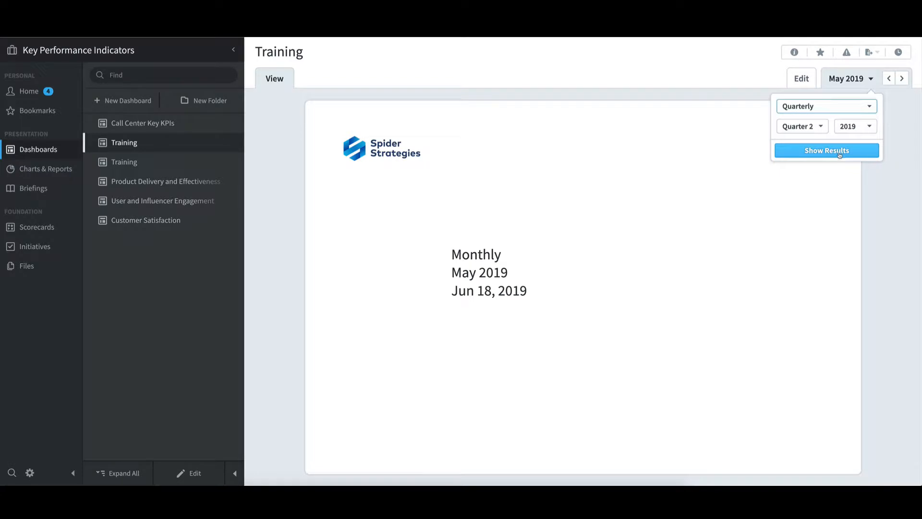
{"action": "left_click", "coordinate": [840, 153]}
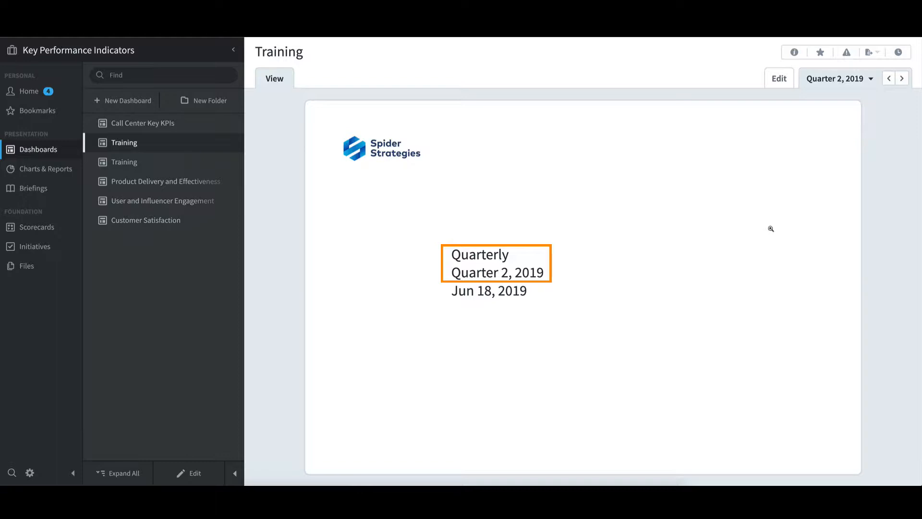
Switch the dashboard's period back to the Monthly calendar, May 2019
{"action": "left_click", "coordinate": [871, 80]}
{"action": "left_click", "coordinate": [833, 106]}
{"action": "left_click", "coordinate": [816, 122]}
{"action": "left_click", "coordinate": [811, 127]}
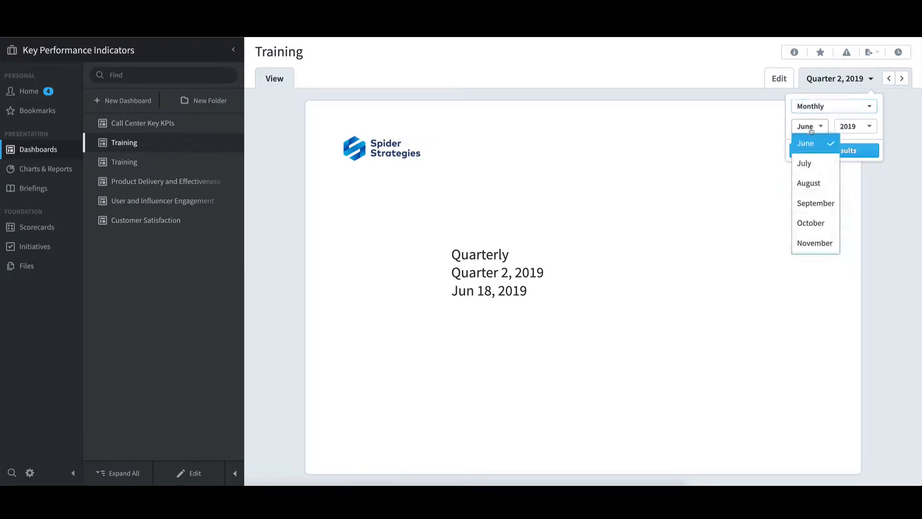
{"action": "scroll", "coordinate": [811, 142], "scroll_direction": "up", "scroll_amount": 1}
{"action": "left_click", "coordinate": [812, 147]}
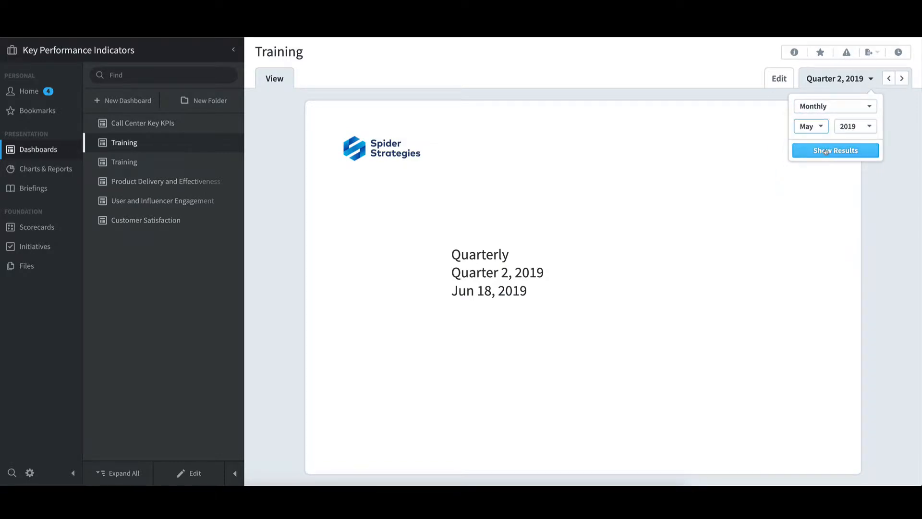
{"action": "left_click", "coordinate": [826, 150]}
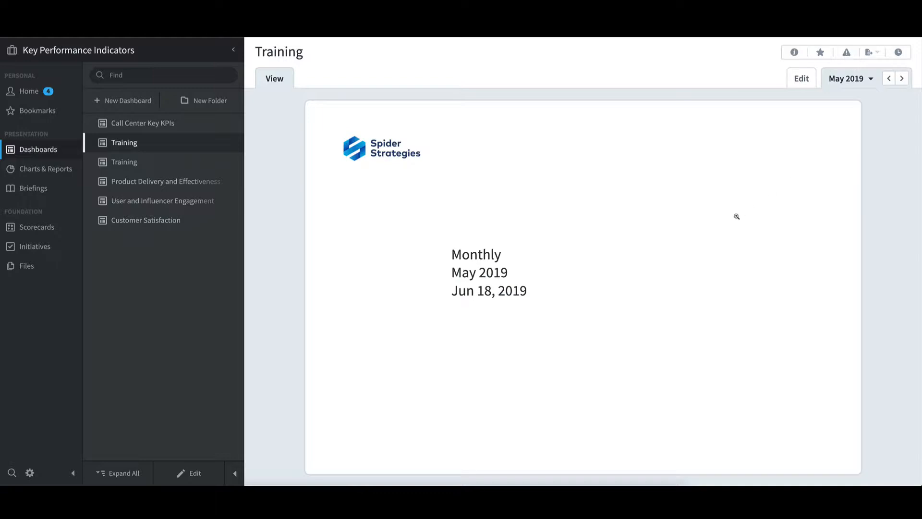
Reopen the Training dashboard for editing and delete the text widget holding the calendar and date variables
{"action": "left_click", "coordinate": [203, 478]}
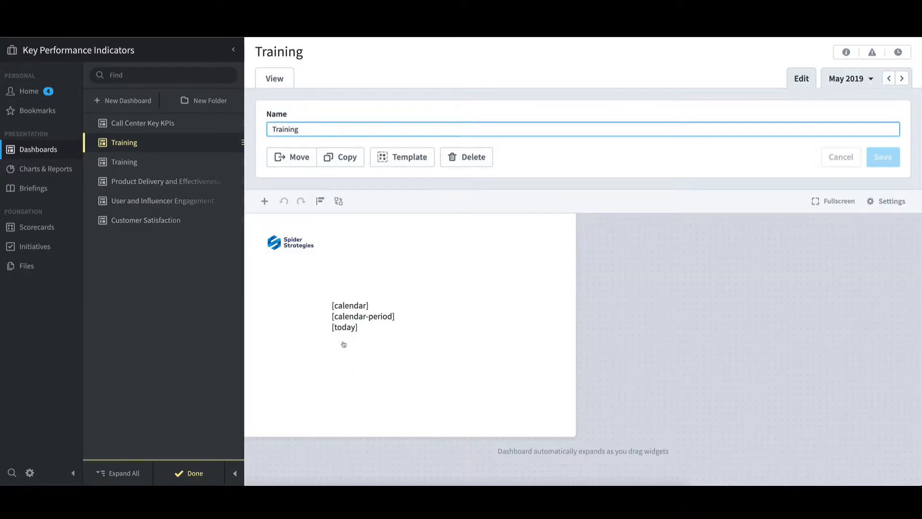
{"action": "left_click", "coordinate": [364, 325]}
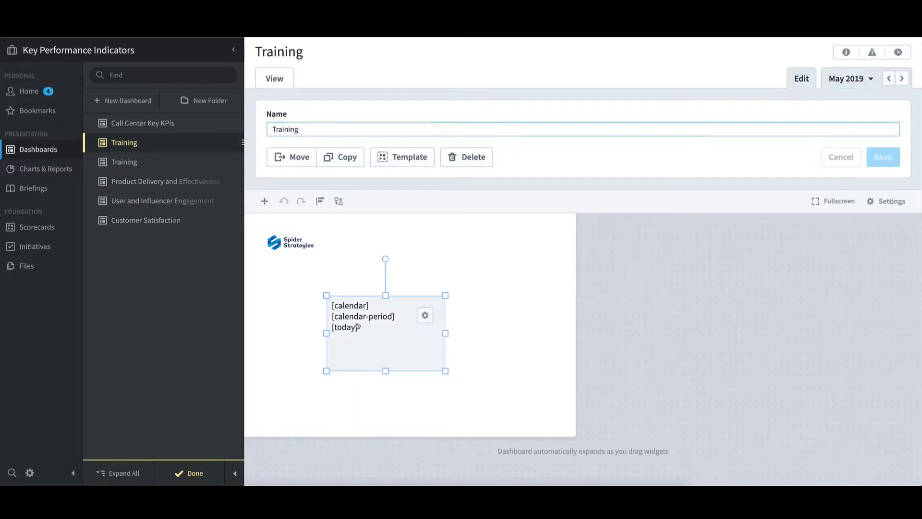
{"action": "left_click", "coordinate": [425, 315]}
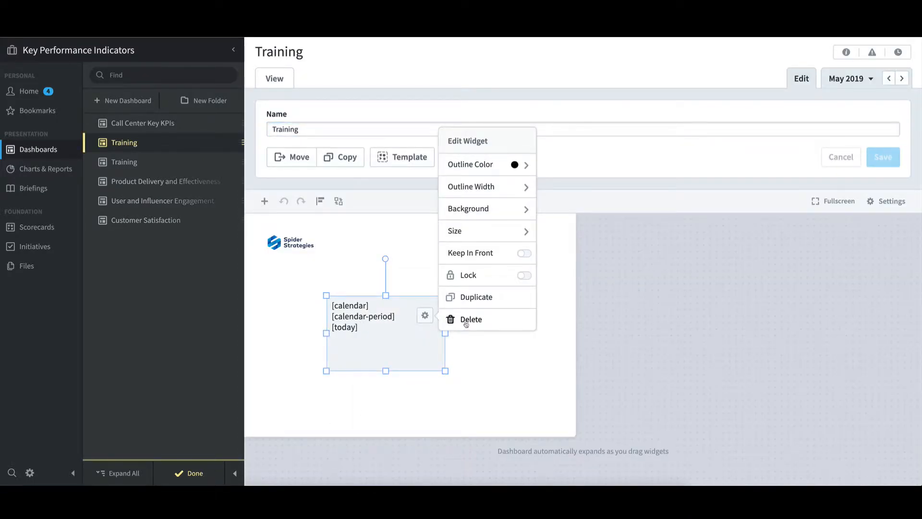
{"action": "left_click", "coordinate": [465, 320]}
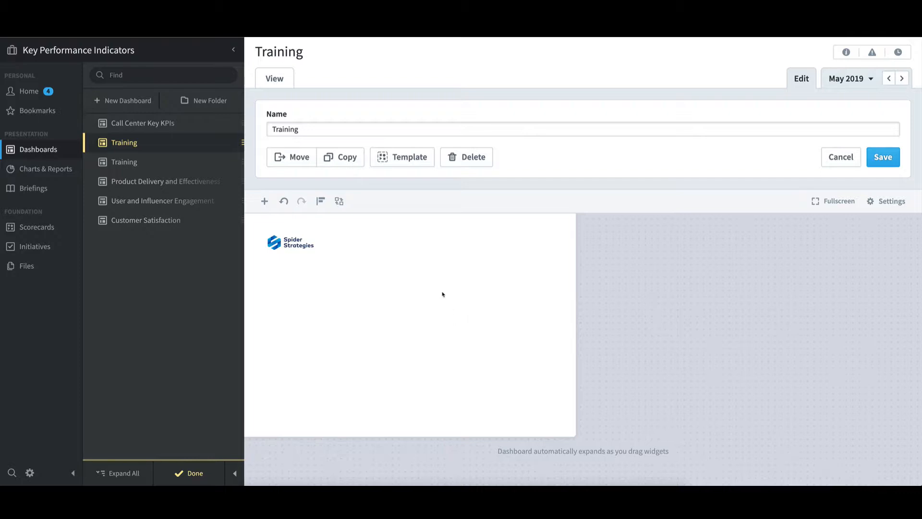
Add a notes widget for the Demo scorecard's Total Gross Profit item under Financial, Increase Profit, and move it closer to the logo
{"action": "left_click", "coordinate": [265, 201]}
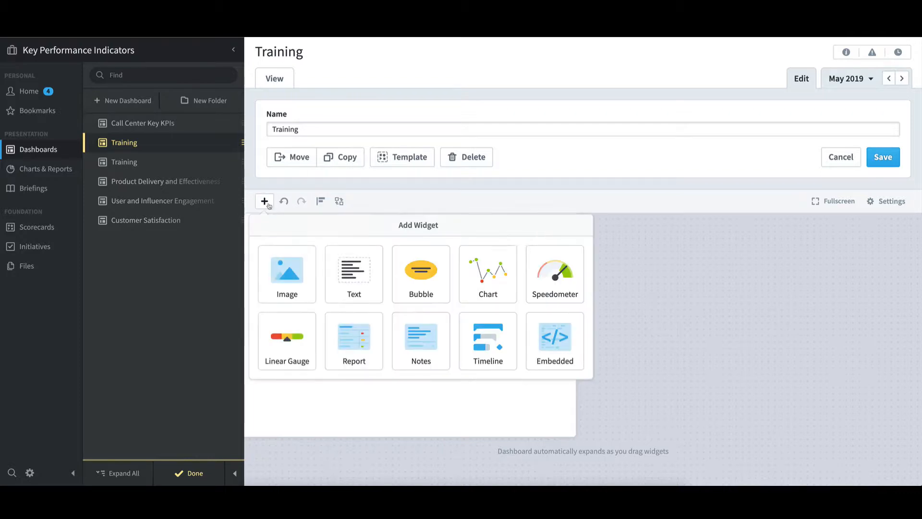
{"action": "left_click", "coordinate": [442, 337]}
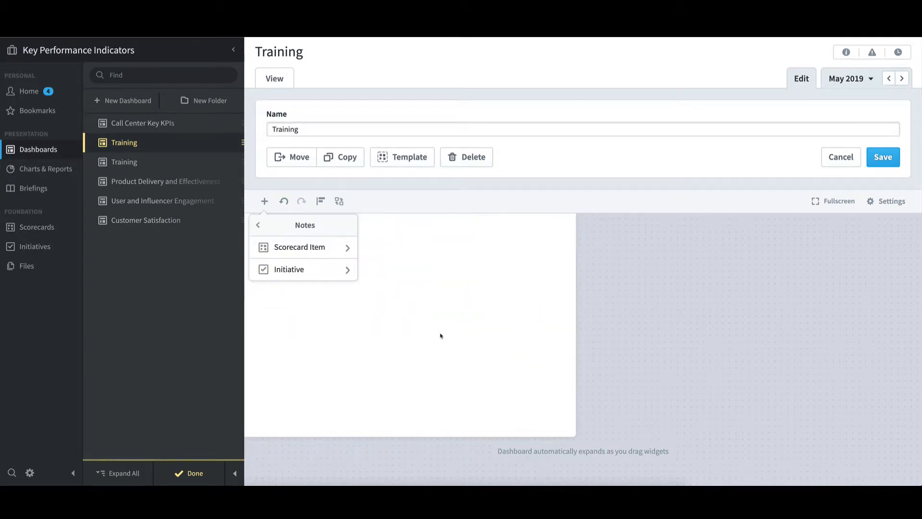
{"action": "left_click", "coordinate": [328, 250]}
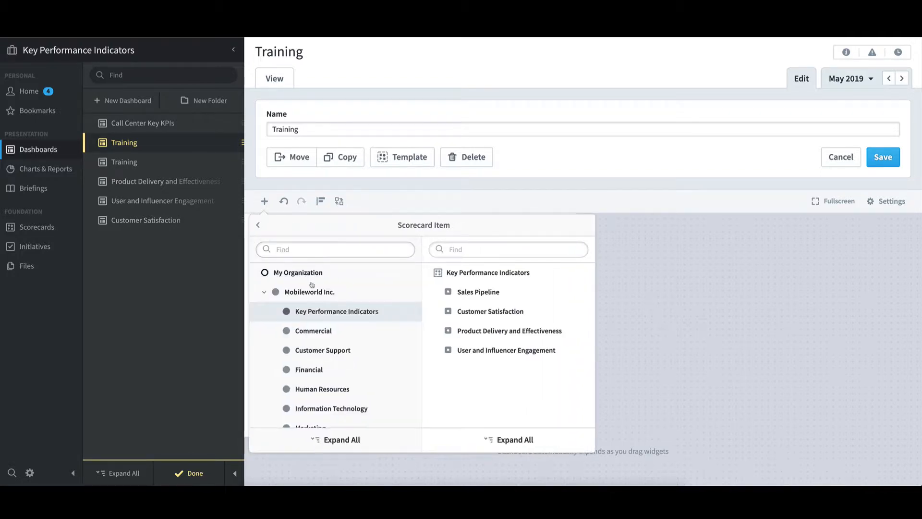
{"action": "left_click", "coordinate": [265, 293]}
{"action": "left_click", "coordinate": [295, 312]}
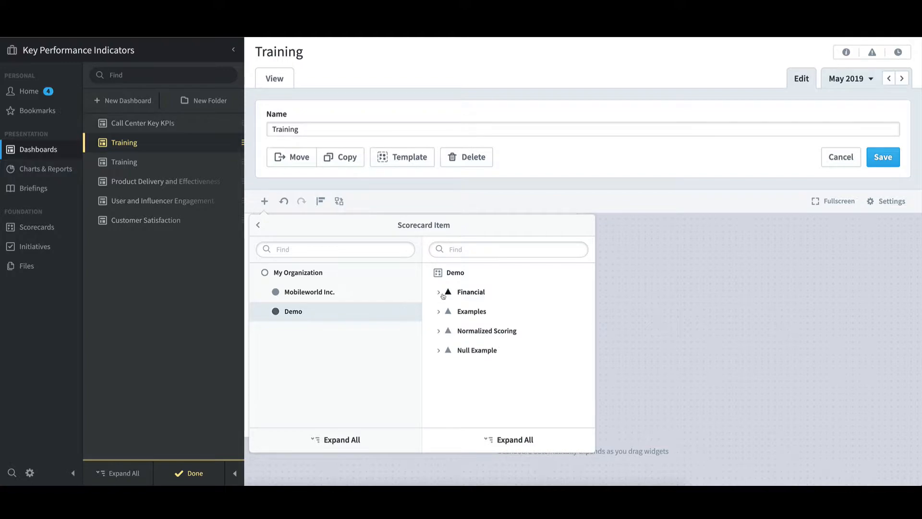
{"action": "left_click", "coordinate": [439, 293]}
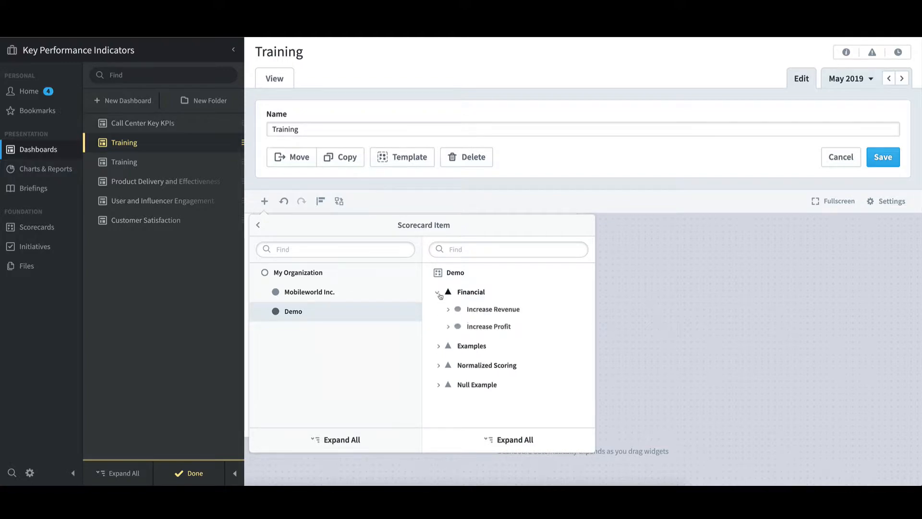
{"action": "left_click", "coordinate": [448, 331]}
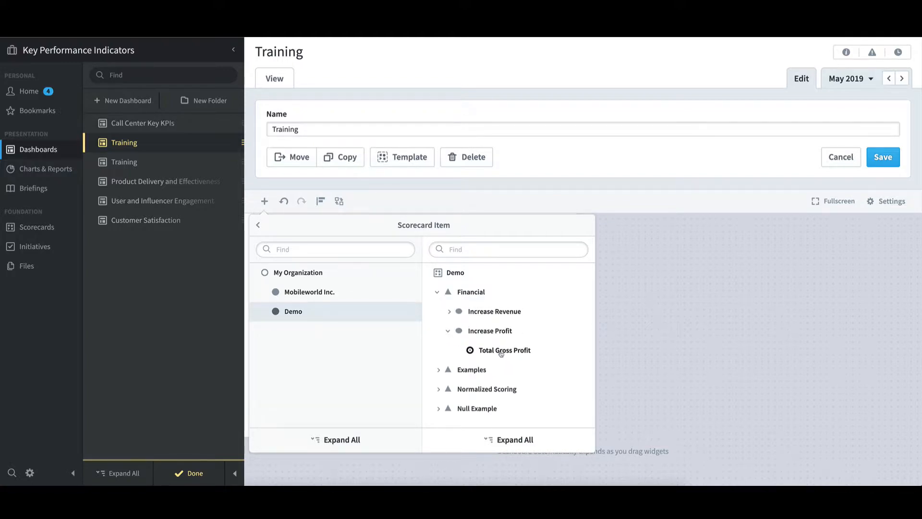
{"action": "mouse_move", "coordinate": [513, 352]}
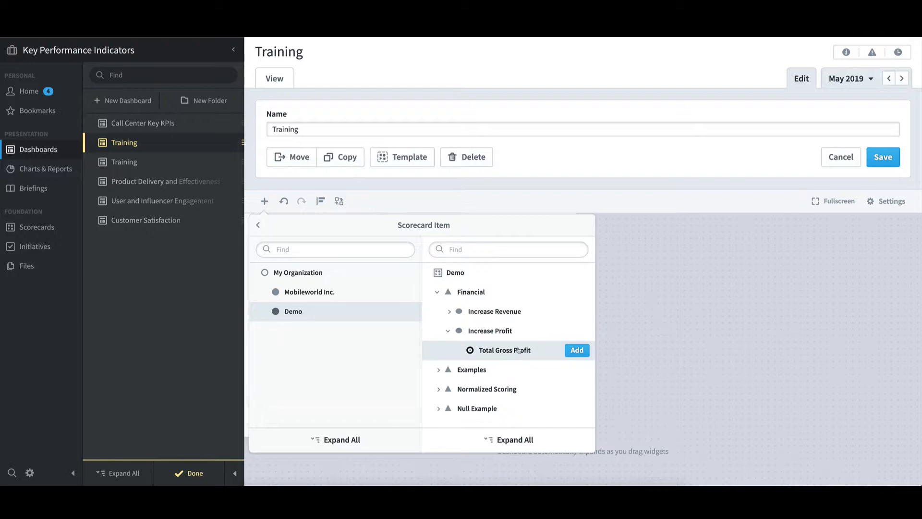
{"action": "left_click", "coordinate": [579, 352]}
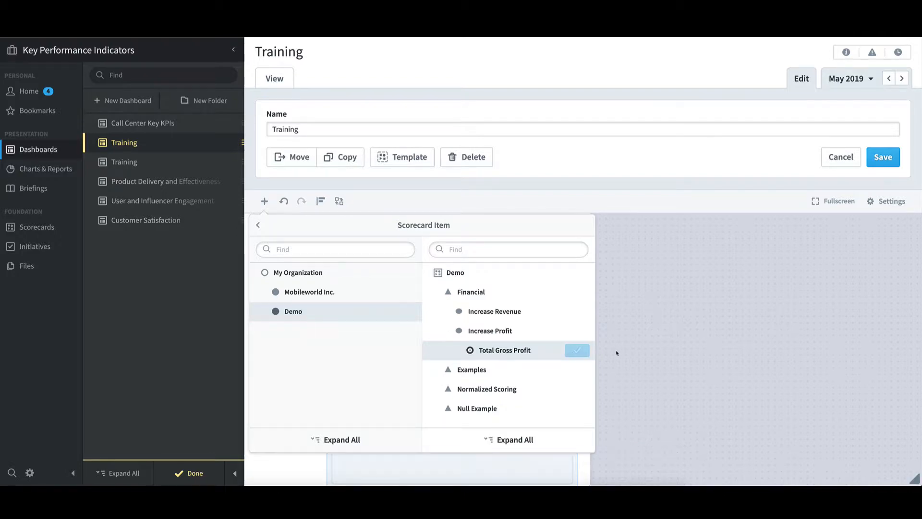
{"action": "left_click", "coordinate": [312, 474]}
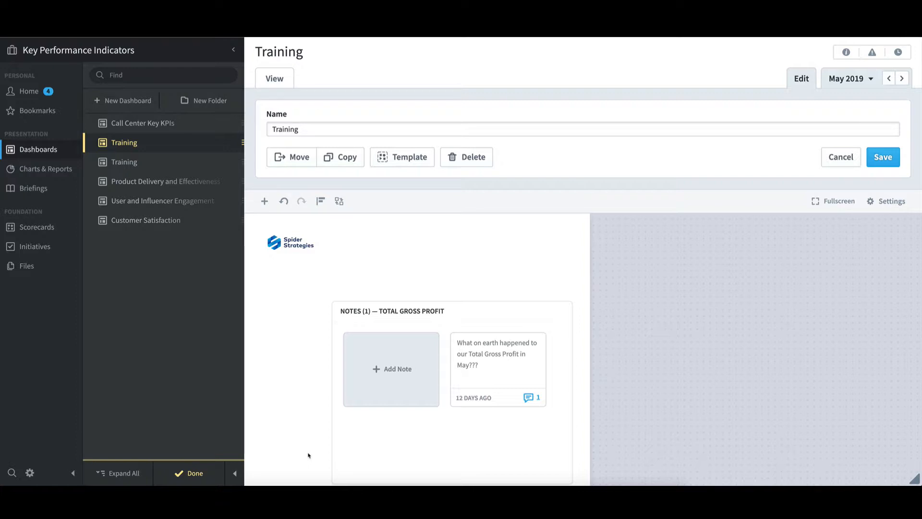
{"action": "left_click", "coordinate": [383, 401]}
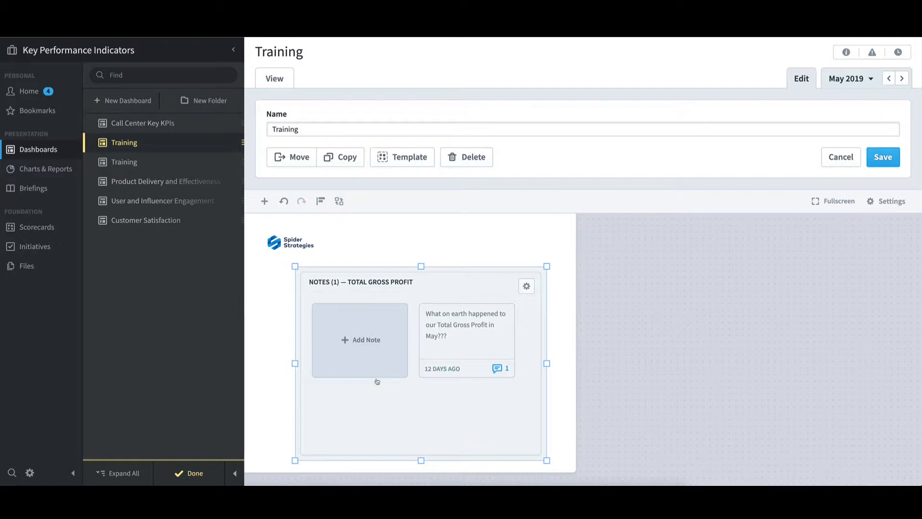
Duplicate the Total Gross Profit notes widget and place the copy level with the original, on its right side
{"action": "left_click", "coordinate": [527, 287]}
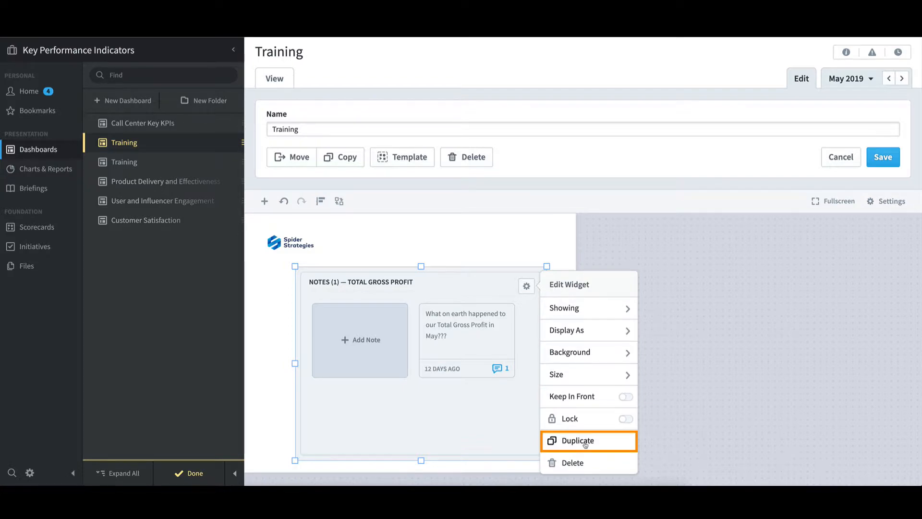
{"action": "left_click", "coordinate": [586, 444]}
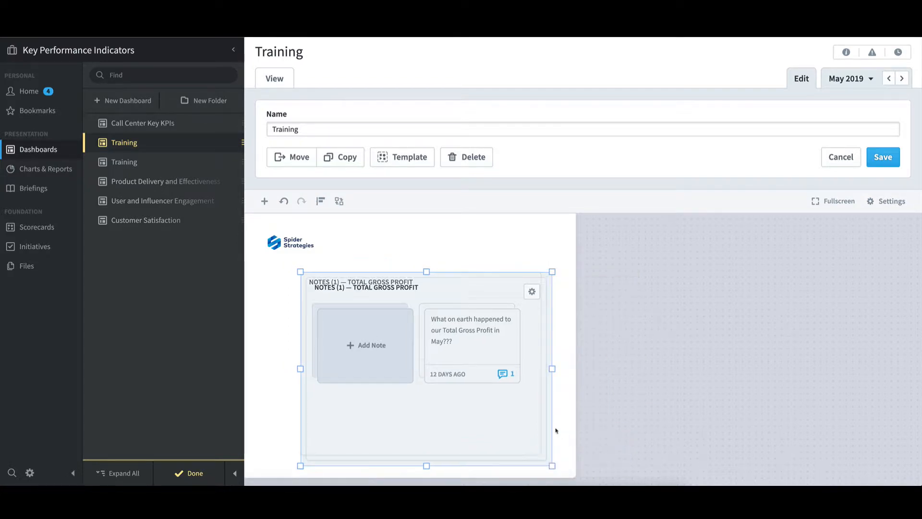
{"action": "left_click_drag", "start_coordinate": [506, 418], "coordinate": [770, 408]}
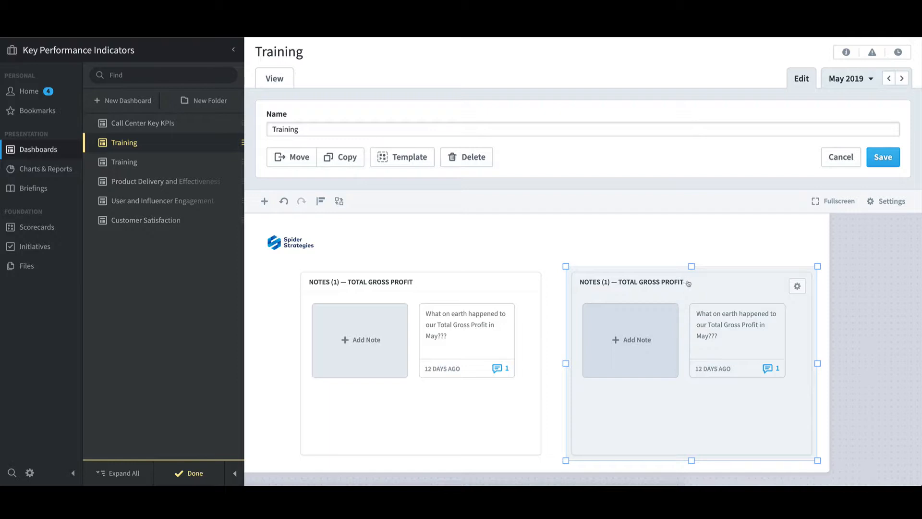
Change the duplicated notes widget's display to Full notes
{"action": "left_click", "coordinate": [798, 288]}
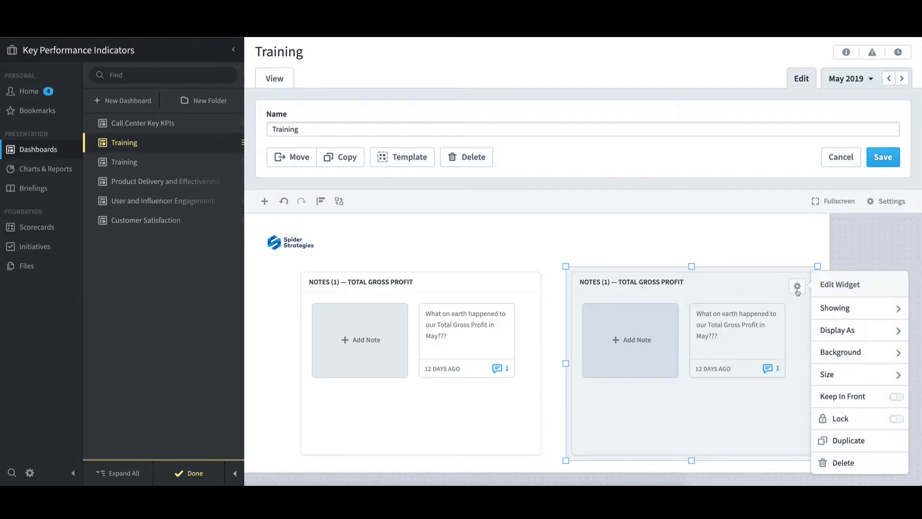
{"action": "left_click", "coordinate": [866, 333]}
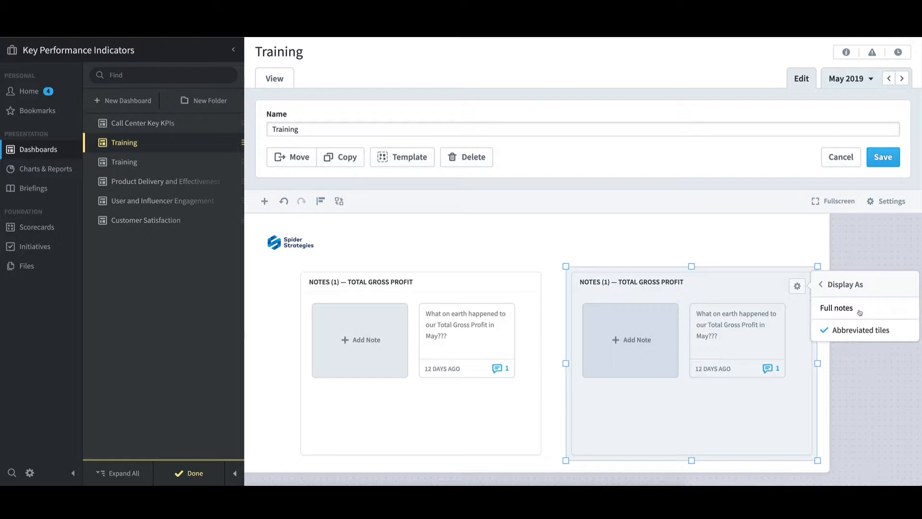
{"action": "left_click", "coordinate": [860, 313]}
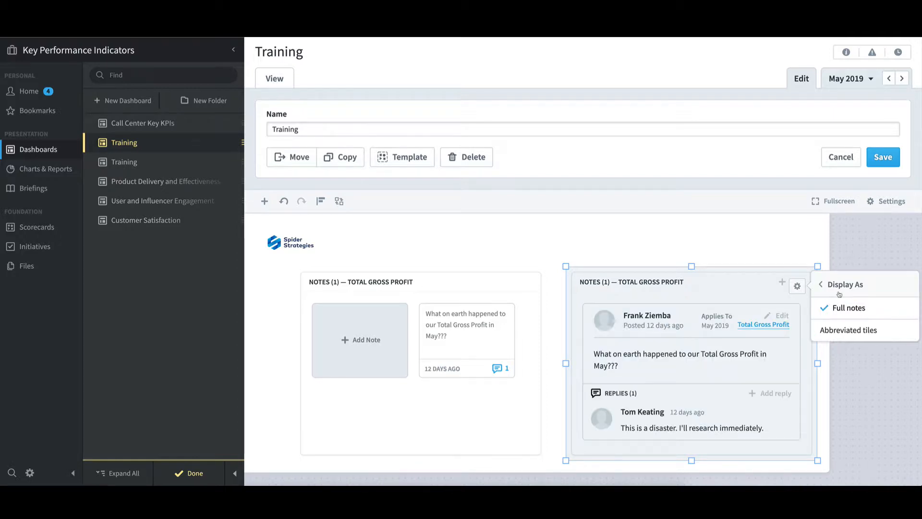
Delete both Total Gross Profit notes widgets from the dashboard, keeping the logo
{"action": "left_click", "coordinate": [786, 253]}
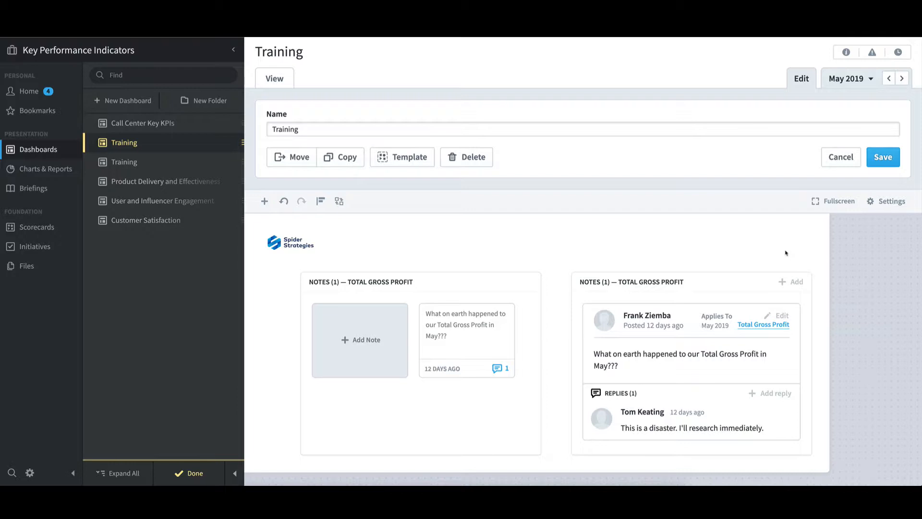
{"action": "left_click", "coordinate": [450, 297]}
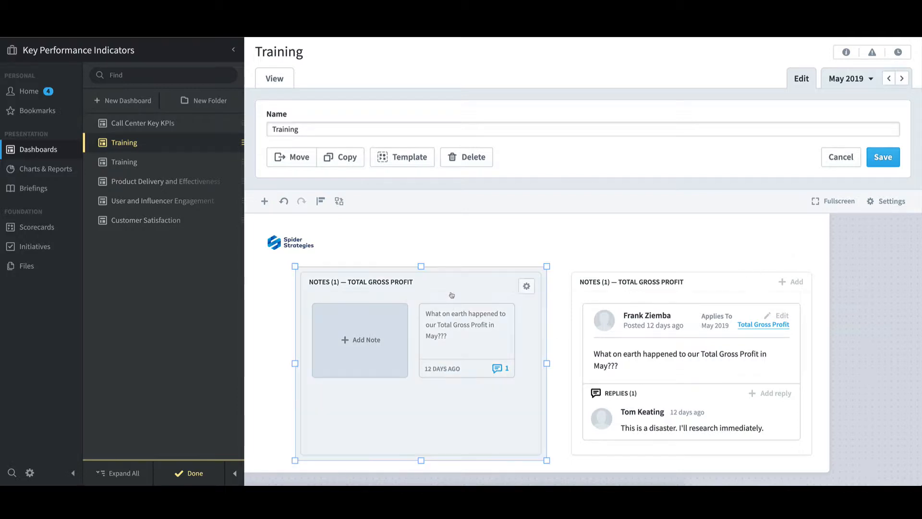
{"action": "left_click", "coordinate": [526, 286]}
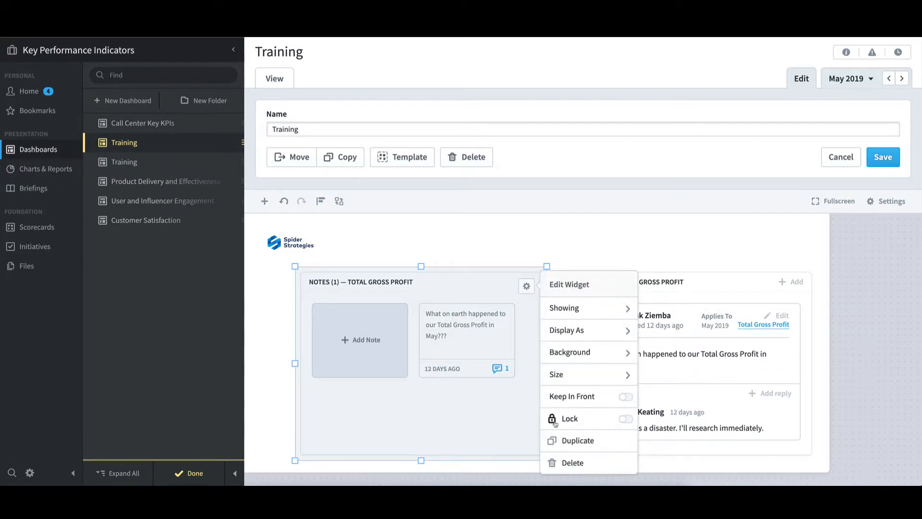
{"action": "left_click", "coordinate": [569, 463]}
{"action": "left_click", "coordinate": [800, 286]}
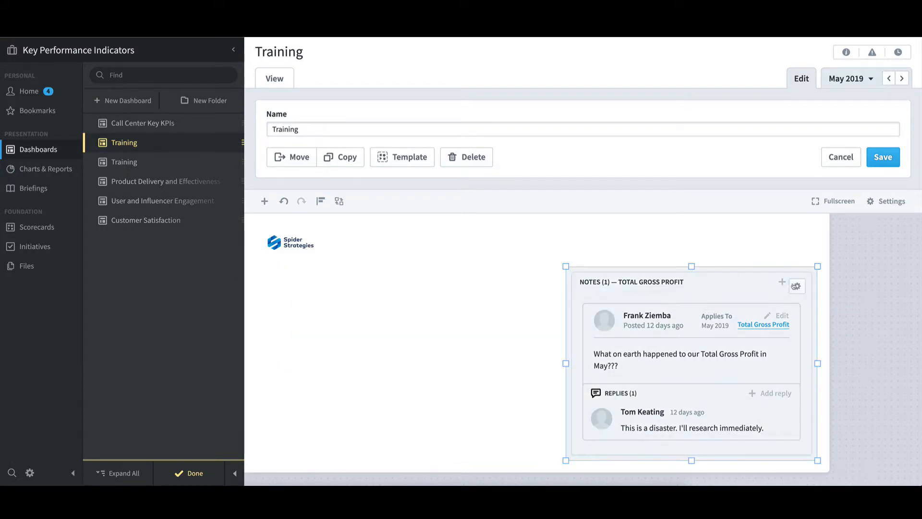
{"action": "left_click", "coordinate": [797, 287]}
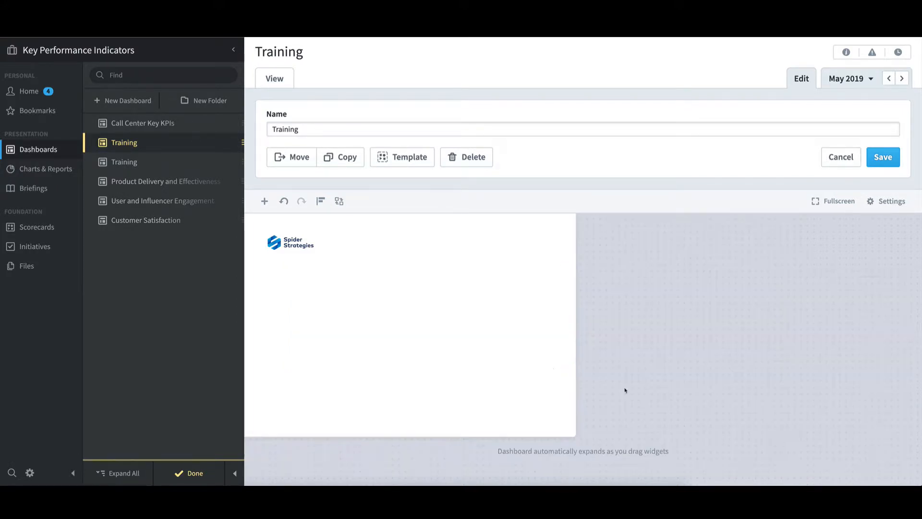
{"action": "left_click", "coordinate": [836, 463]}
Add speedometers for the Demo scorecard's Goal/Red Flag and 3 Color items under Examples, Scoring Types, and place them side by side
{"action": "left_click", "coordinate": [266, 202]}
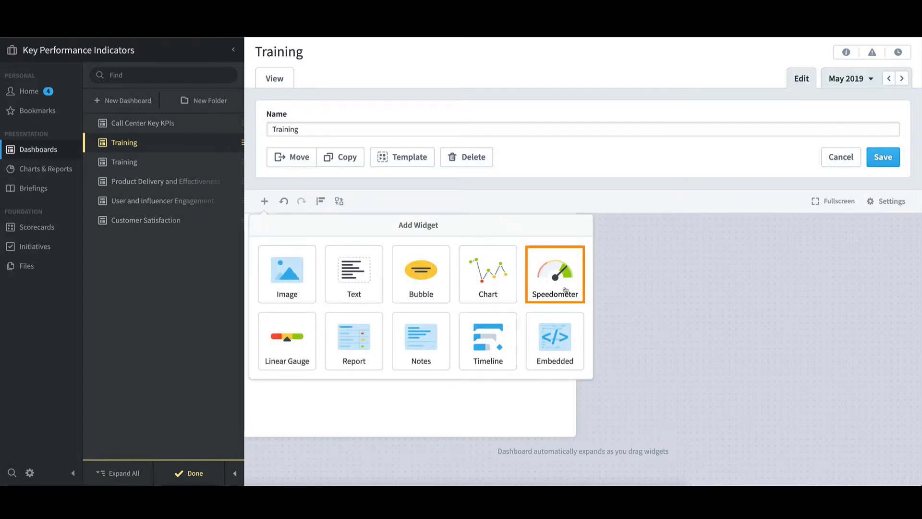
{"action": "left_click", "coordinate": [565, 290]}
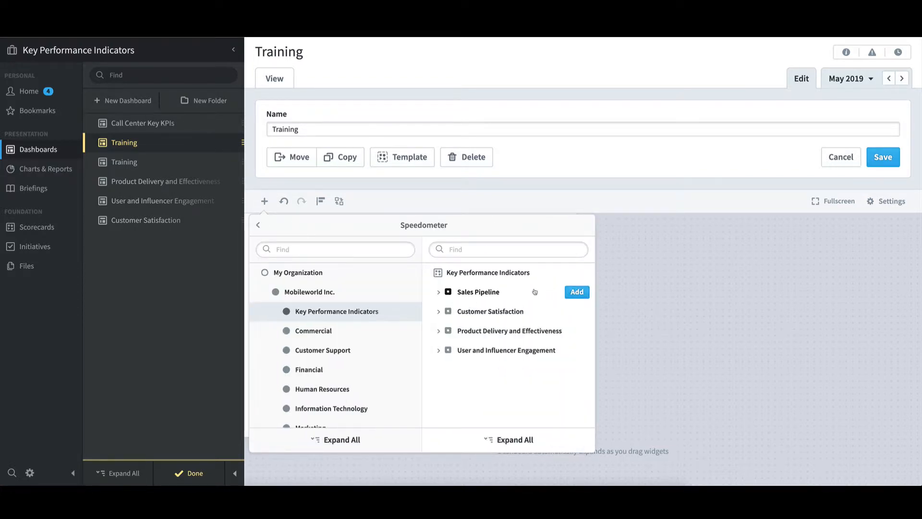
{"action": "left_click", "coordinate": [265, 293]}
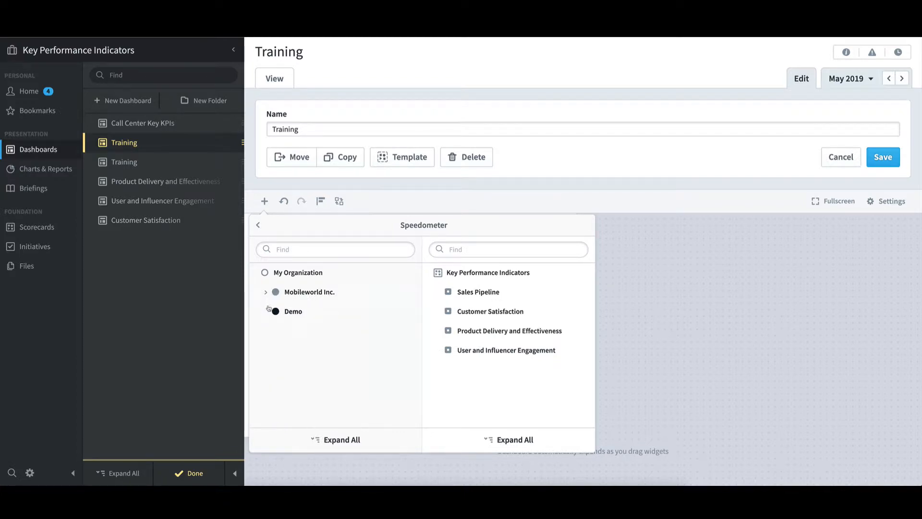
{"action": "left_click", "coordinate": [289, 315]}
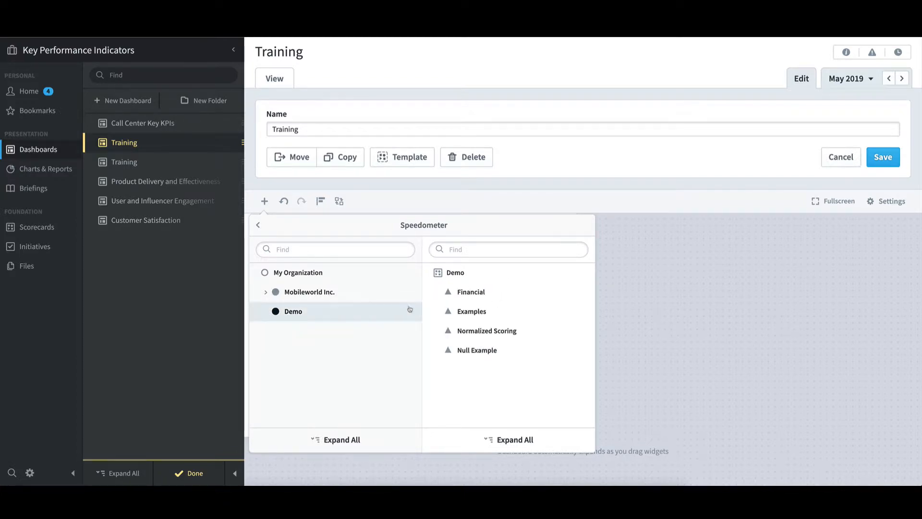
{"action": "left_click", "coordinate": [438, 312]}
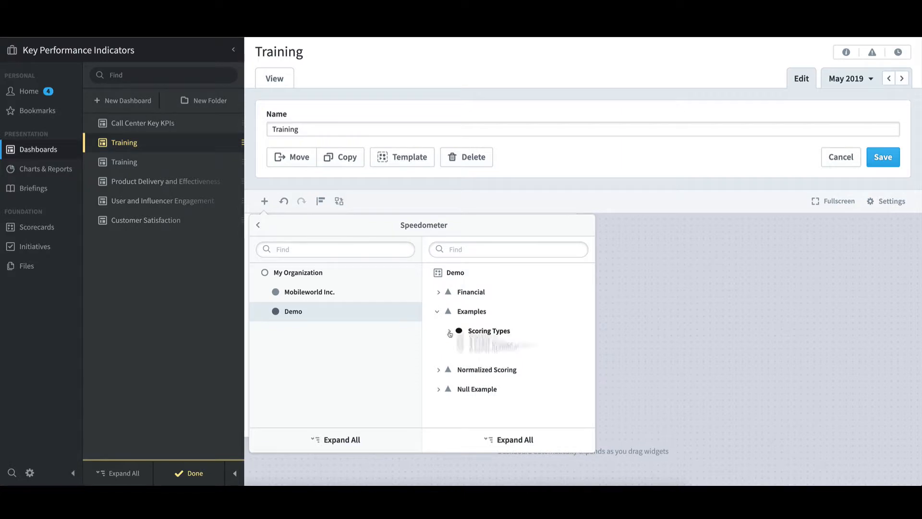
{"action": "left_click", "coordinate": [449, 331]}
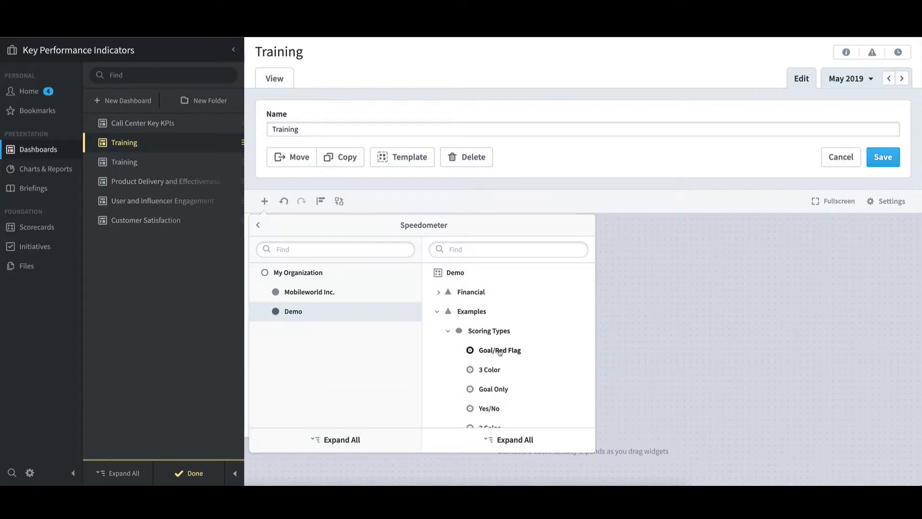
{"action": "left_click", "coordinate": [501, 352]}
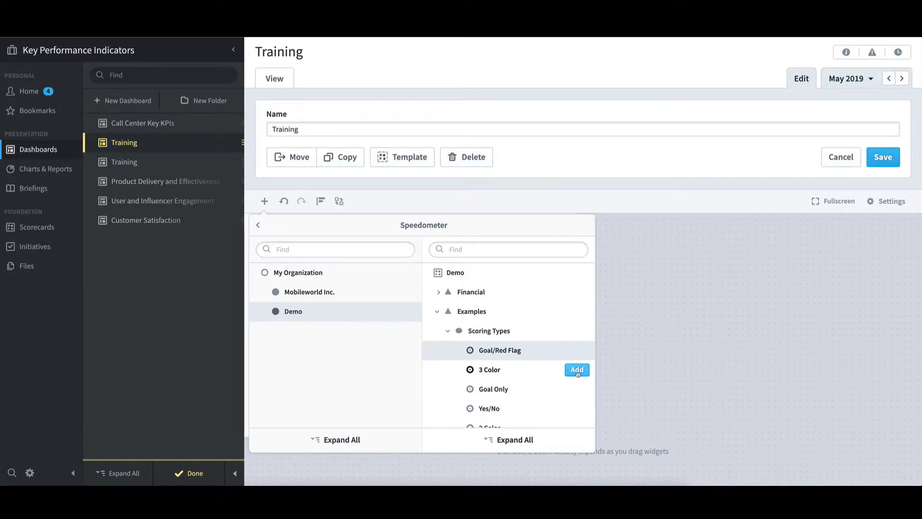
{"action": "left_click", "coordinate": [578, 370]}
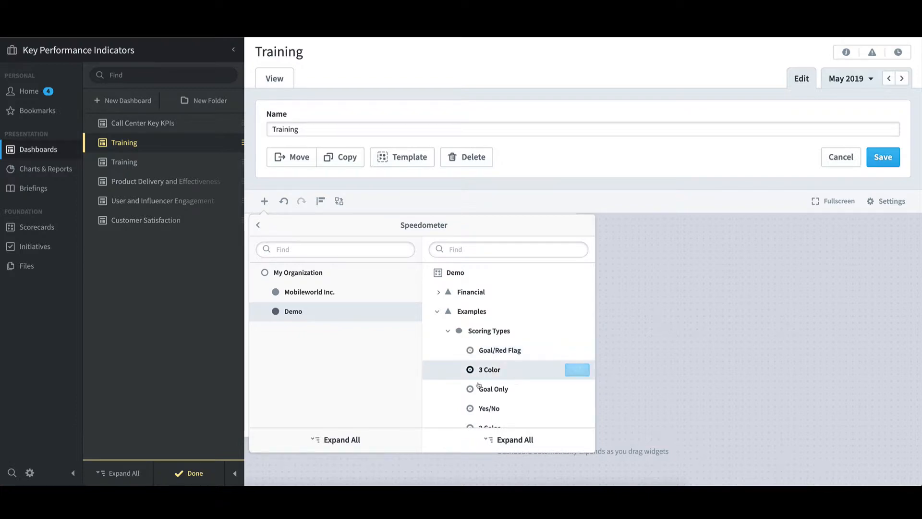
{"action": "left_click", "coordinate": [247, 232]}
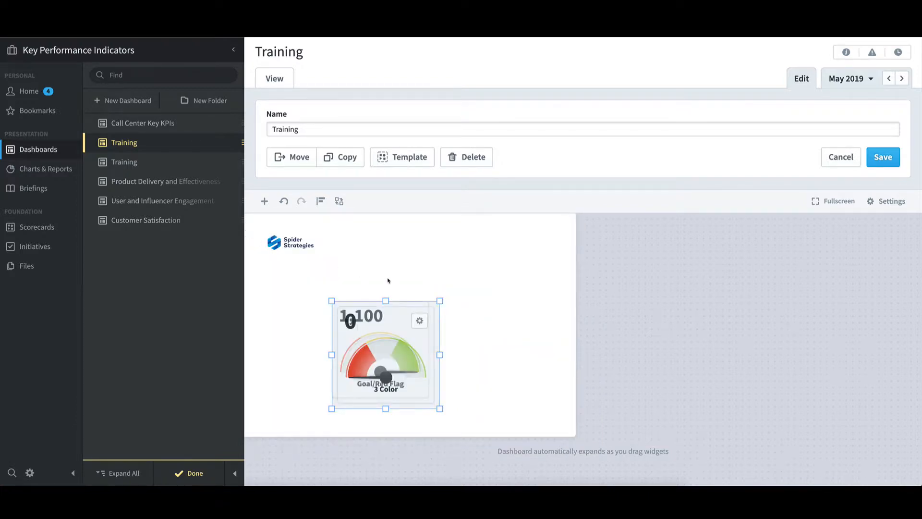
{"action": "left_click_drag", "start_coordinate": [395, 332], "coordinate": [371, 329]}
{"action": "left_click", "coordinate": [455, 279]}
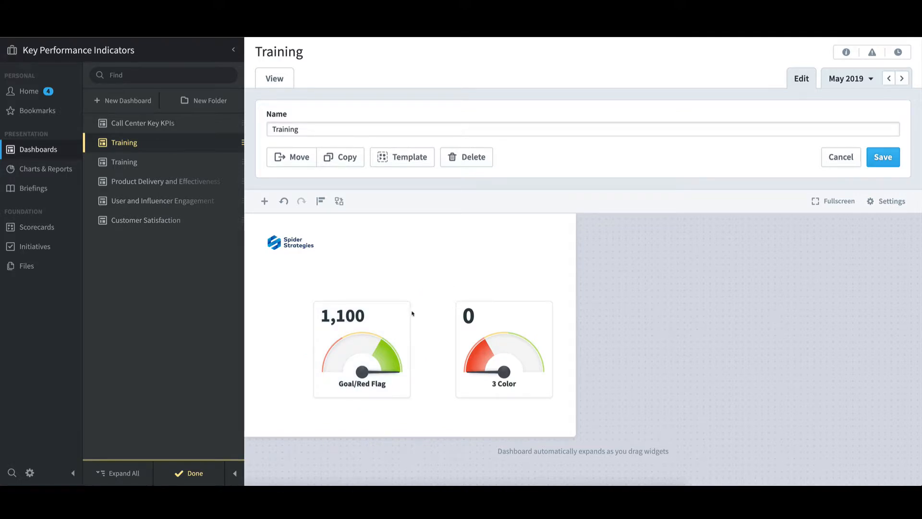
Turn on the display of thresholds for the Goal/Red Flag speedometer
{"action": "left_click", "coordinate": [390, 322]}
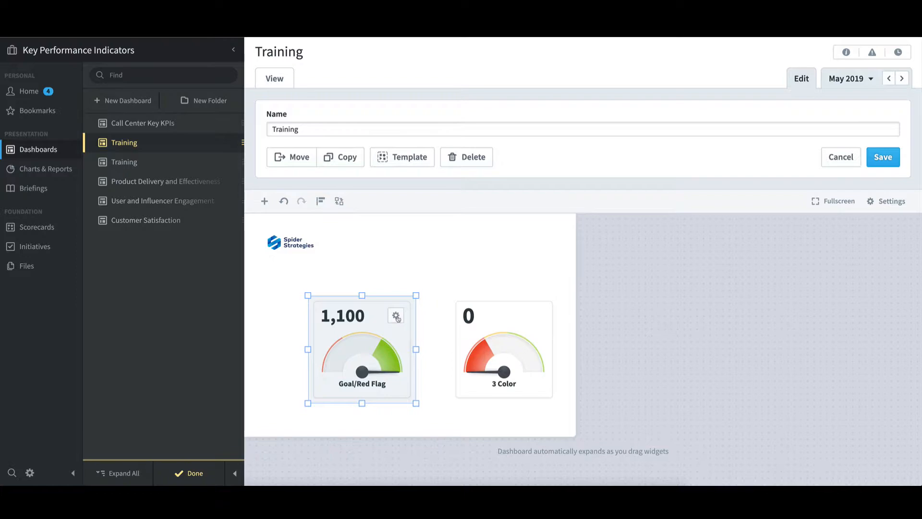
{"action": "left_click", "coordinate": [396, 317]}
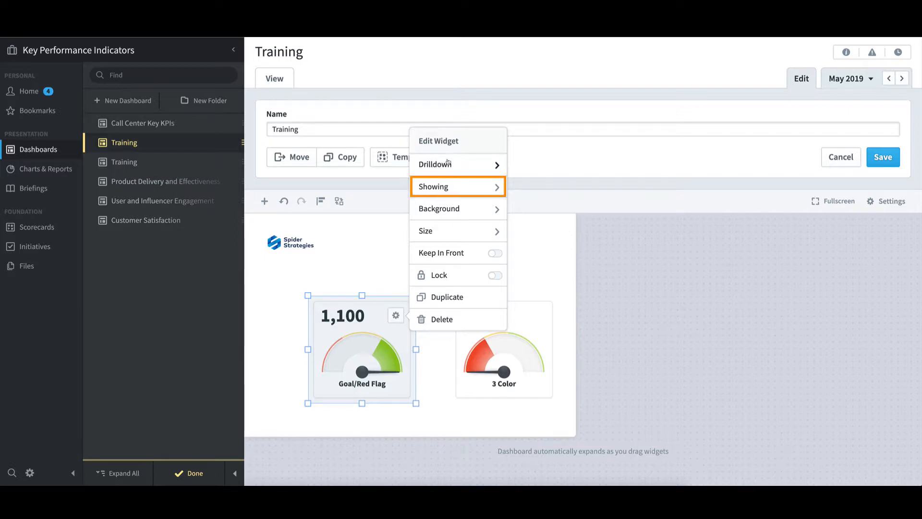
{"action": "left_click", "coordinate": [454, 186]}
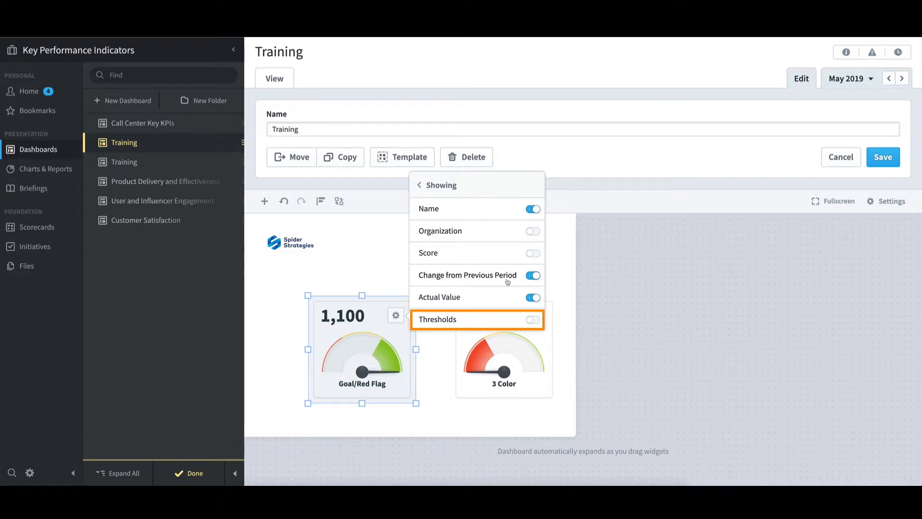
{"action": "left_click", "coordinate": [536, 322]}
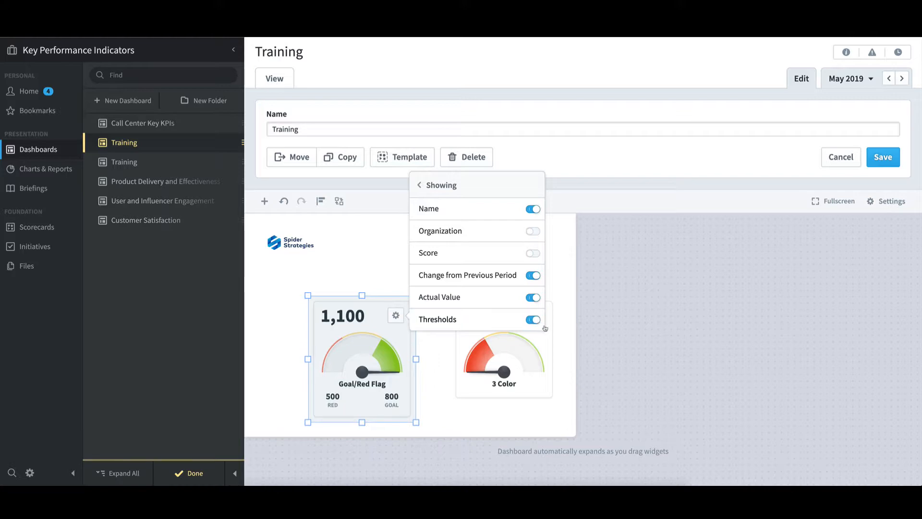
{"action": "left_click", "coordinate": [565, 330]}
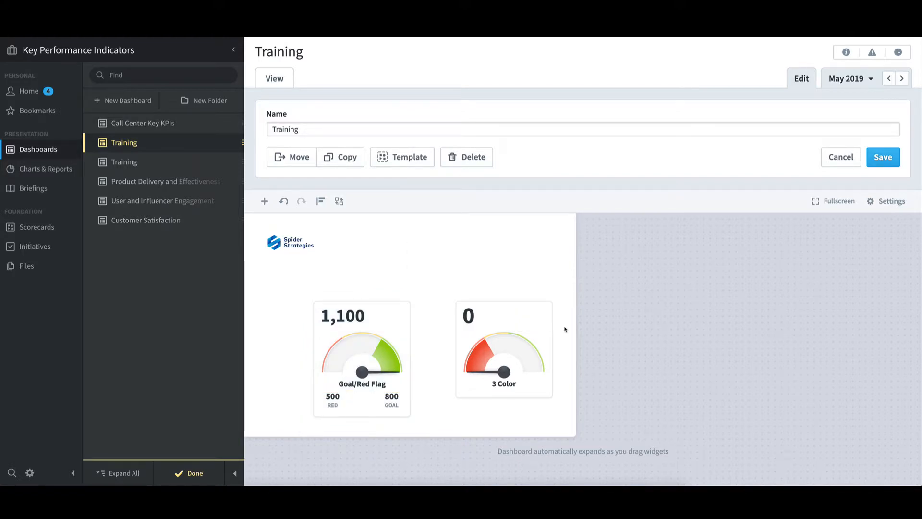
Set the 3 Color speedometer to show its Best/Worst thresholds
{"action": "left_click", "coordinate": [523, 321]}
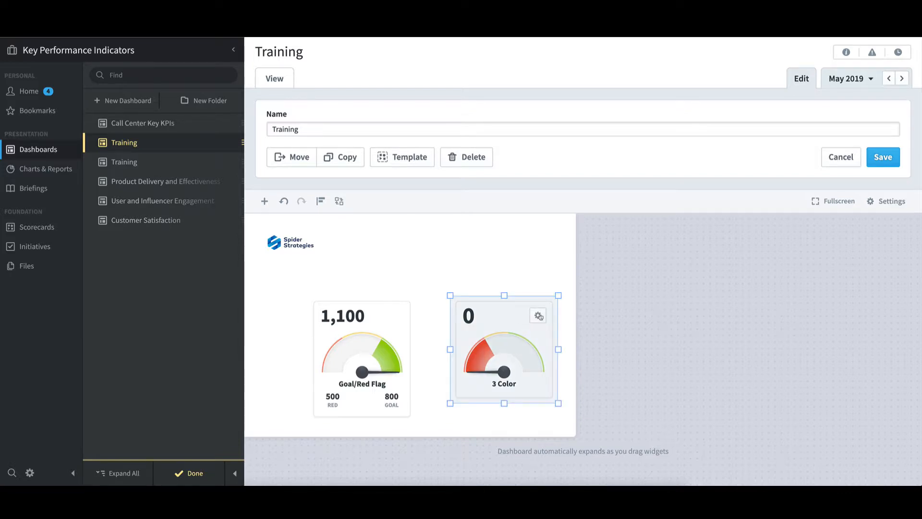
{"action": "left_click", "coordinate": [539, 316]}
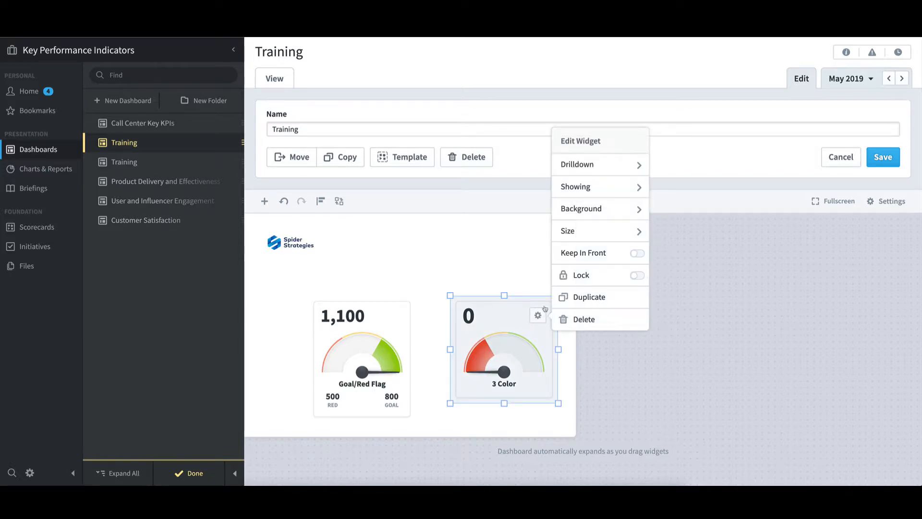
{"action": "left_click", "coordinate": [595, 189]}
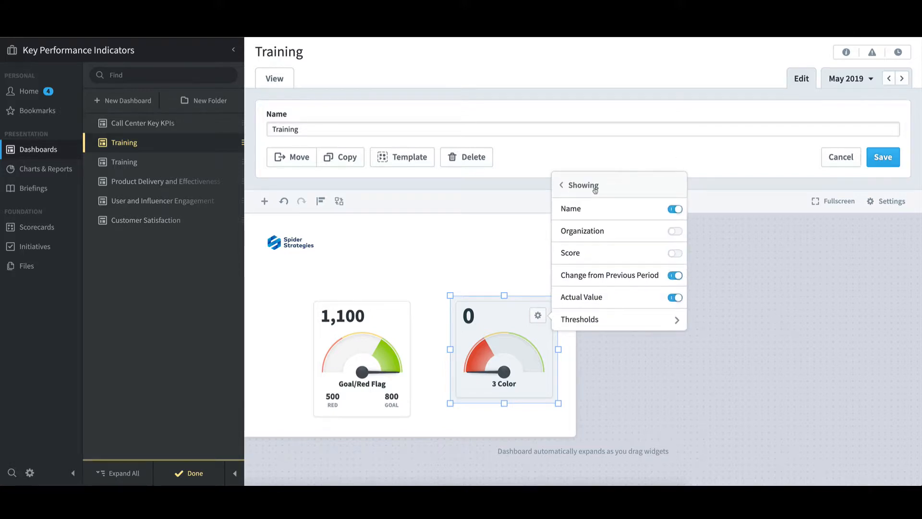
{"action": "left_click", "coordinate": [618, 323]}
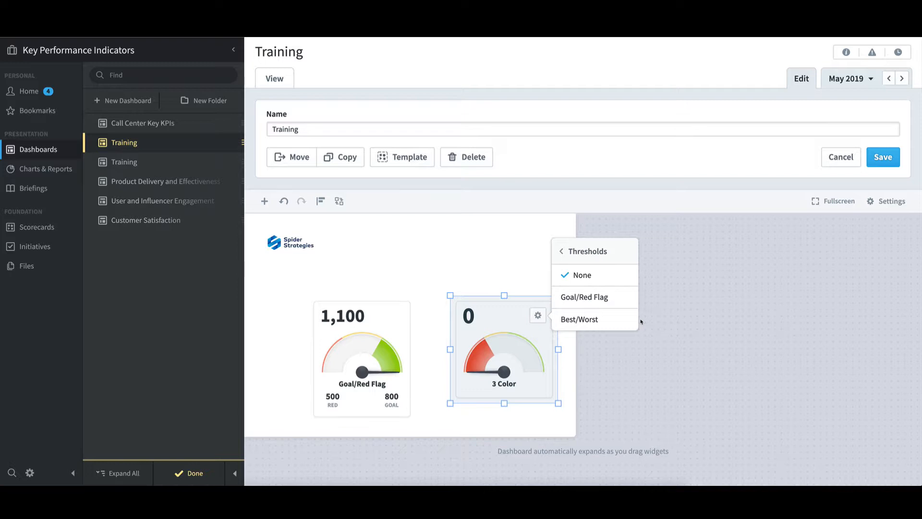
{"action": "left_click", "coordinate": [594, 323]}
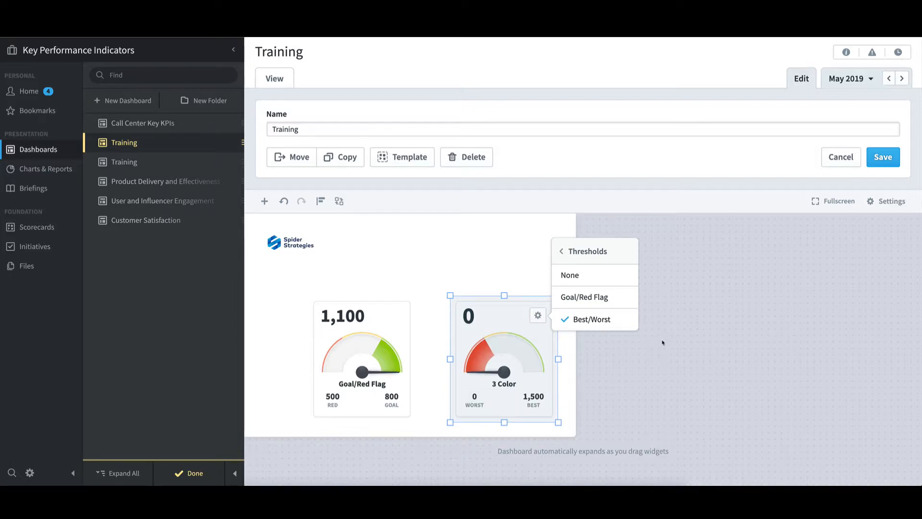
{"action": "left_click", "coordinate": [662, 343]}
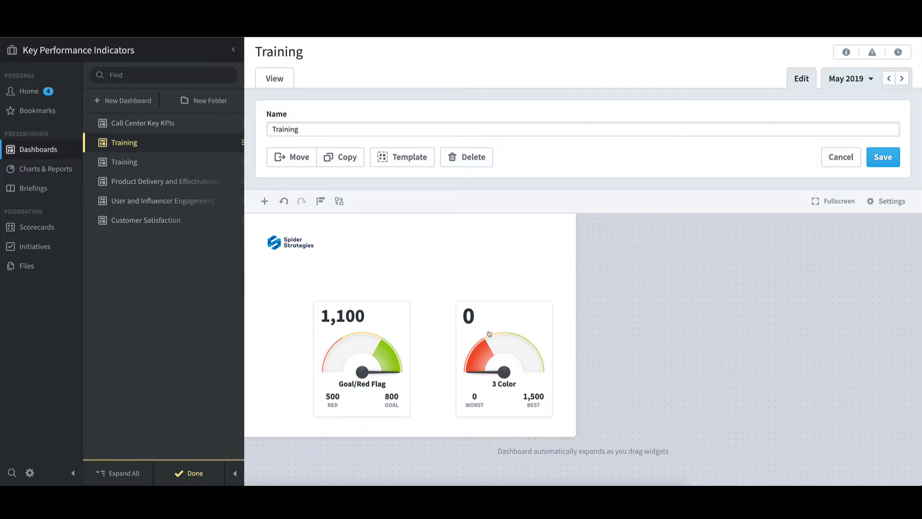
Delete the Goal/Red Flag and 3 Color speedometers from the dashboard
{"action": "left_click", "coordinate": [379, 335]}
{"action": "key", "text": "Delete"}
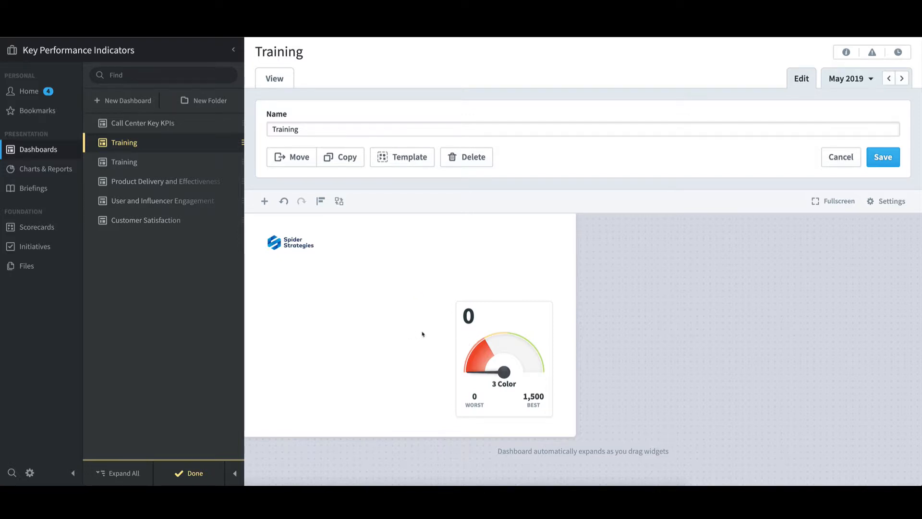
{"action": "left_click", "coordinate": [512, 328]}
{"action": "key", "text": "Delete"}
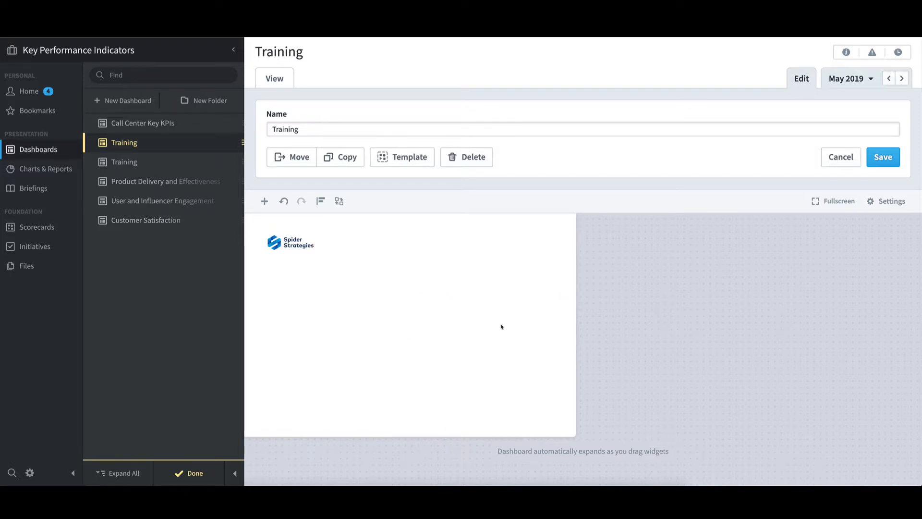
Add a chart widget for the scorecard item Customer Churn, found in Customer Support under Customer Satisfaction
{"action": "left_click", "coordinate": [264, 201]}
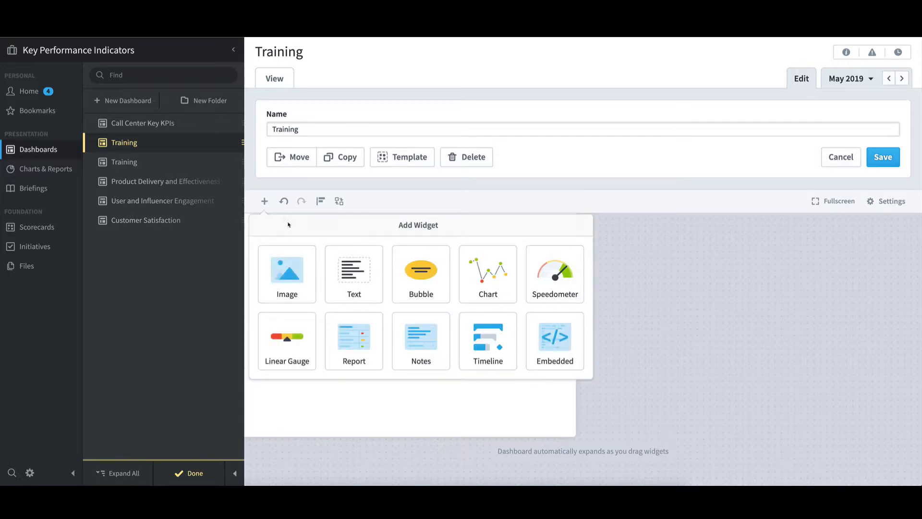
{"action": "left_click", "coordinate": [495, 273]}
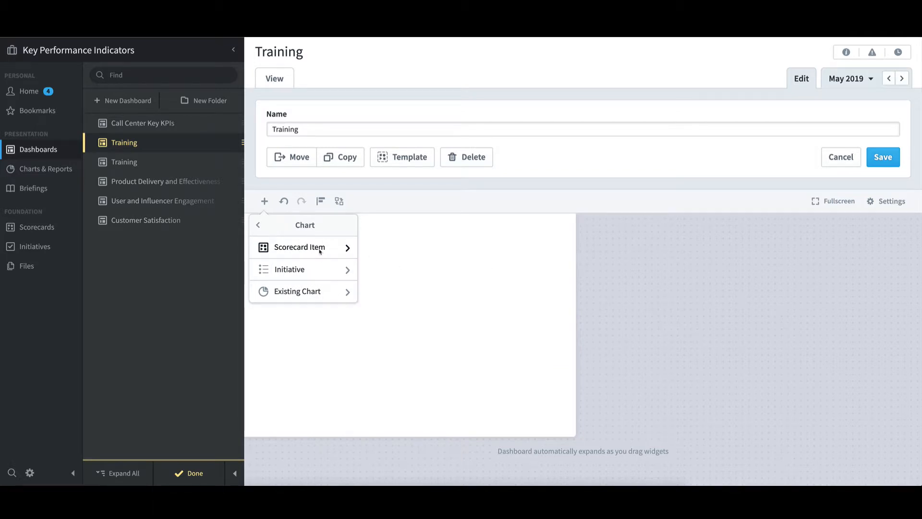
{"action": "left_click", "coordinate": [320, 251]}
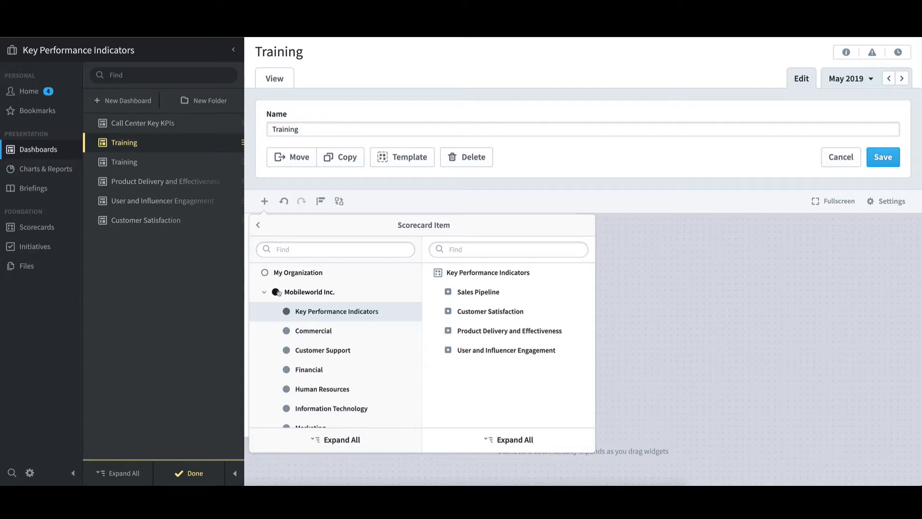
{"action": "left_click", "coordinate": [333, 354]}
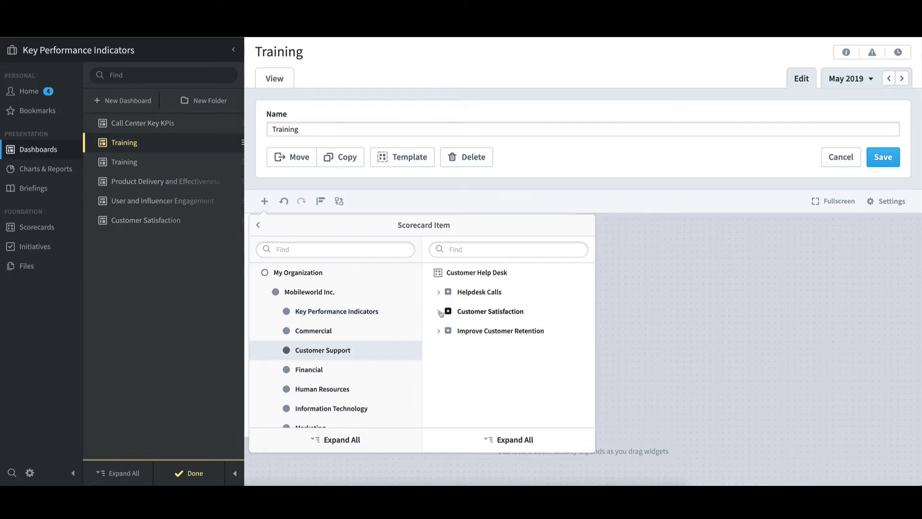
{"action": "left_click", "coordinate": [438, 312]}
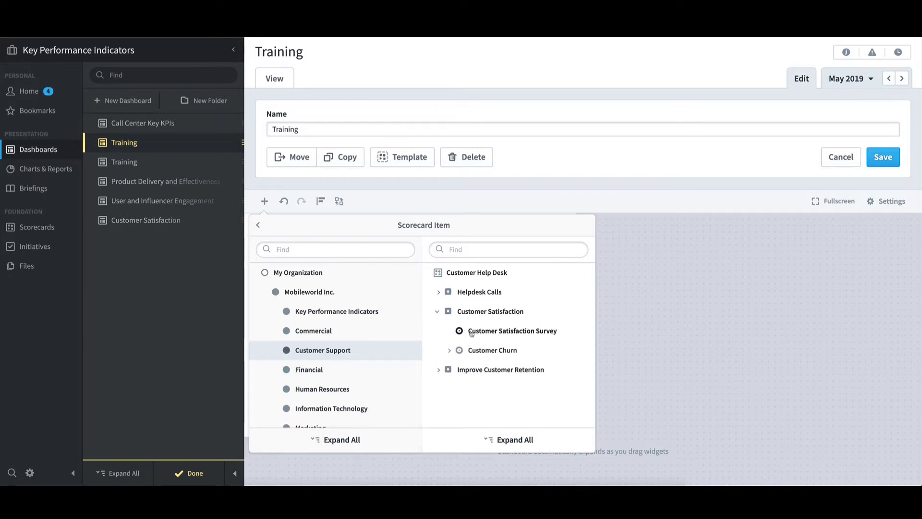
{"action": "left_click", "coordinate": [494, 354]}
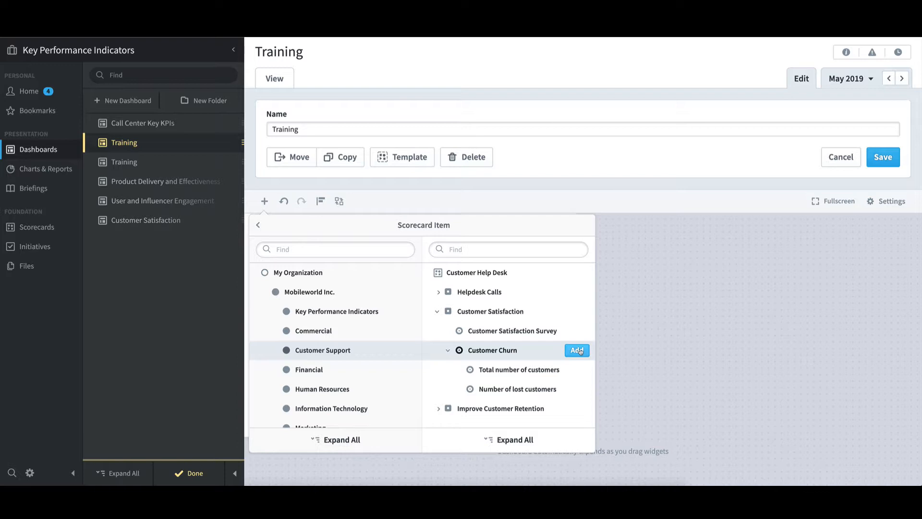
{"action": "left_click", "coordinate": [580, 351]}
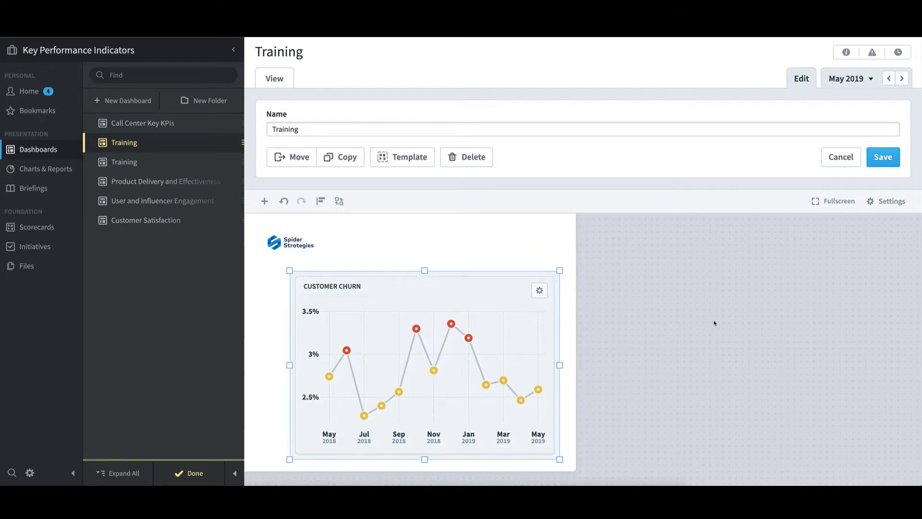
Set the Customer Churn chart's background thresholds to Customer Churn and save the Training dashboard
{"action": "left_click", "coordinate": [544, 294]}
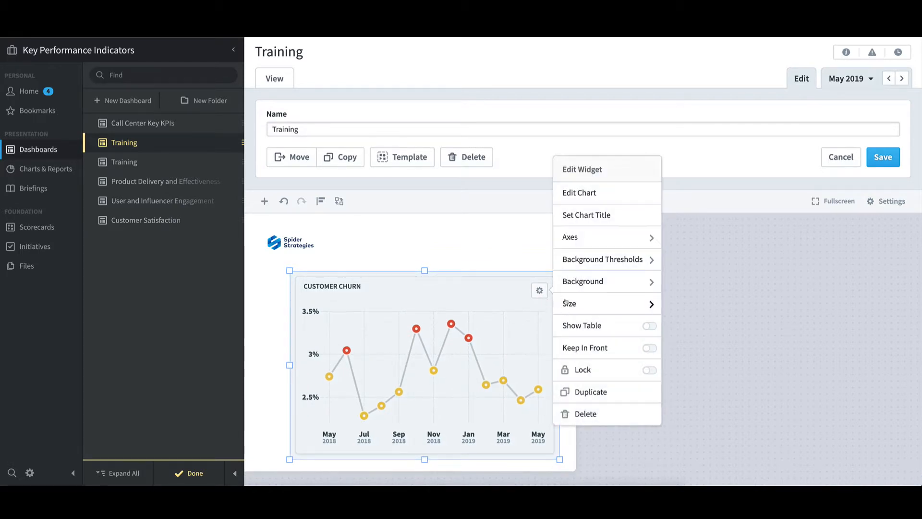
{"action": "left_click", "coordinate": [628, 261]}
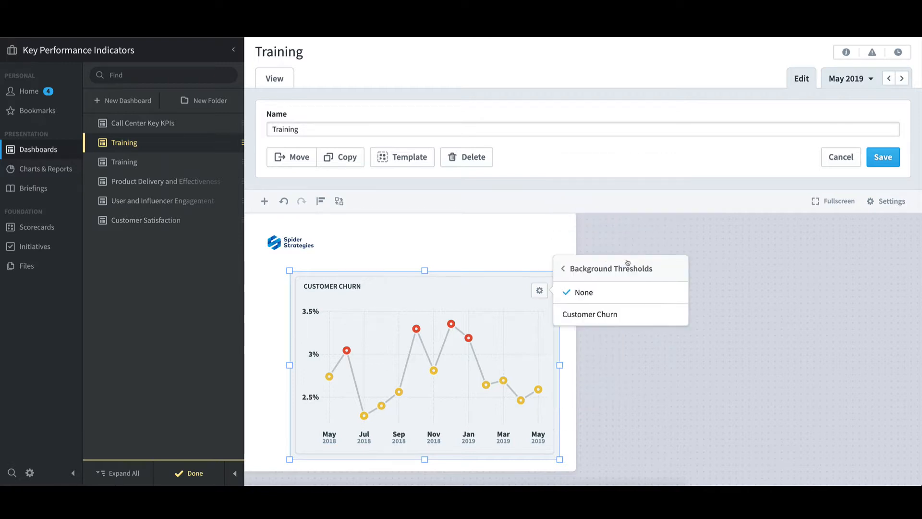
{"action": "left_click", "coordinate": [613, 317]}
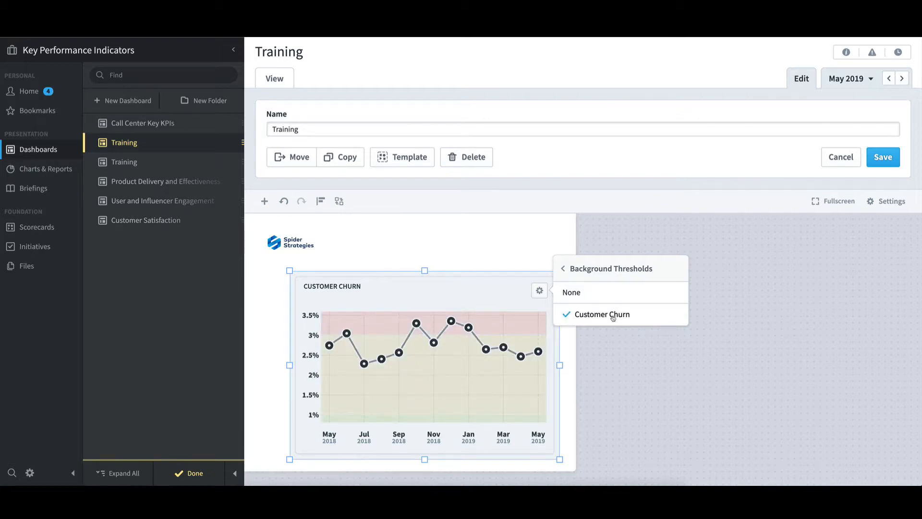
{"action": "left_click", "coordinate": [644, 356]}
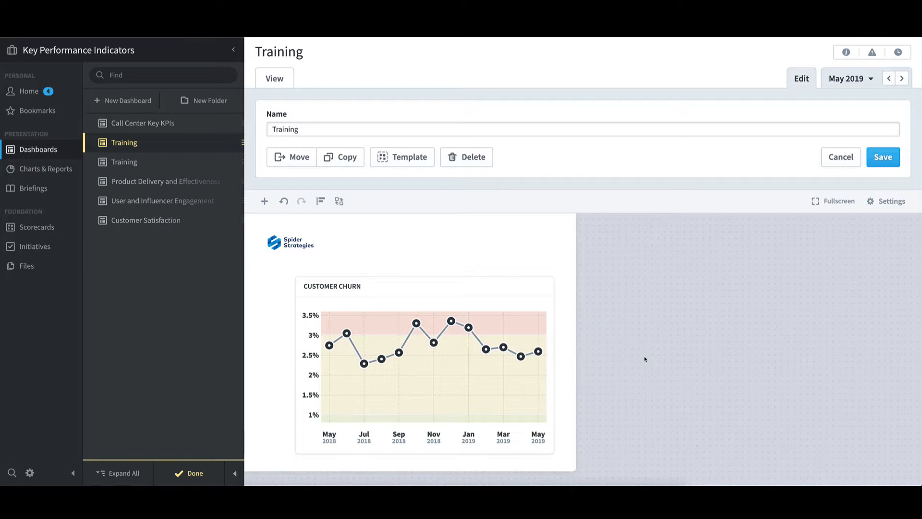
{"action": "left_click", "coordinate": [891, 155]}
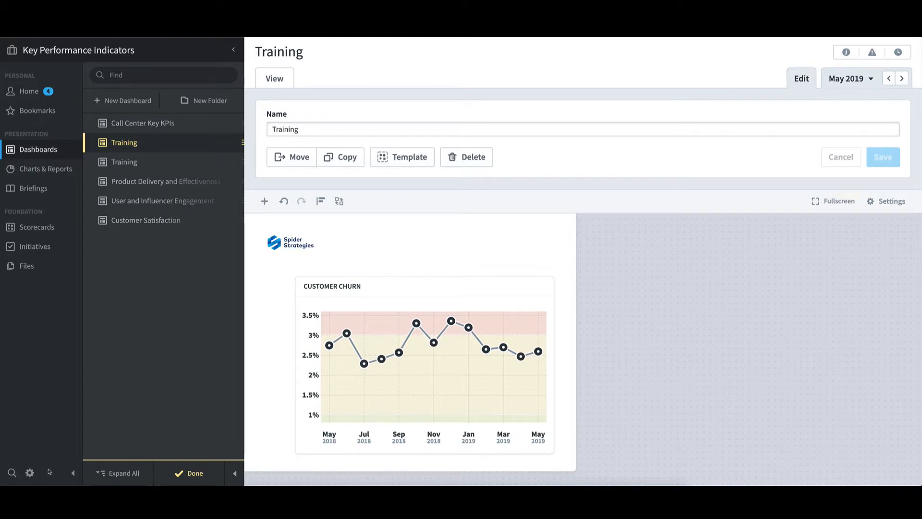
In the Application Administration settings, set Show Darker Colors For Chart Background Thresholds to Yes and save
{"action": "left_click", "coordinate": [30, 473]}
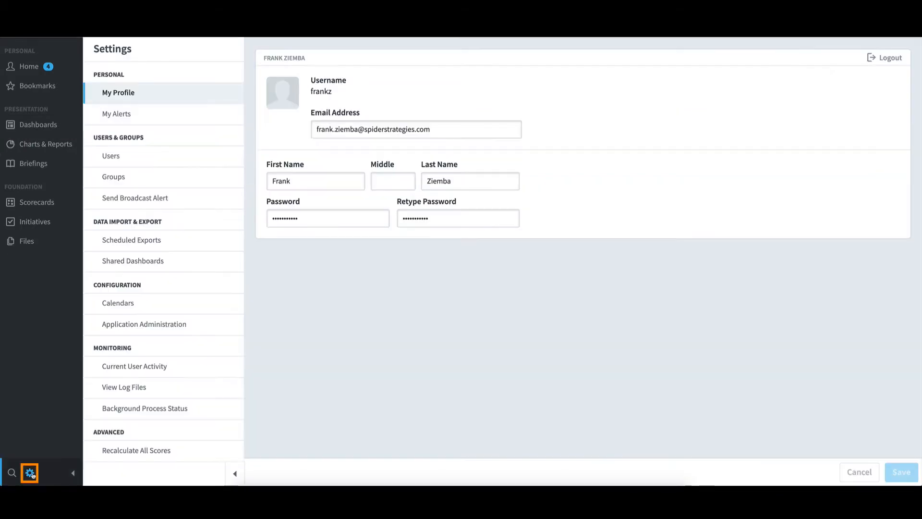
{"action": "left_click", "coordinate": [152, 326]}
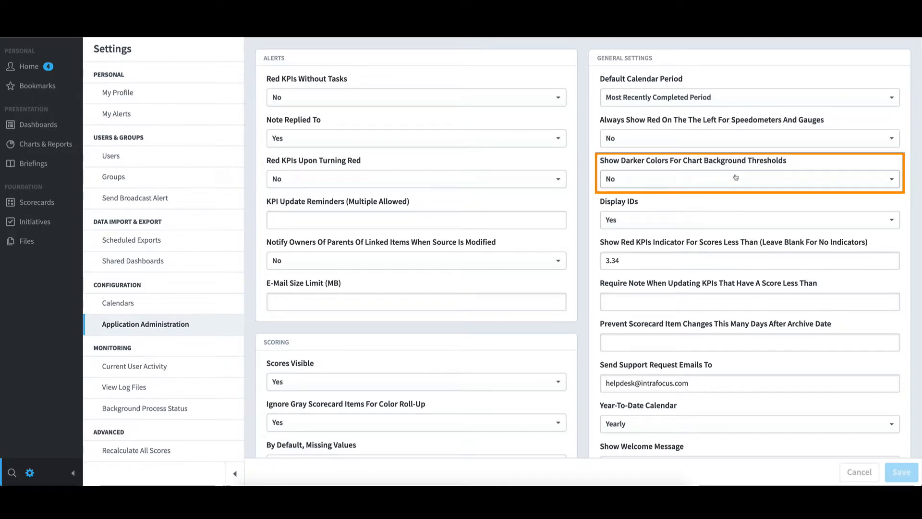
{"action": "left_click", "coordinate": [736, 178]}
{"action": "left_click", "coordinate": [888, 219]}
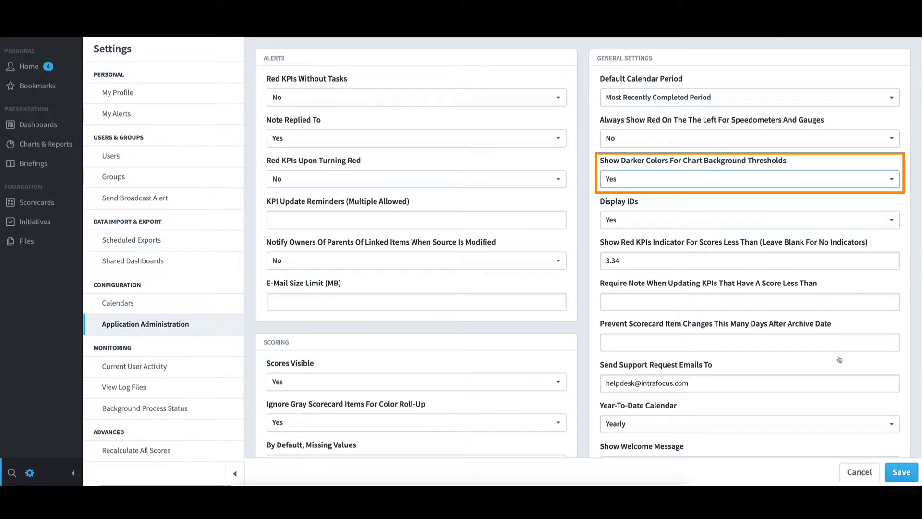
{"action": "left_click", "coordinate": [904, 472]}
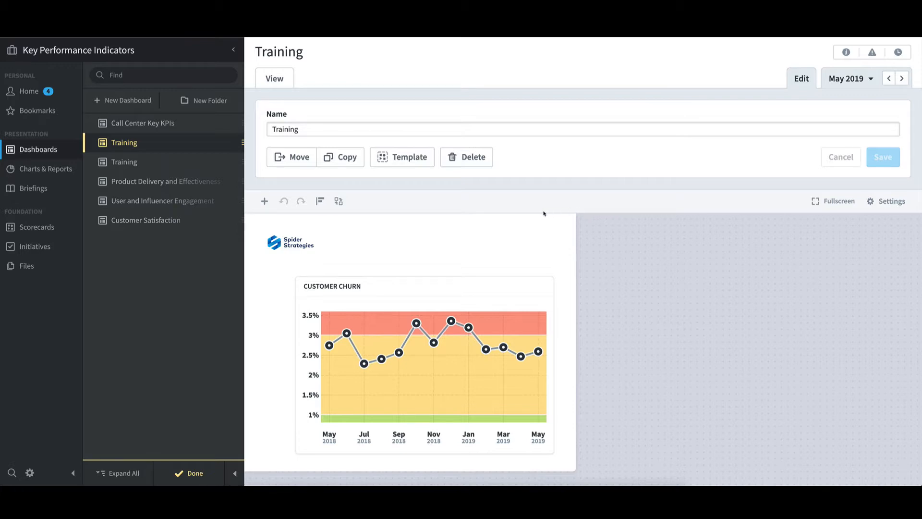
Delete both Training dashboards from the Key Performance Indicators organization
{"action": "left_click", "coordinate": [475, 158]}
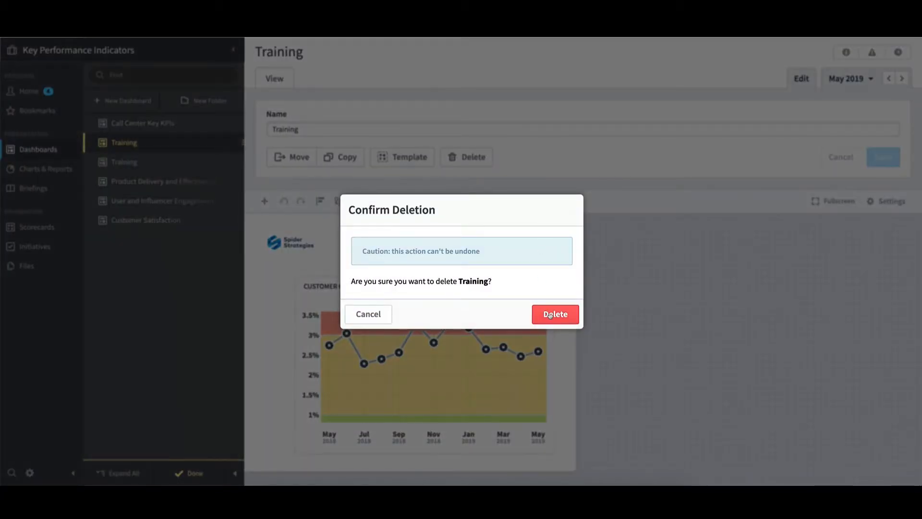
{"action": "left_click", "coordinate": [548, 315]}
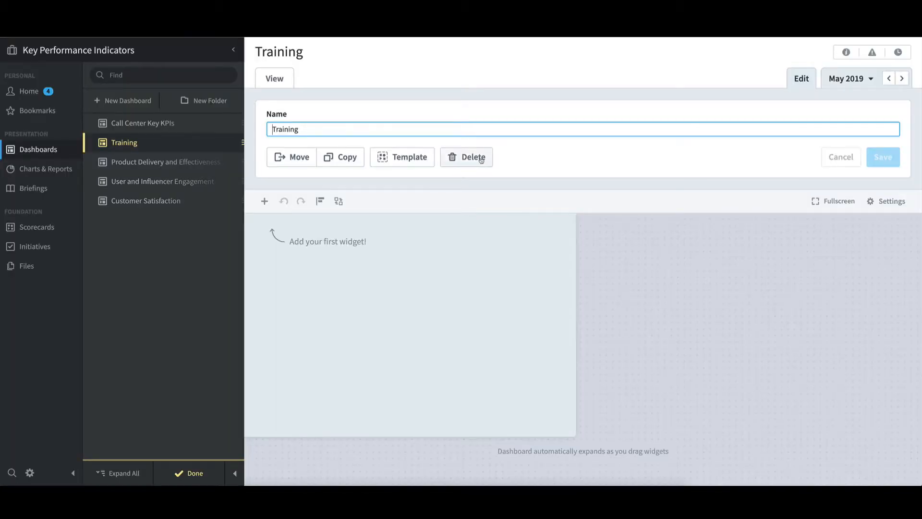
{"action": "left_click", "coordinate": [469, 157]}
{"action": "left_click", "coordinate": [556, 313]}
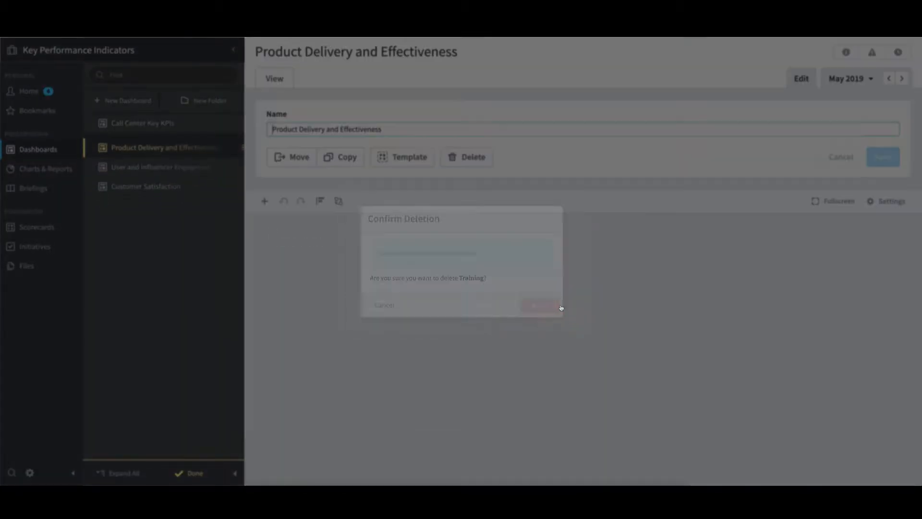
Leave editing and view the Call Center Key KPIs, Product Delivery and Effectiveness, User and Influencer Engagement and Customer Satisfaction dashboards
{"action": "left_click", "coordinate": [714, 291]}
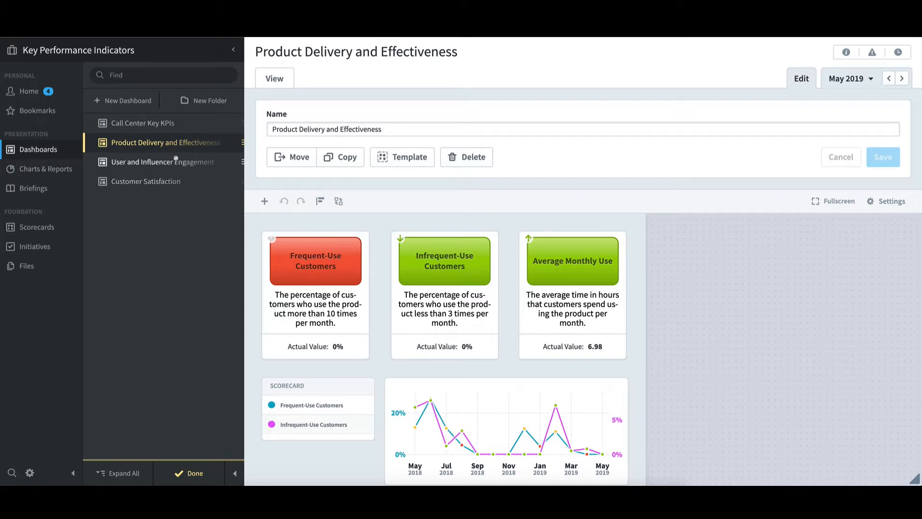
{"action": "left_click", "coordinate": [167, 124]}
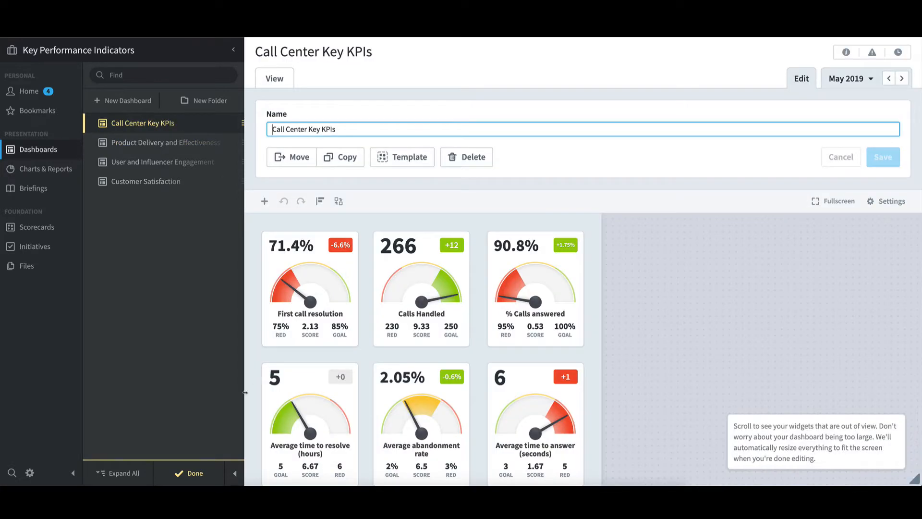
{"action": "left_click", "coordinate": [204, 474]}
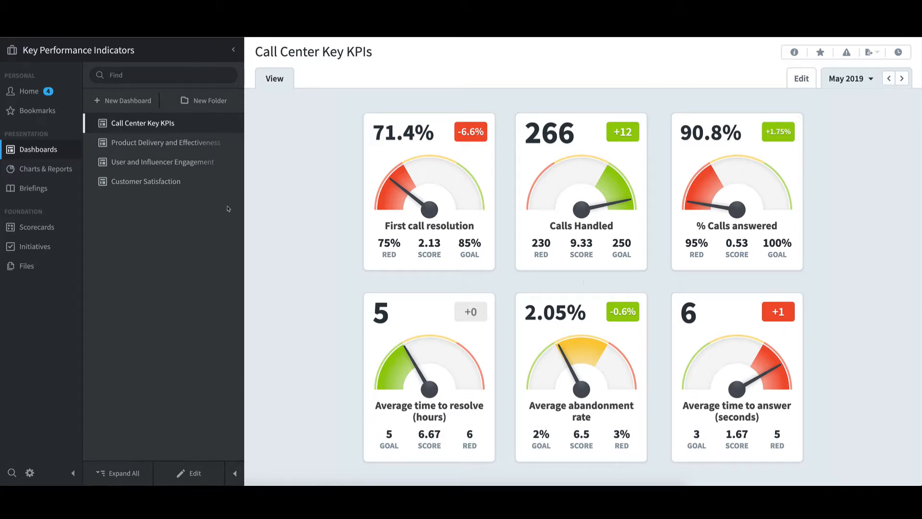
{"action": "left_click", "coordinate": [192, 144]}
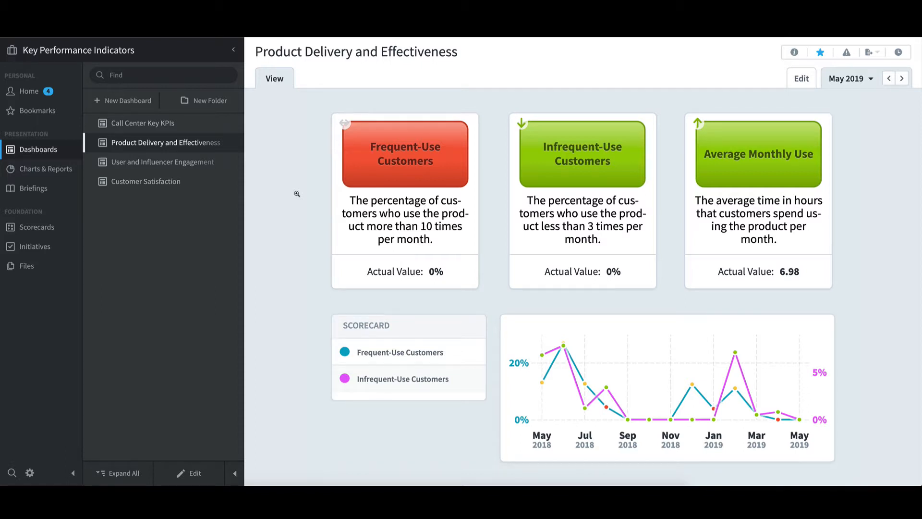
{"action": "left_click", "coordinate": [192, 164]}
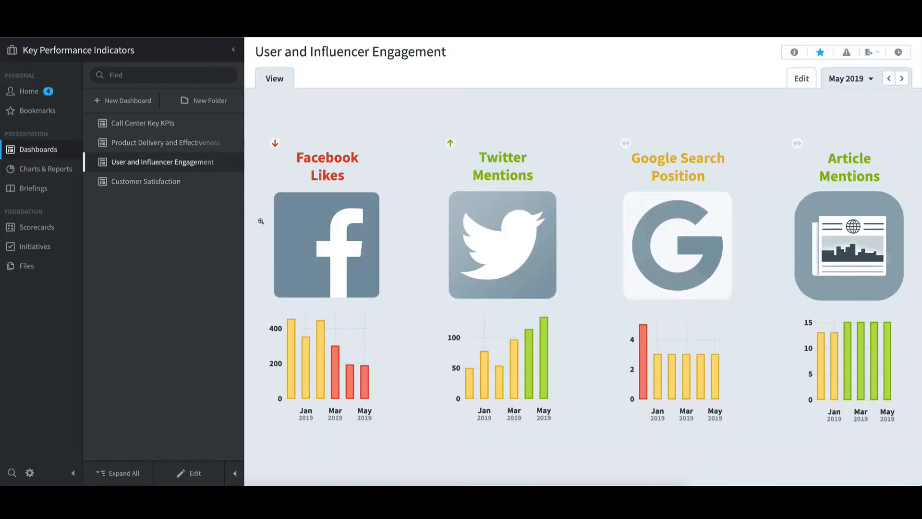
{"action": "left_click", "coordinate": [176, 183]}
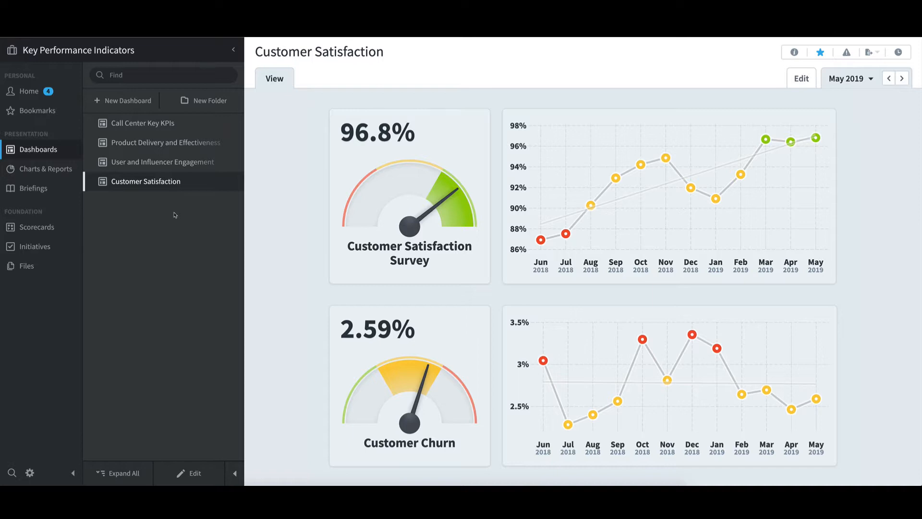
Create a dashboard named NEW Call Center with the Blank starting layout
{"action": "left_click", "coordinate": [142, 101]}
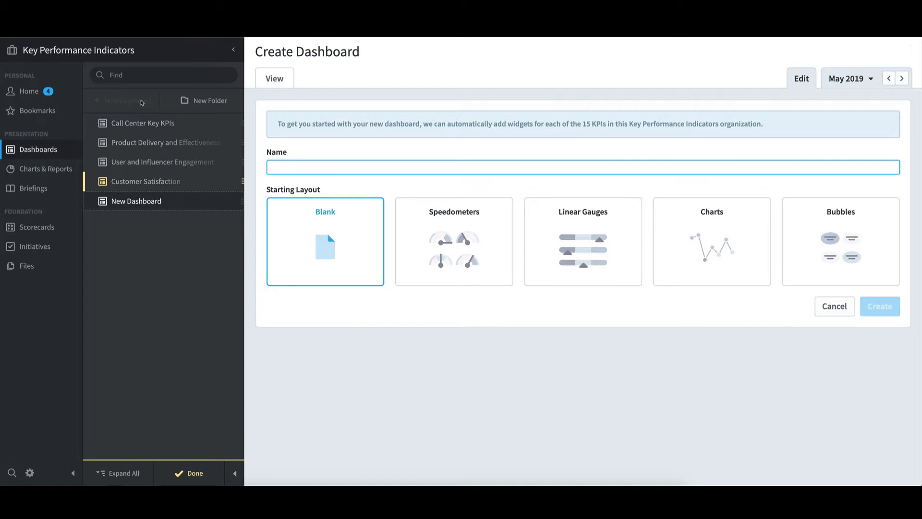
{"action": "type", "text": "NEW C"}
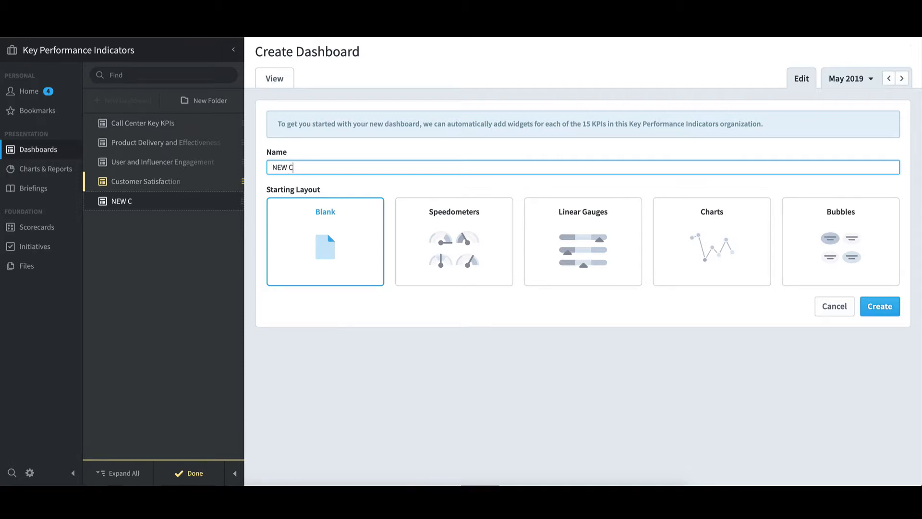
{"action": "type", "text": "all Center"}
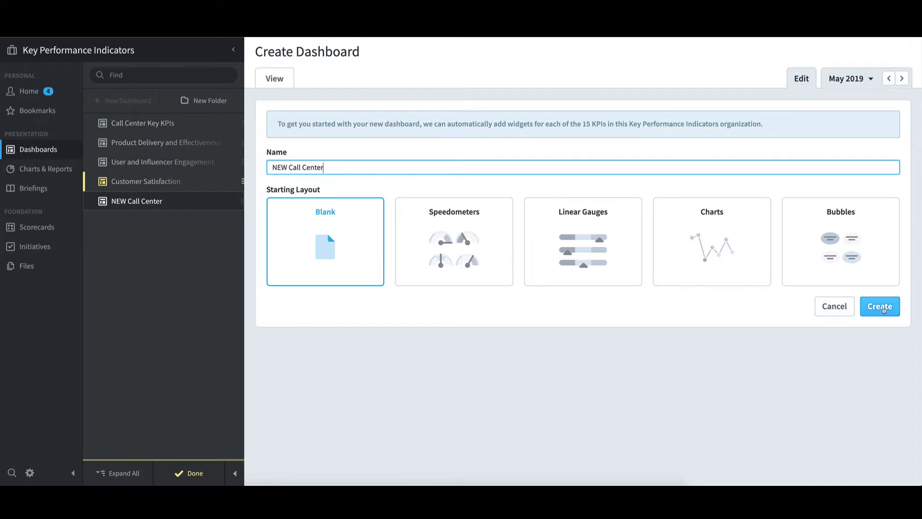
{"action": "left_click", "coordinate": [883, 308]}
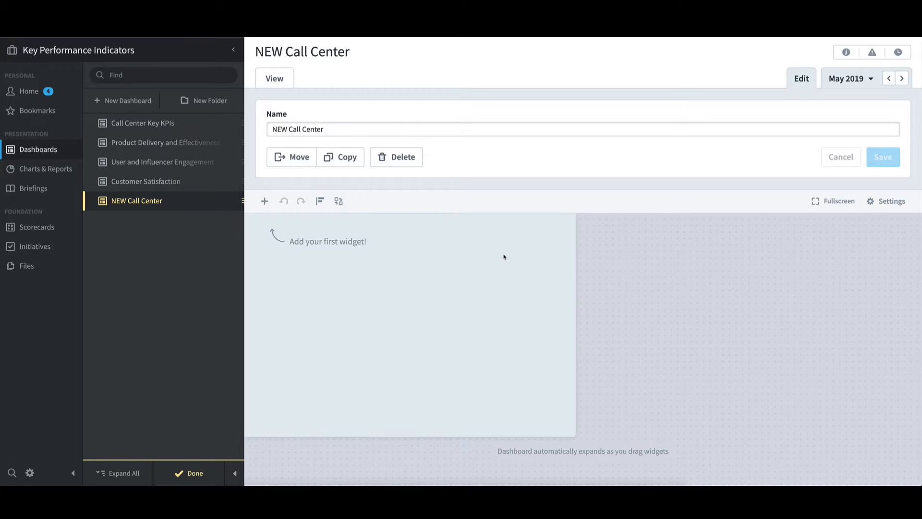
In fullscreen editing, add speedometers for the first six Helpdesk Calls KPIs of Customer Support, from Calls Handled through First call resolution
{"action": "left_click", "coordinate": [833, 204]}
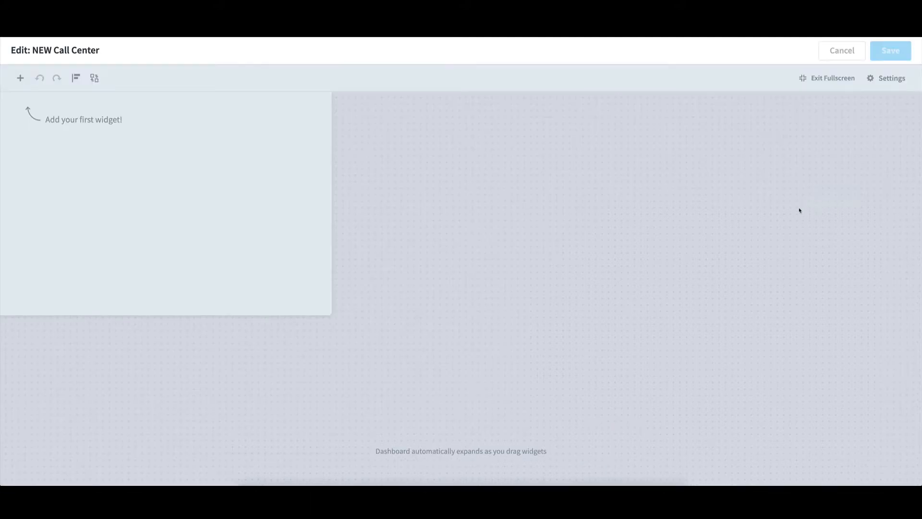
{"action": "left_click", "coordinate": [21, 79]}
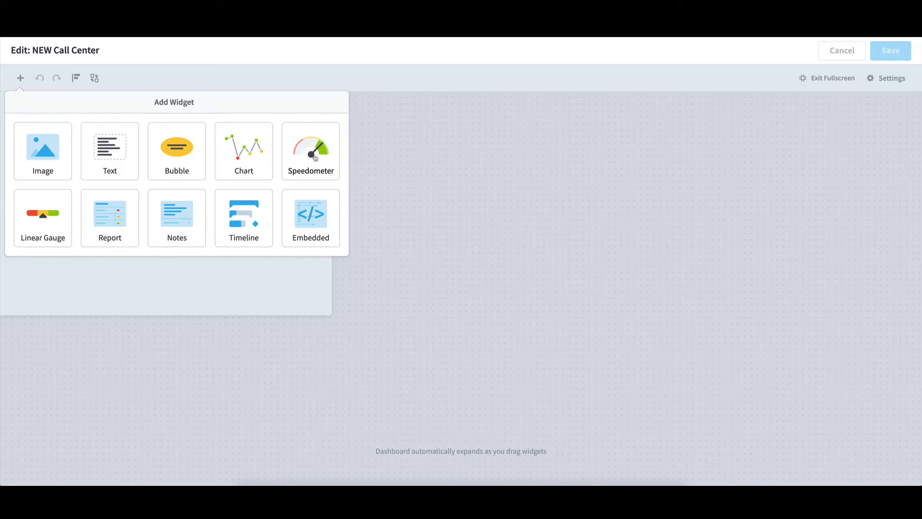
{"action": "left_click", "coordinate": [315, 158]}
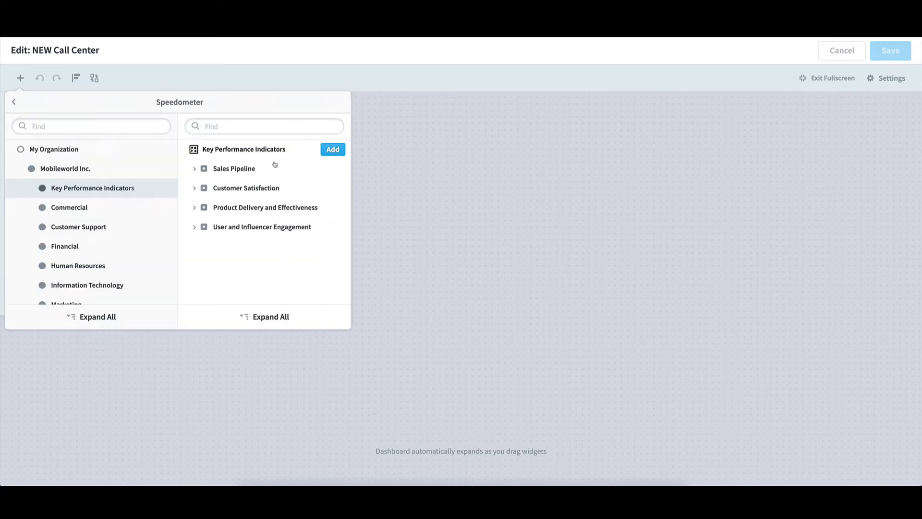
{"action": "left_click", "coordinate": [103, 228]}
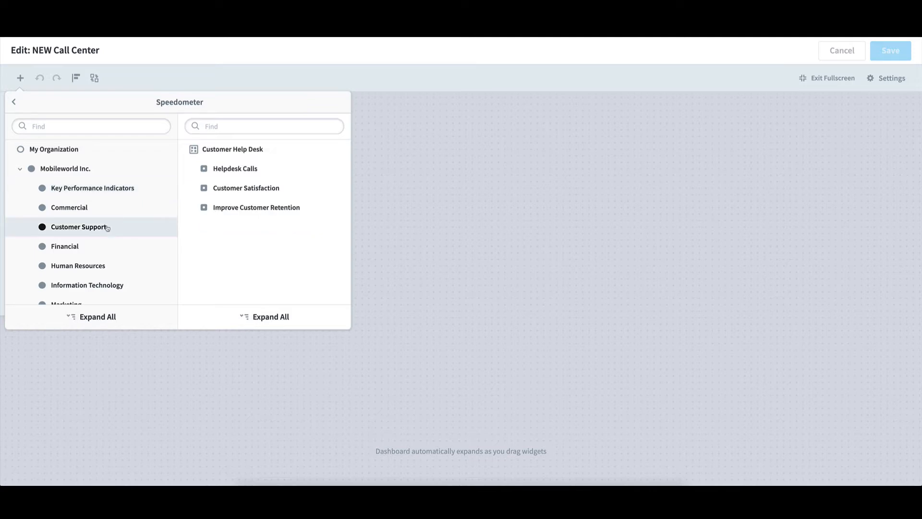
{"action": "left_click", "coordinate": [193, 169]}
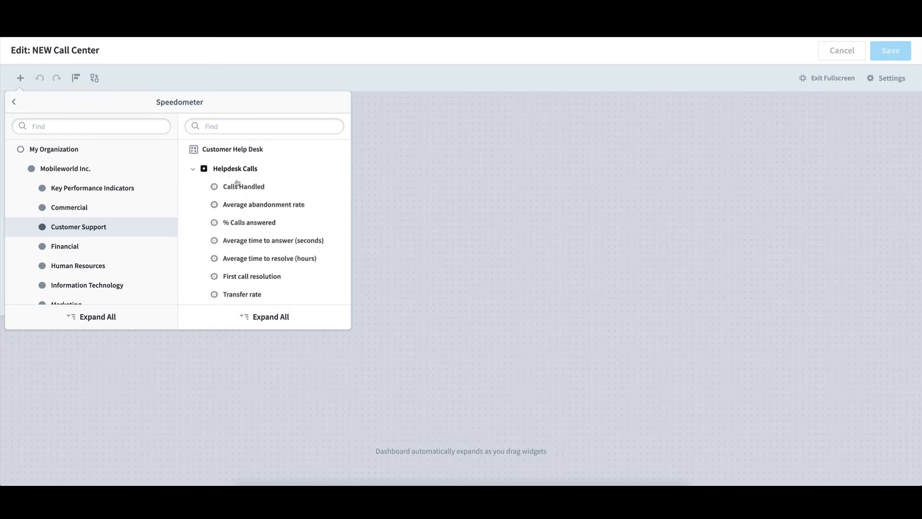
{"action": "left_click", "coordinate": [333, 187]}
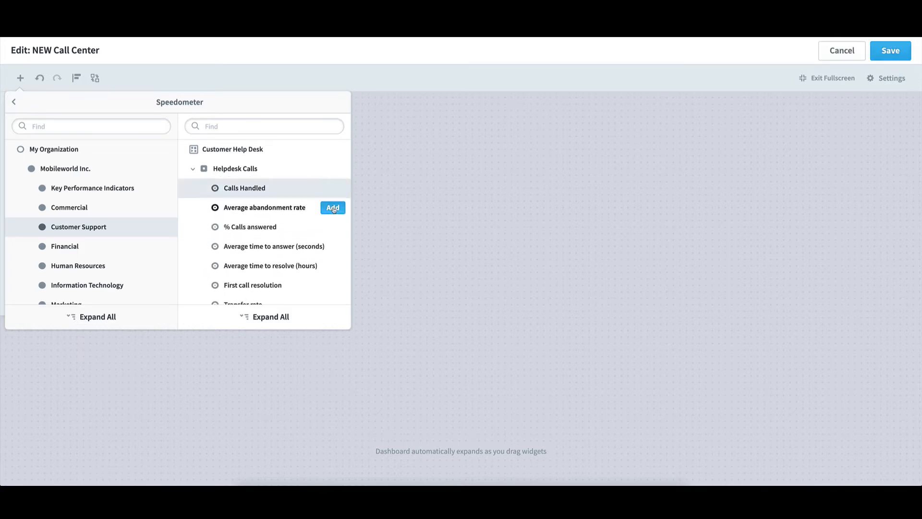
{"action": "left_click", "coordinate": [333, 207]}
{"action": "left_click", "coordinate": [333, 227]}
{"action": "left_click", "coordinate": [333, 246]}
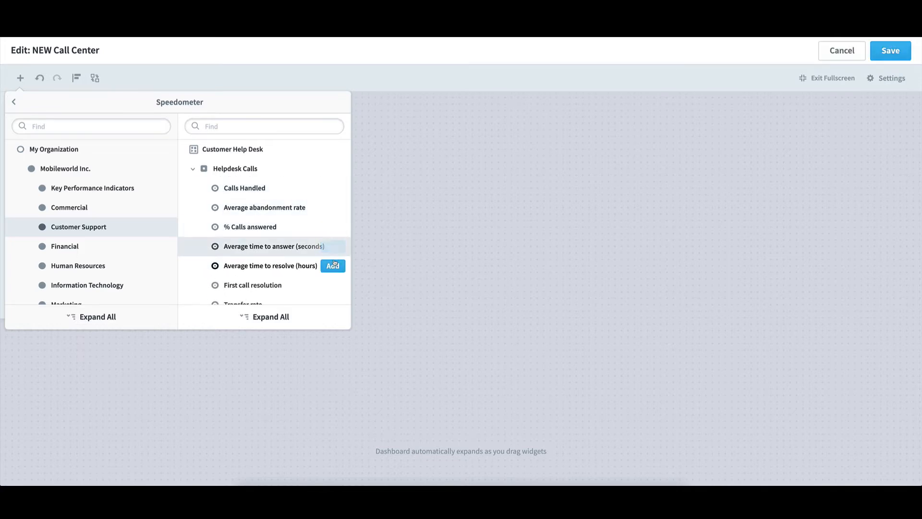
{"action": "left_click", "coordinate": [333, 266]}
{"action": "left_click", "coordinate": [333, 285]}
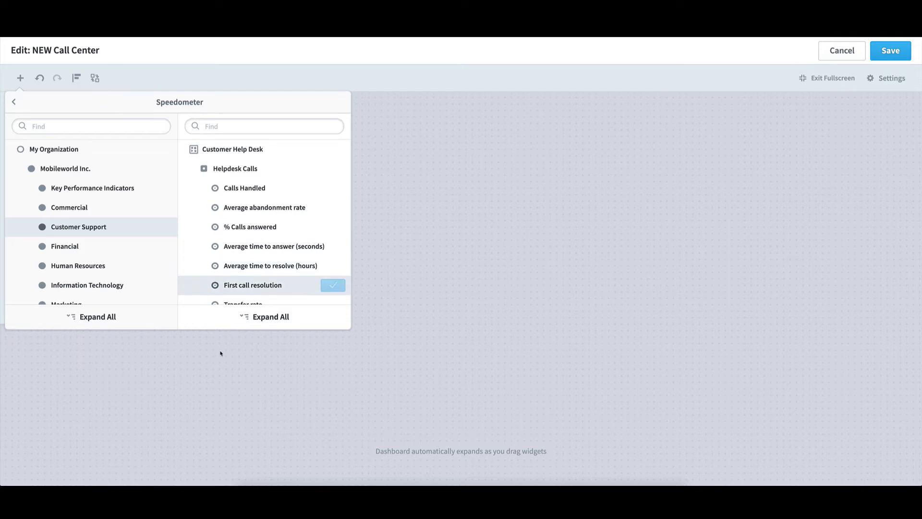
{"action": "left_click", "coordinate": [213, 337]}
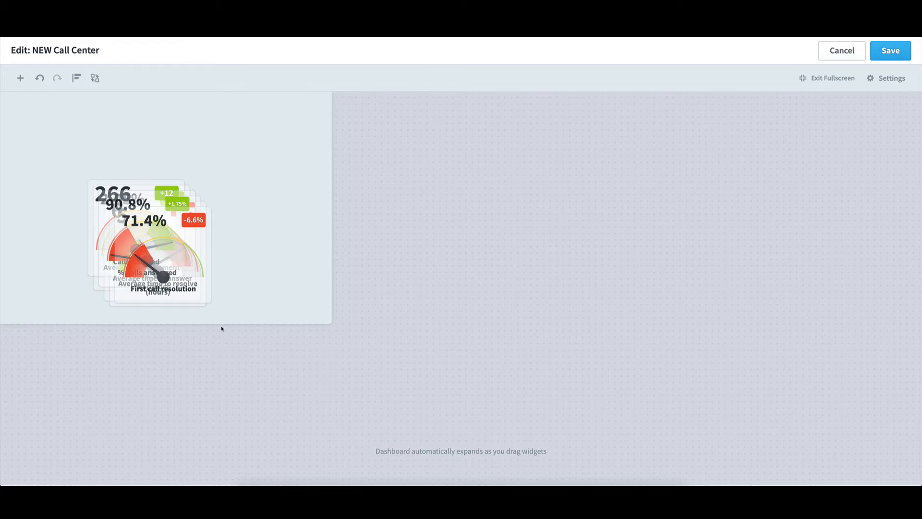
Spread the speedometers into two rows of three, with abandonment rate, time to answer and time to resolve in the upper row
{"action": "left_click", "coordinate": [890, 52]}
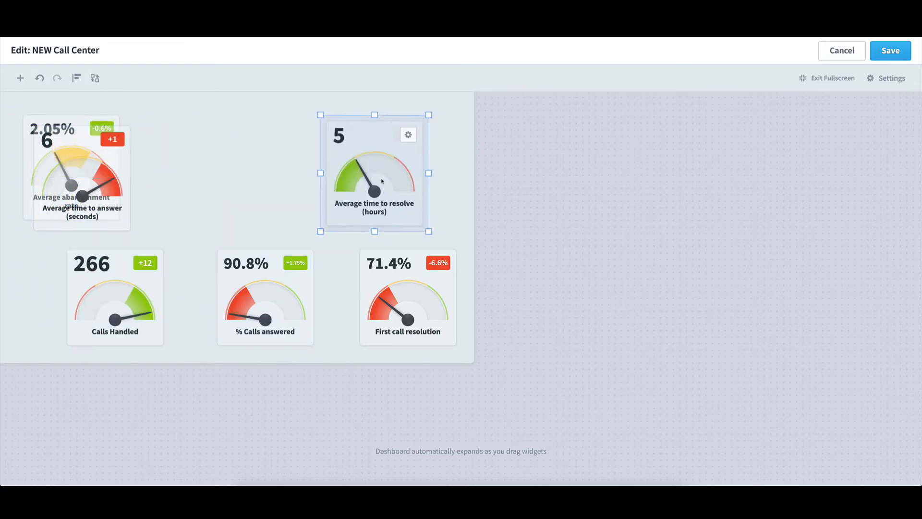
{"action": "left_click_drag", "start_coordinate": [273, 175], "coordinate": [285, 169]}
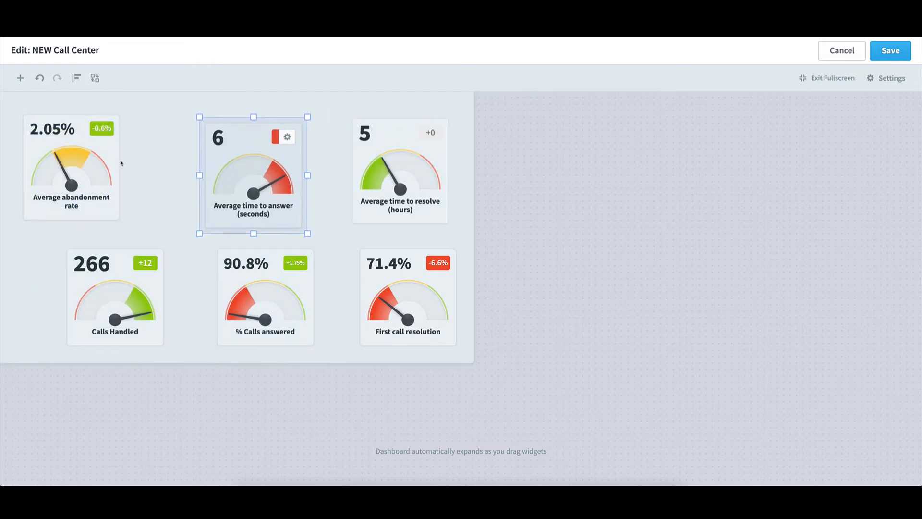
{"action": "left_click_drag", "start_coordinate": [76, 168], "coordinate": [128, 171]}
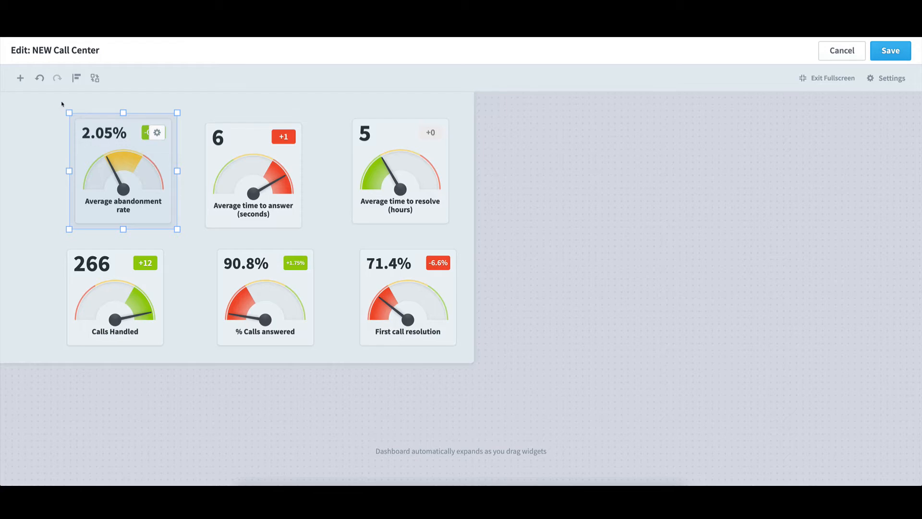
Turn on Score and Thresholds for all six speedometers at once, and save the dashboard
{"action": "left_click_drag", "start_coordinate": [96, 102], "coordinate": [471, 366]}
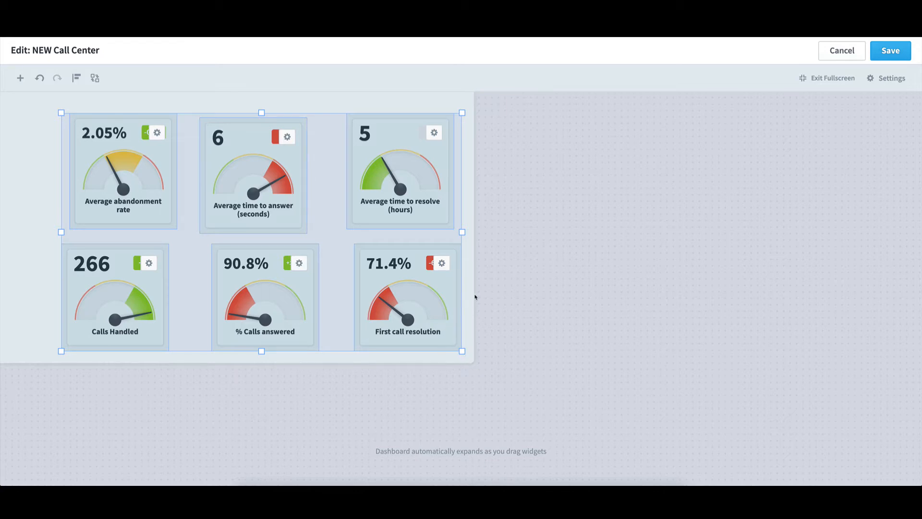
{"action": "left_click", "coordinate": [288, 139]}
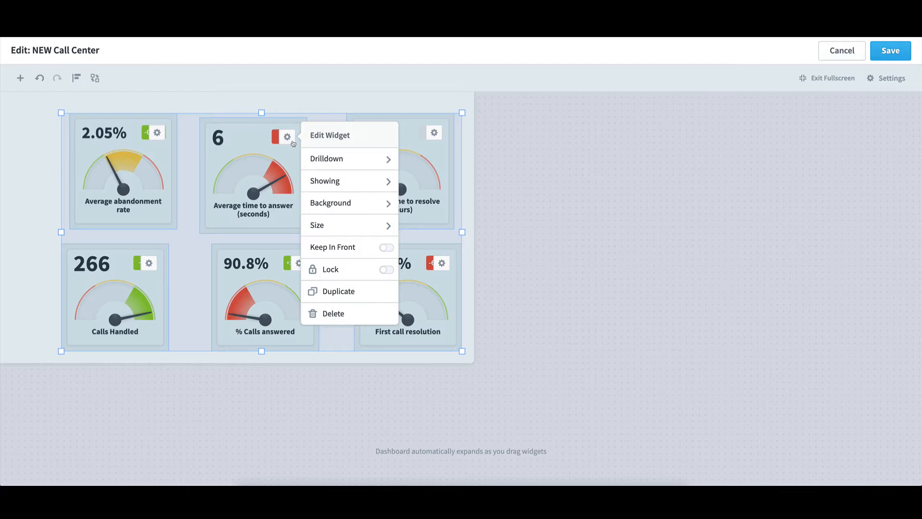
{"action": "left_click", "coordinate": [368, 181]}
{"action": "left_click", "coordinate": [424, 204]}
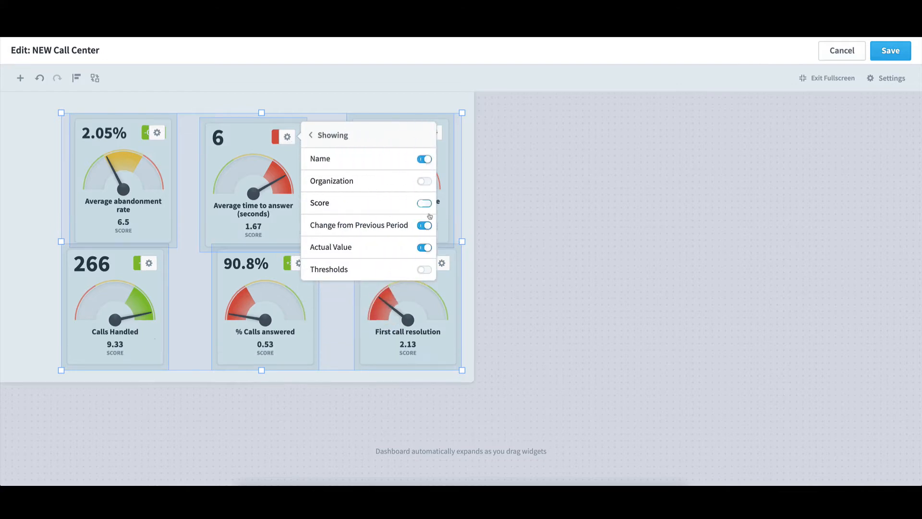
{"action": "left_click", "coordinate": [425, 270]}
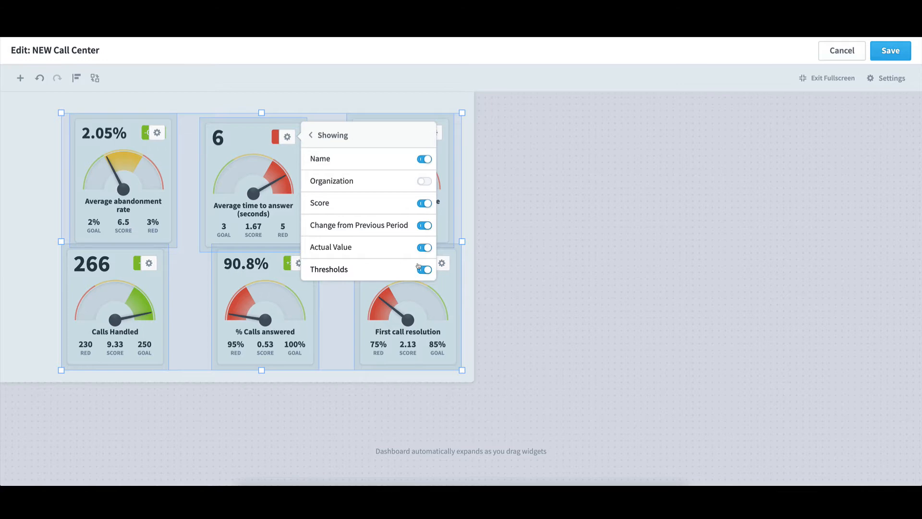
{"action": "left_click", "coordinate": [903, 54]}
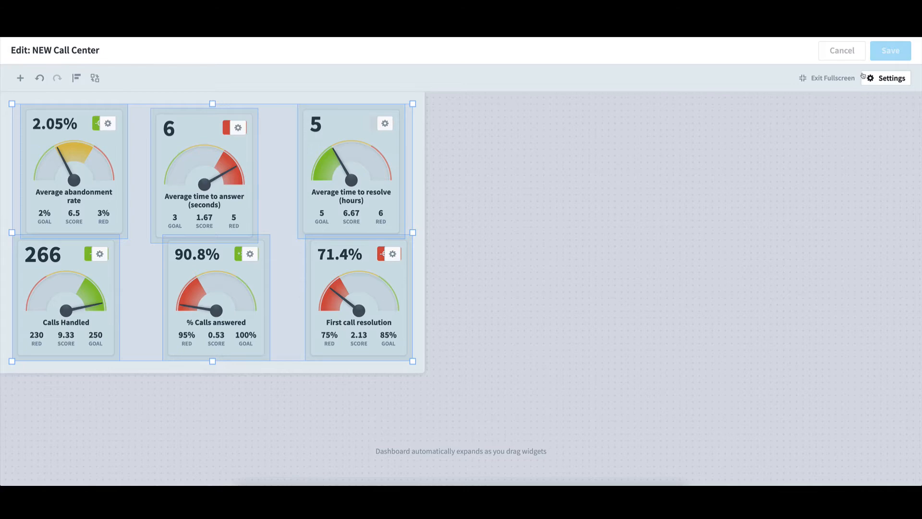
{"action": "left_click", "coordinate": [788, 110]}
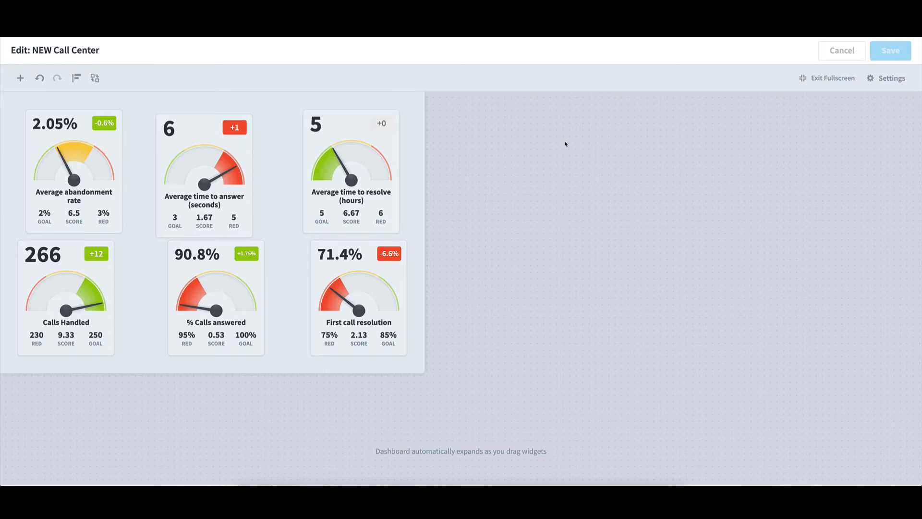
Align the three upper-row speedometers along their top edges
{"action": "left_click_drag", "start_coordinate": [18, 100], "coordinate": [419, 229]}
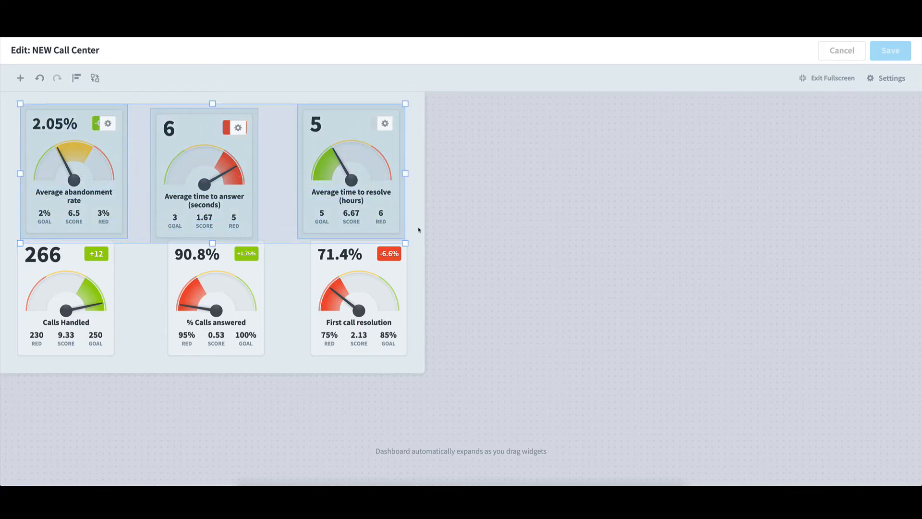
{"action": "left_click", "coordinate": [78, 79]}
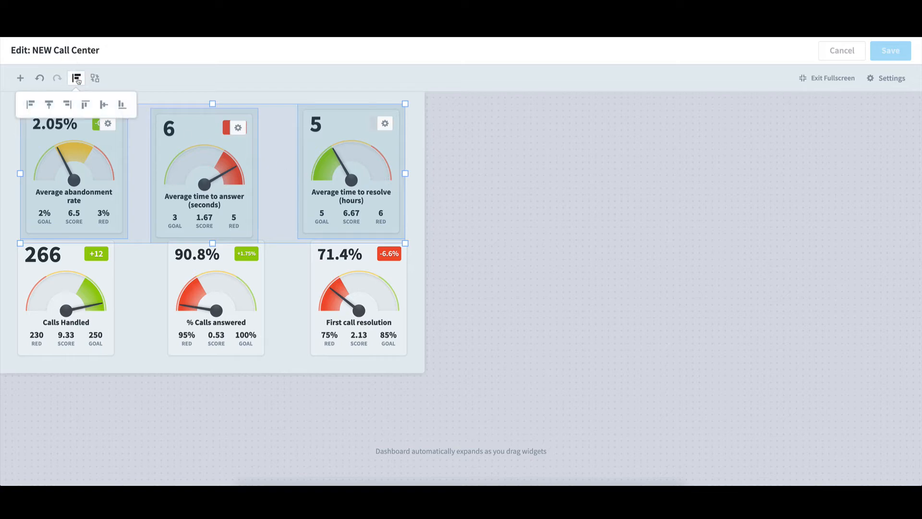
{"action": "left_click", "coordinate": [85, 105]}
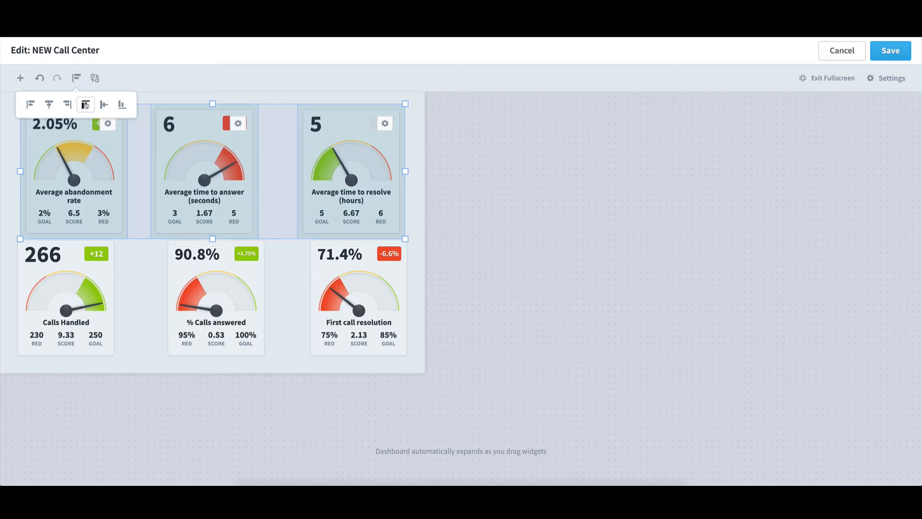
{"action": "left_click", "coordinate": [79, 374]}
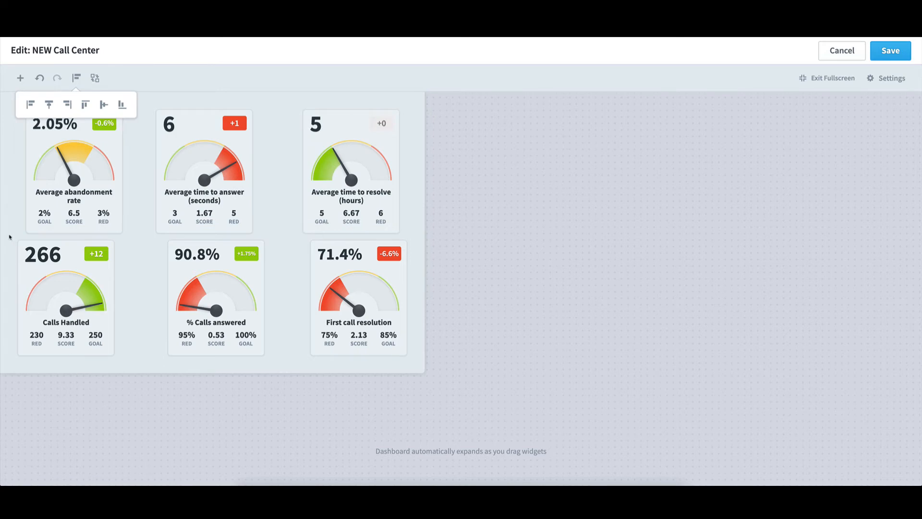
{"action": "left_click_drag", "start_coordinate": [10, 246], "coordinate": [414, 368]}
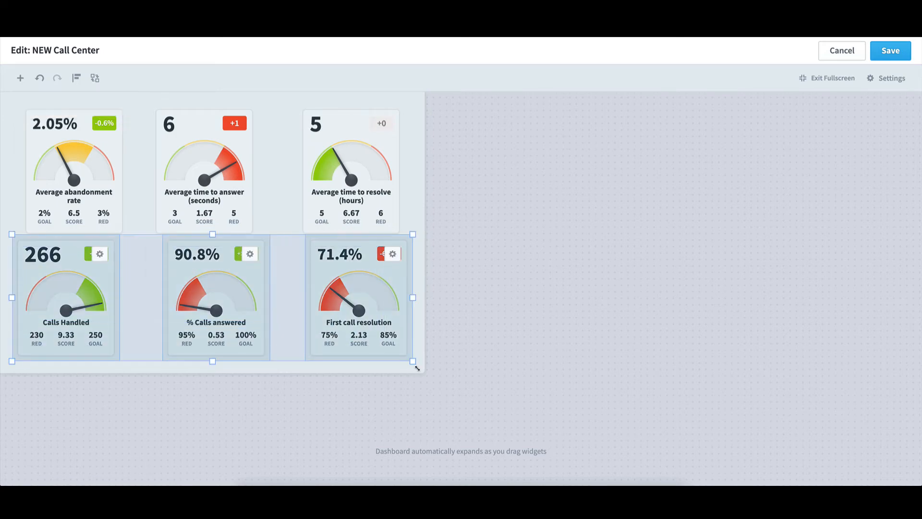
{"action": "left_click", "coordinate": [77, 78]}
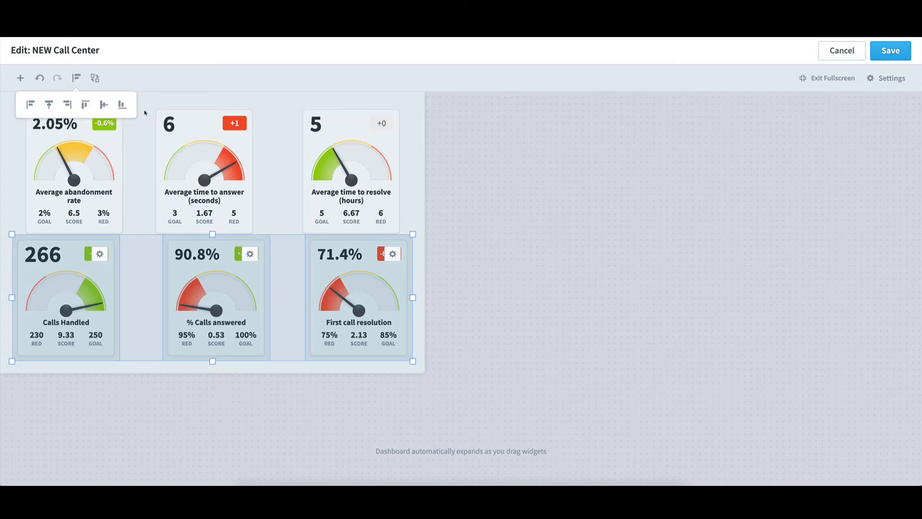
{"action": "left_click", "coordinate": [552, 228]}
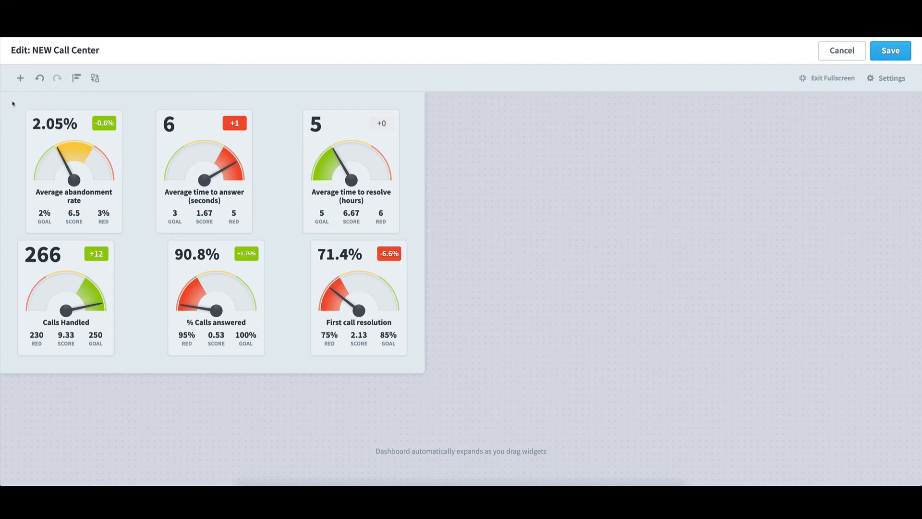
Left-align the two speedometers in each of the three columns, one column at a time
{"action": "left_click_drag", "start_coordinate": [12, 103], "coordinate": [137, 367]}
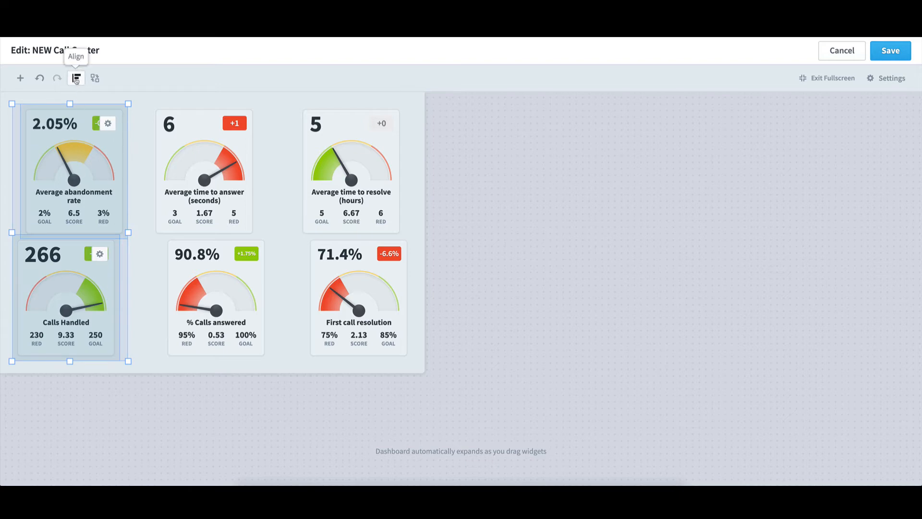
{"action": "left_click", "coordinate": [76, 77]}
{"action": "left_click", "coordinate": [30, 104]}
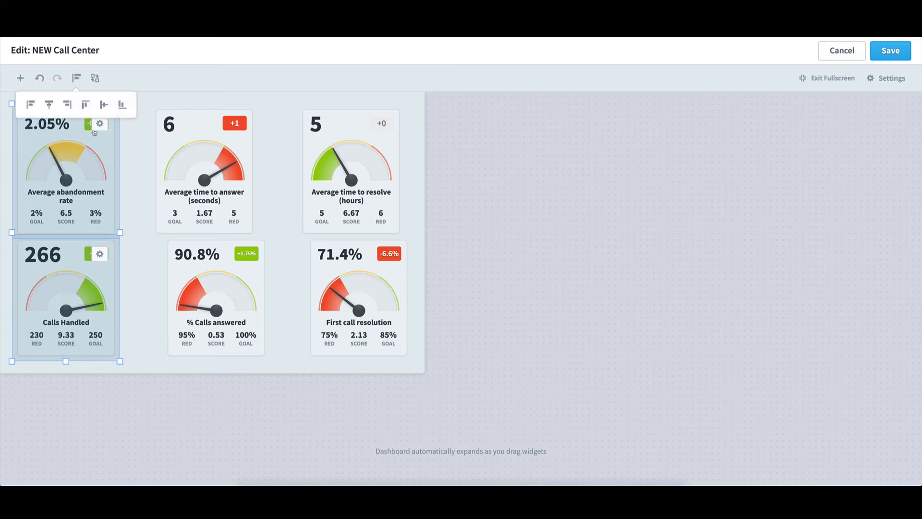
{"action": "left_click_drag", "start_coordinate": [148, 101], "coordinate": [284, 368]}
{"action": "left_click", "coordinate": [75, 78]}
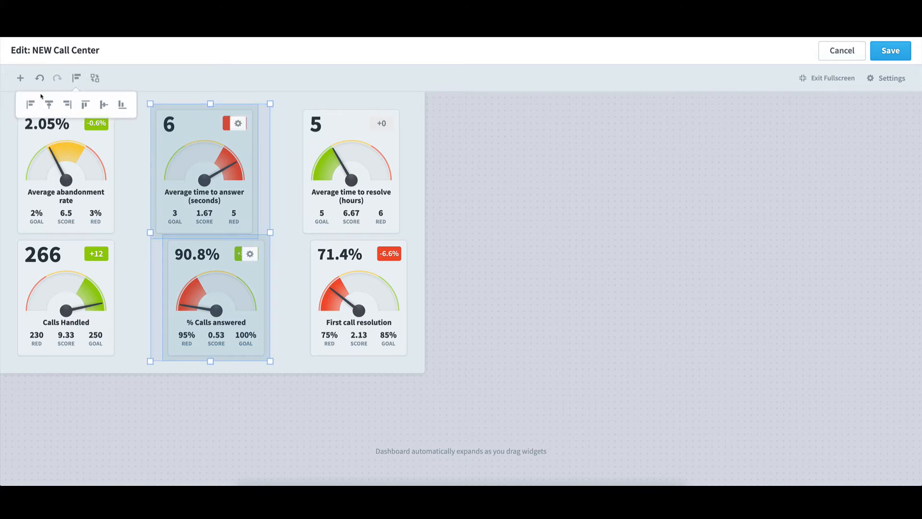
{"action": "left_click", "coordinate": [30, 104]}
{"action": "left_click_drag", "start_coordinate": [295, 105], "coordinate": [420, 369]}
{"action": "left_click", "coordinate": [77, 80]}
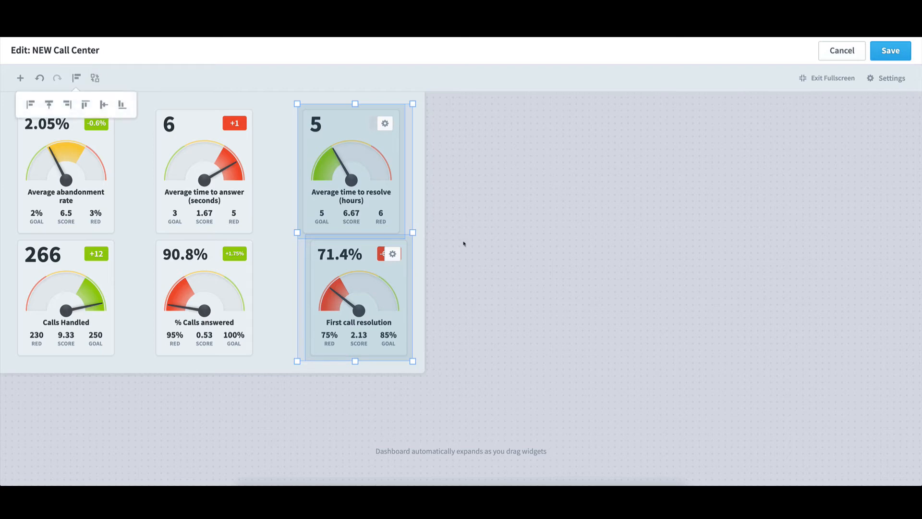
{"action": "left_click", "coordinate": [30, 104]}
{"action": "left_click", "coordinate": [514, 256]}
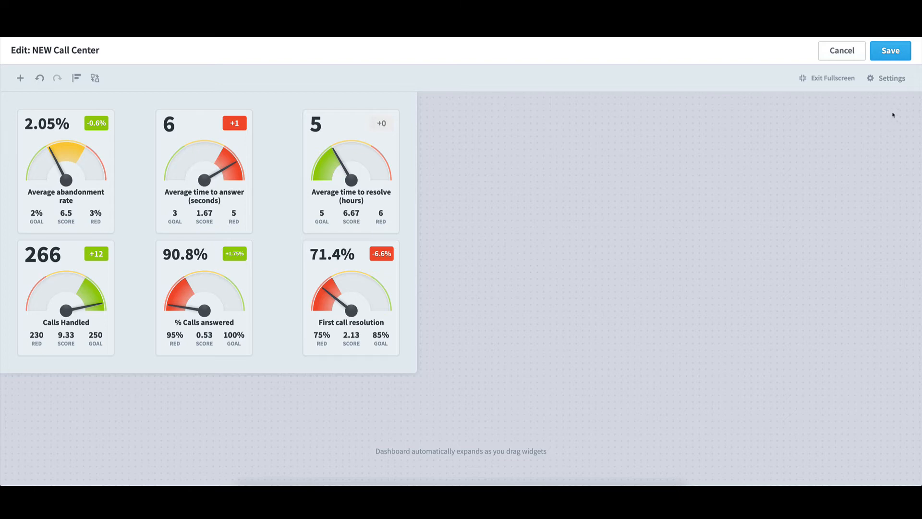
Save the NEW Call Center dashboard, leave fullscreen and finish editing to view it
{"action": "left_click", "coordinate": [890, 57]}
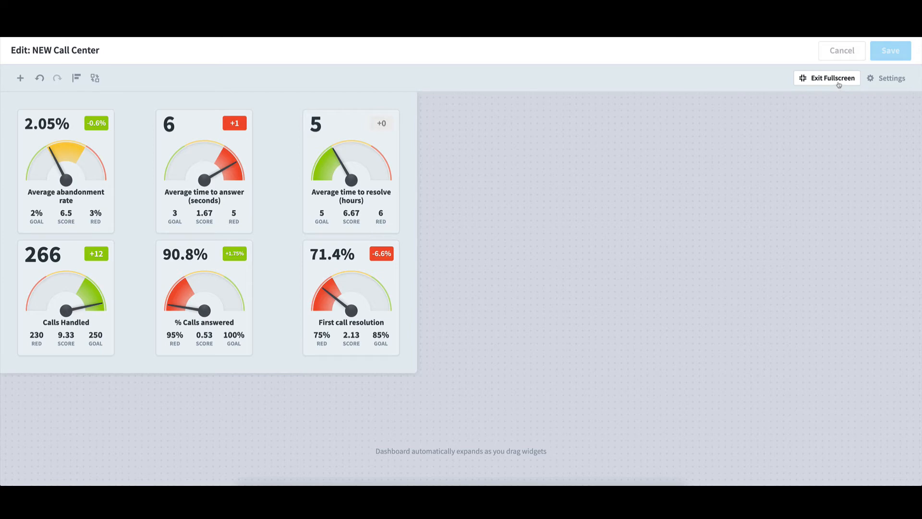
{"action": "left_click", "coordinate": [839, 84]}
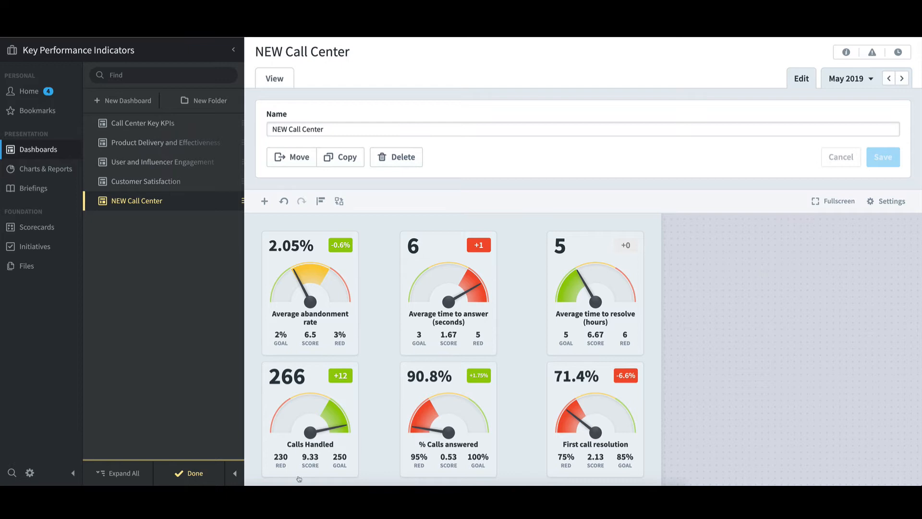
{"action": "left_click", "coordinate": [194, 475]}
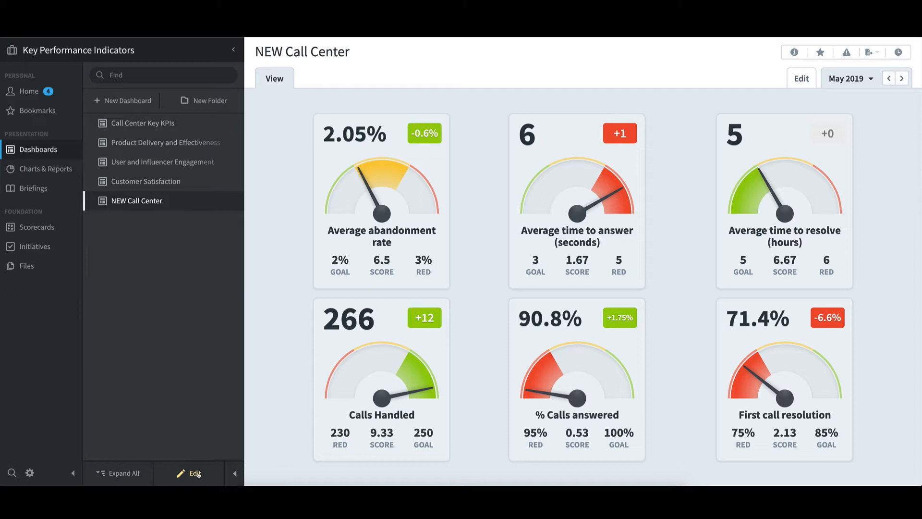
Create a dashboard named NEW Product with the Blank starting layout
{"action": "left_click", "coordinate": [129, 102]}
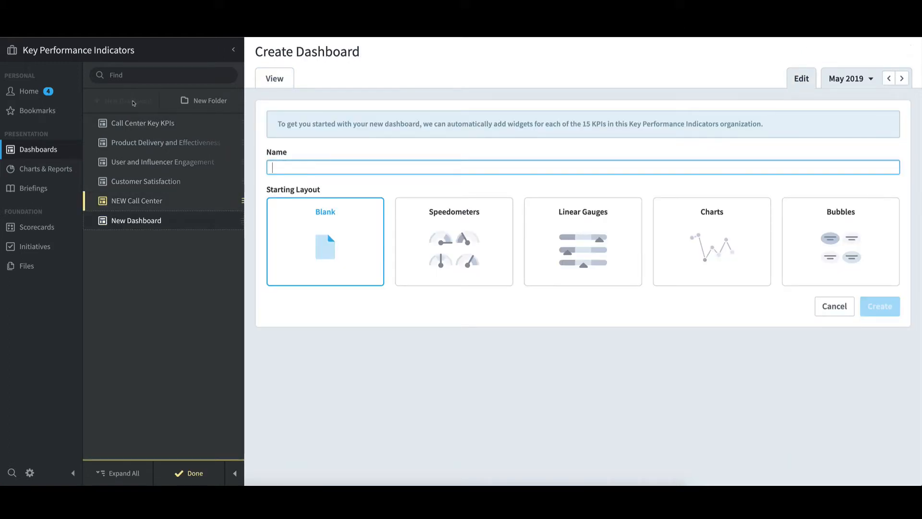
{"action": "type", "text": "NEW"}
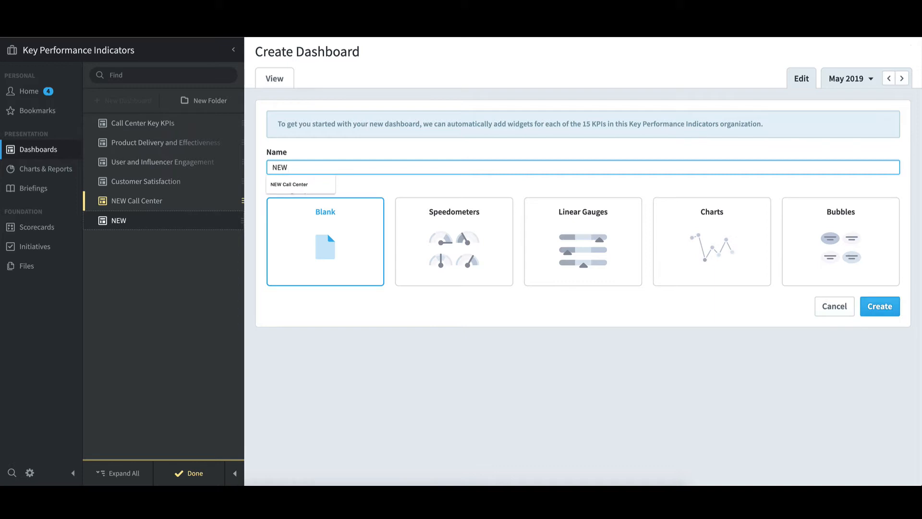
{"action": "type", "text": " Product"}
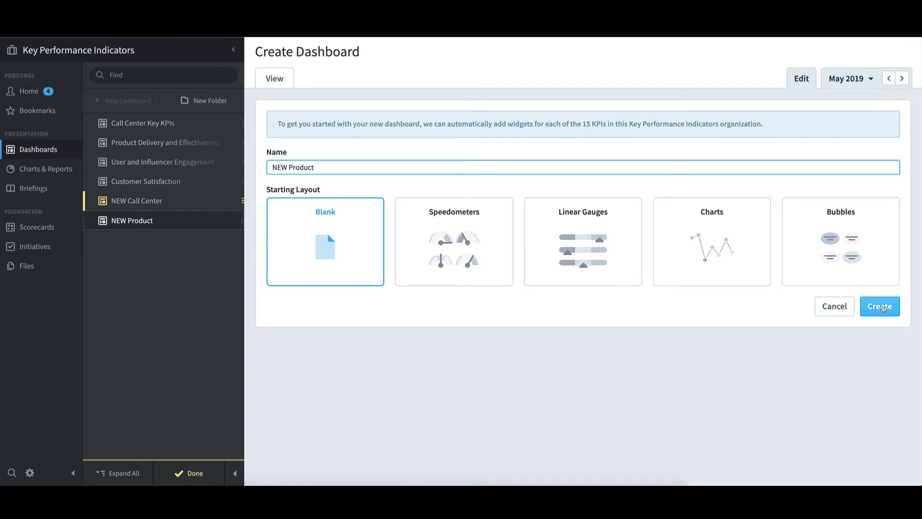
{"action": "left_click", "coordinate": [882, 308]}
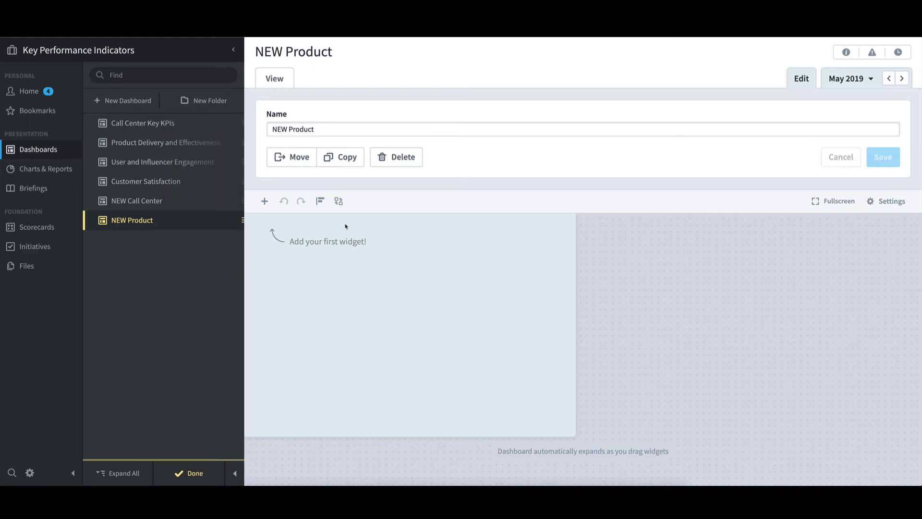
Add bubbles for the Product Delivery and Effectiveness KPIs Frequent-Use Customers, Infrequent-Use Customers and Average Monthly Use, and save the dashboard
{"action": "left_click", "coordinate": [265, 201]}
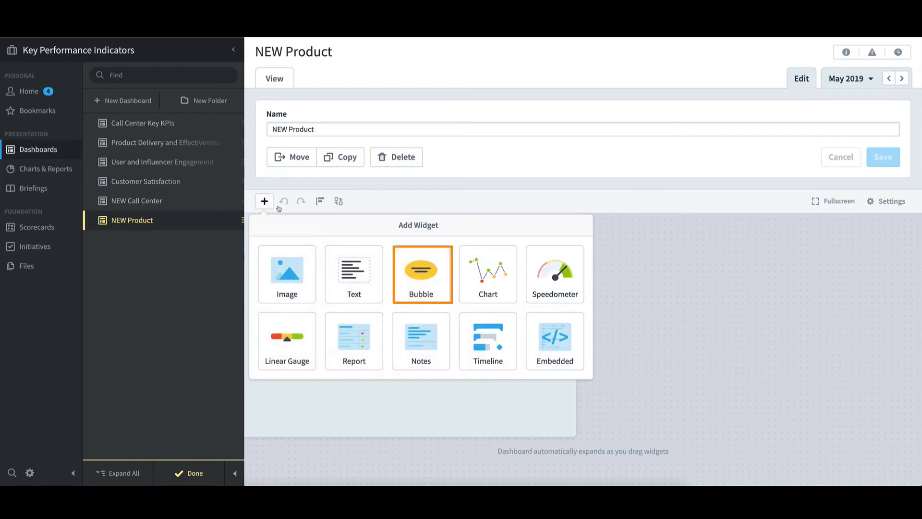
{"action": "left_click", "coordinate": [428, 278]}
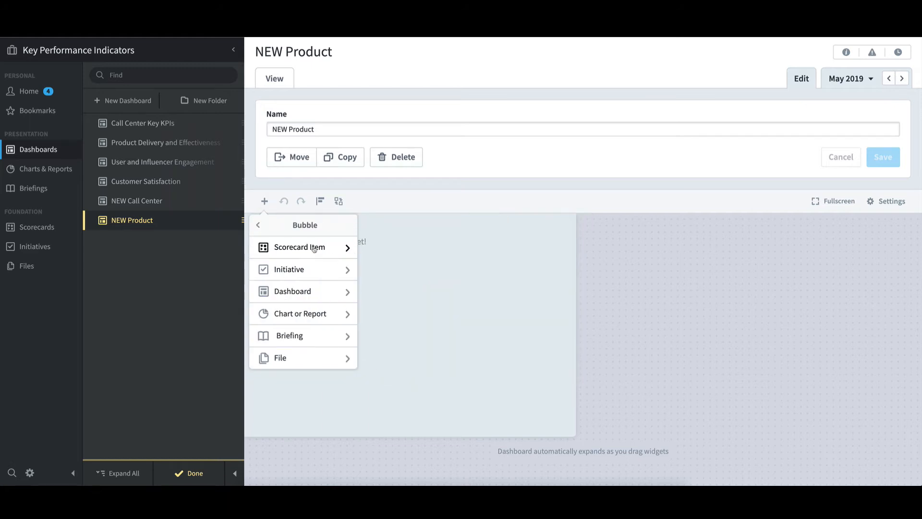
{"action": "left_click", "coordinate": [314, 248]}
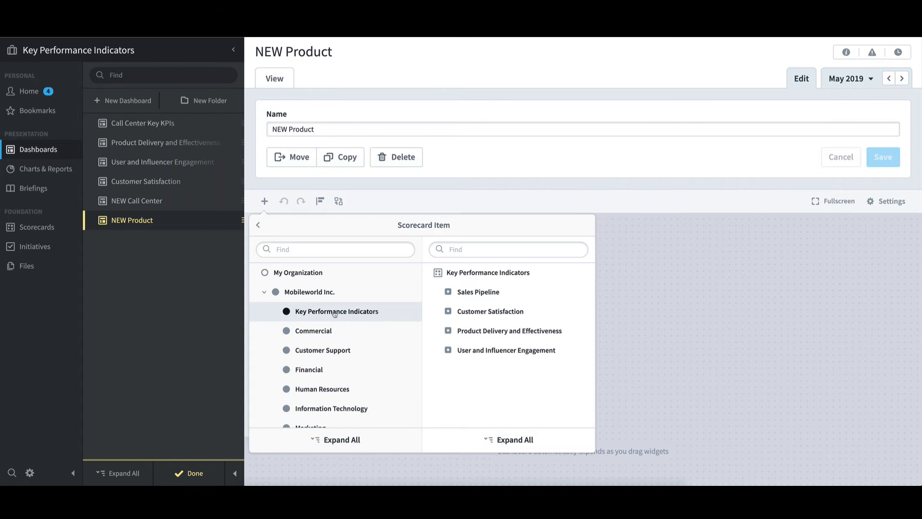
{"action": "left_click", "coordinate": [441, 332]}
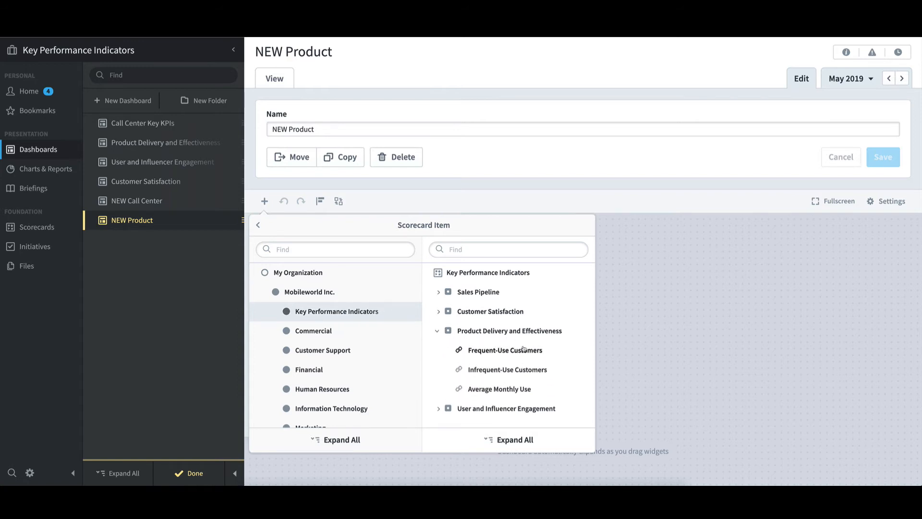
{"action": "mouse_move", "coordinate": [568, 355]}
{"action": "left_click", "coordinate": [571, 354]}
{"action": "left_click", "coordinate": [574, 370]}
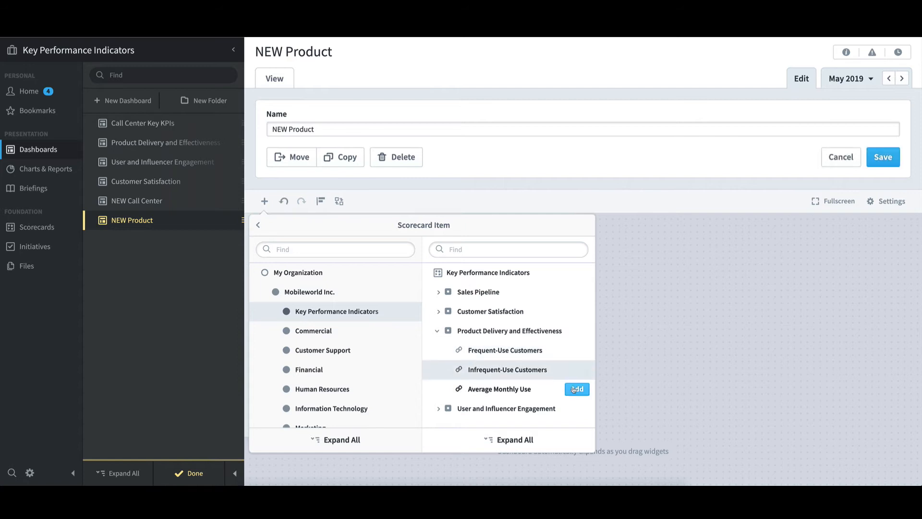
{"action": "left_click", "coordinate": [575, 389]}
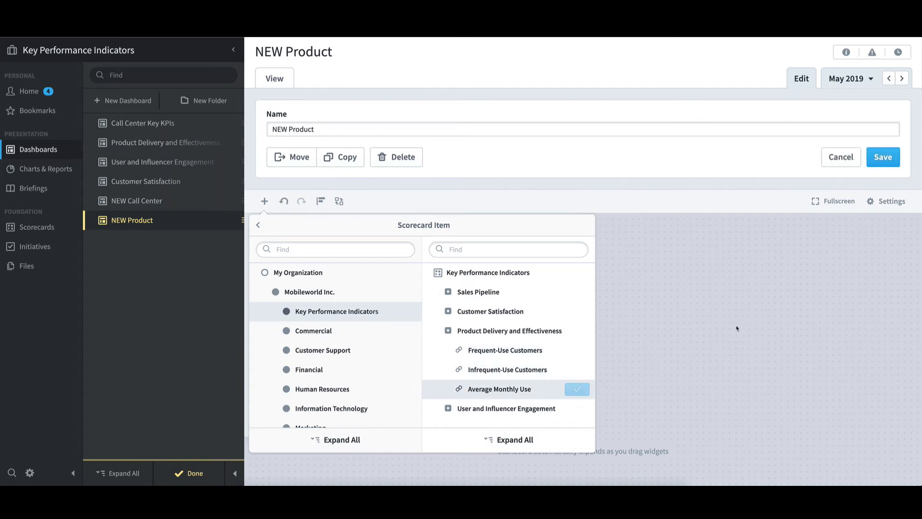
{"action": "left_click", "coordinate": [717, 326]}
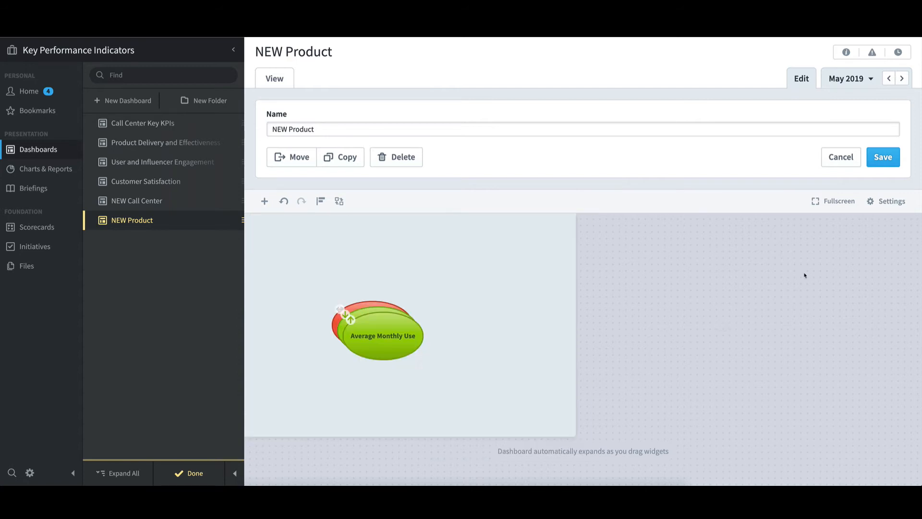
{"action": "left_click", "coordinate": [883, 157]}
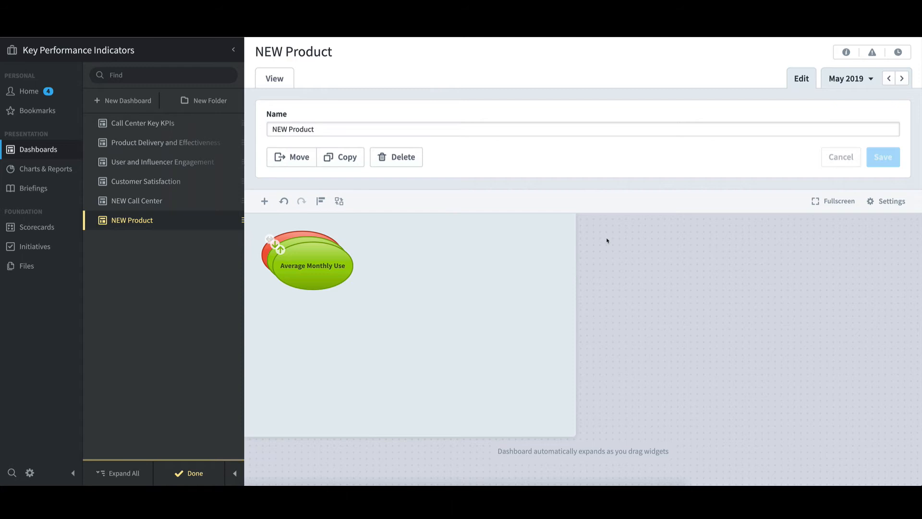
Spread the stacked bubbles into one row ordered Frequent-Use Customers, Infrequent-Use Customers, Average Monthly Use
{"action": "left_click_drag", "start_coordinate": [331, 267], "coordinate": [427, 262]}
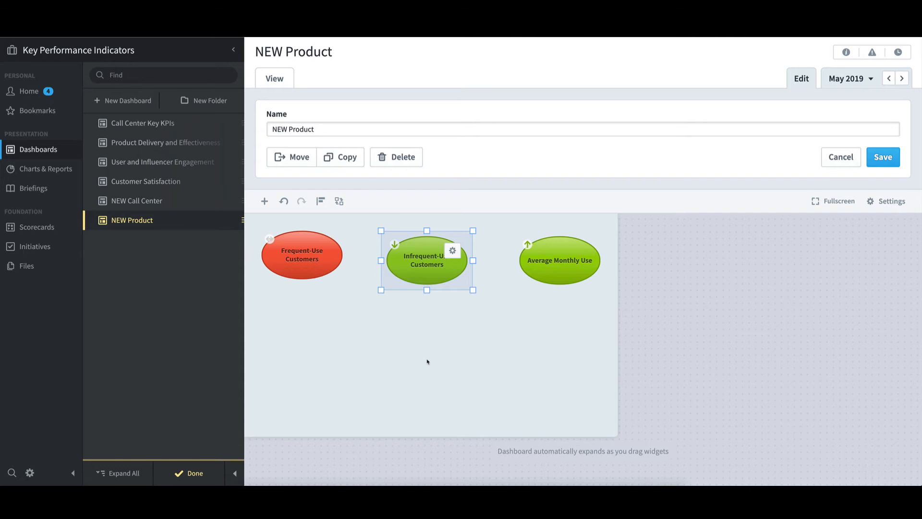
{"action": "left_click", "coordinate": [353, 398]}
Change all three KPI bubbles together to the rounded rectangle shape and give them a Solid background
{"action": "left_click_drag", "start_coordinate": [262, 222], "coordinate": [606, 305]}
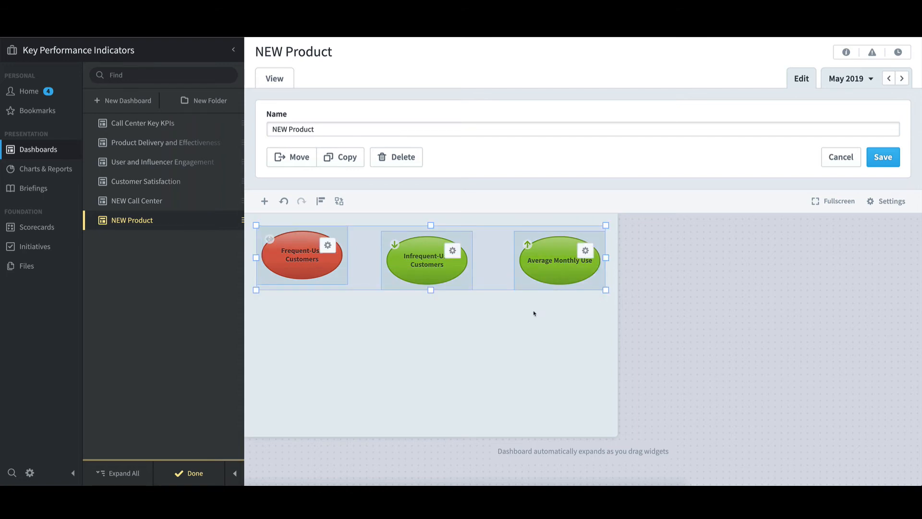
{"action": "left_click", "coordinate": [454, 252]}
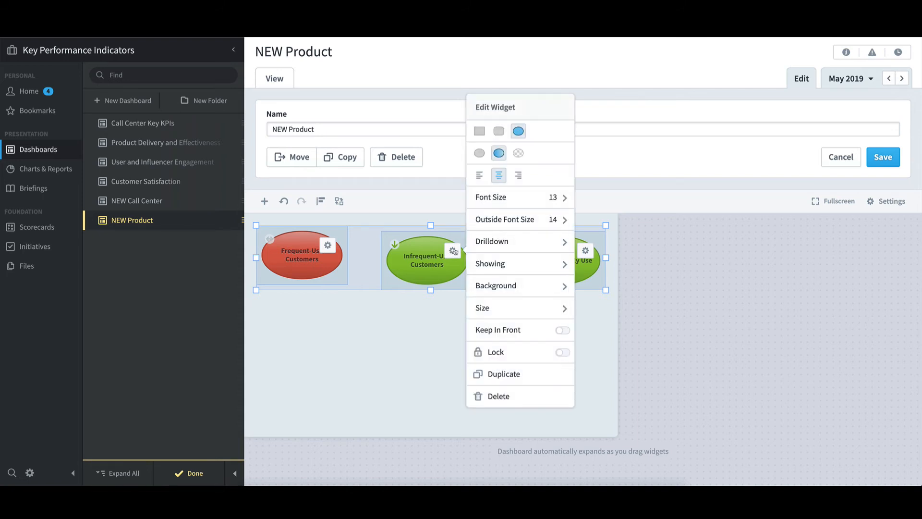
{"action": "left_click", "coordinate": [500, 132]}
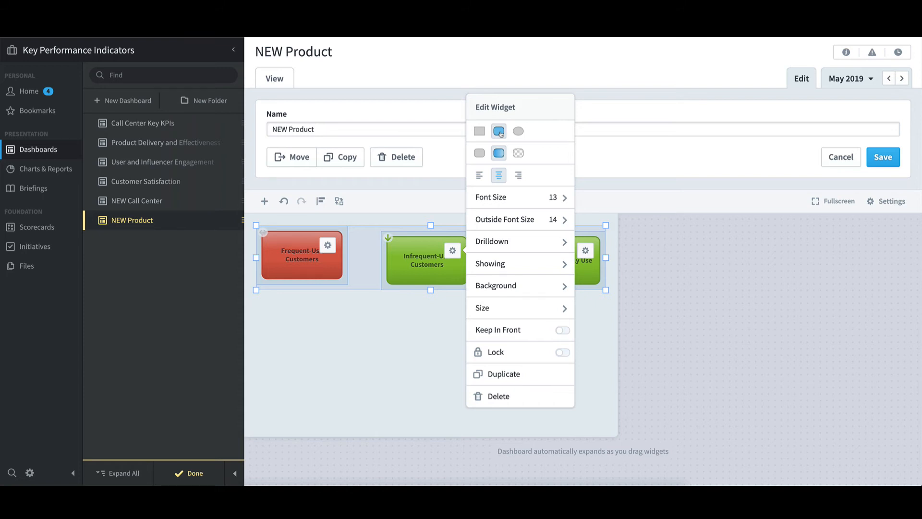
{"action": "left_click", "coordinate": [548, 293]}
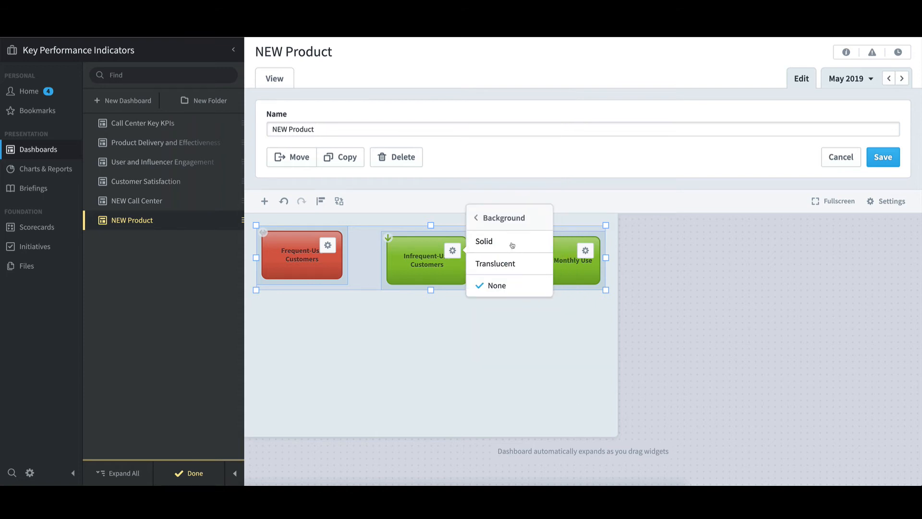
{"action": "left_click", "coordinate": [512, 246]}
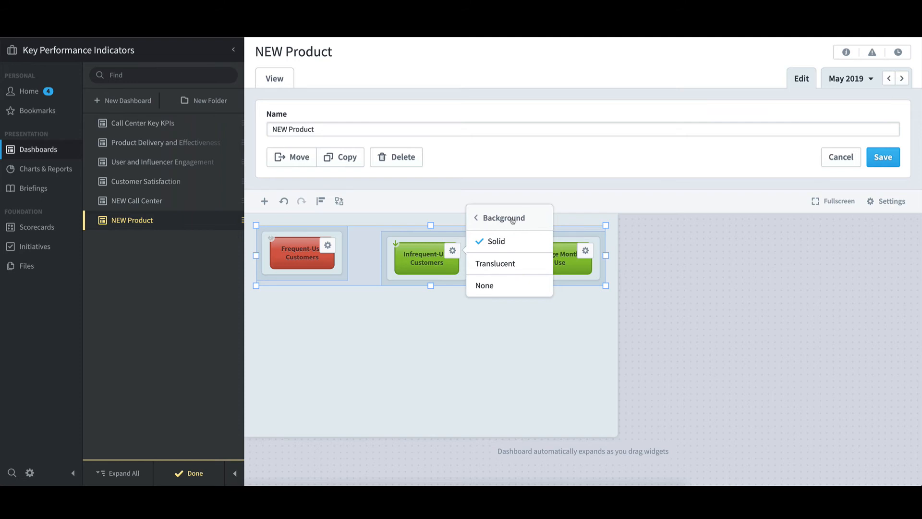
Show the Description, Actual Value and Score on all three selected KPI bubbles
{"action": "left_click", "coordinate": [512, 219]}
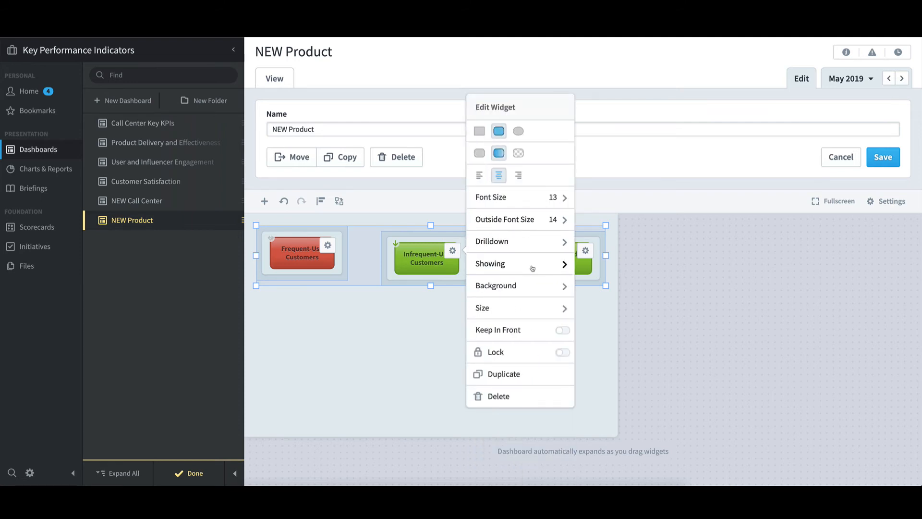
{"action": "left_click", "coordinate": [532, 268]}
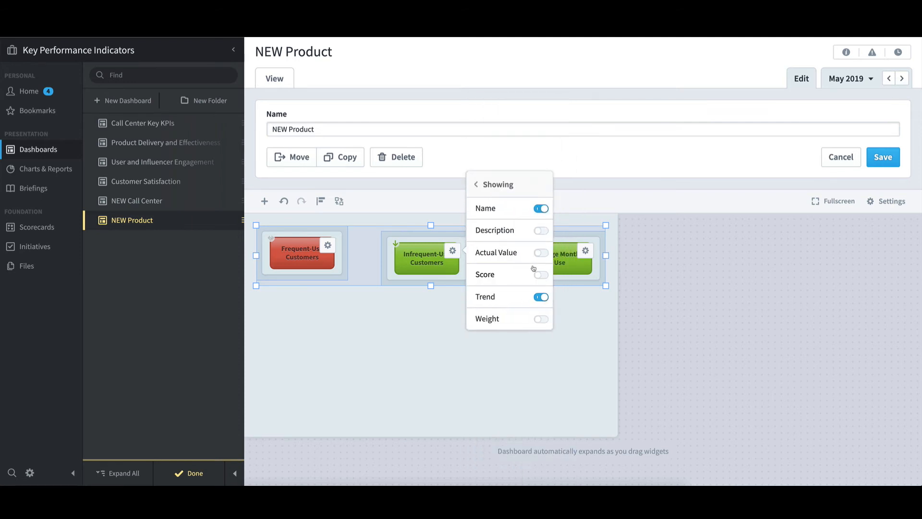
{"action": "left_click", "coordinate": [541, 231]}
{"action": "left_click", "coordinate": [543, 253]}
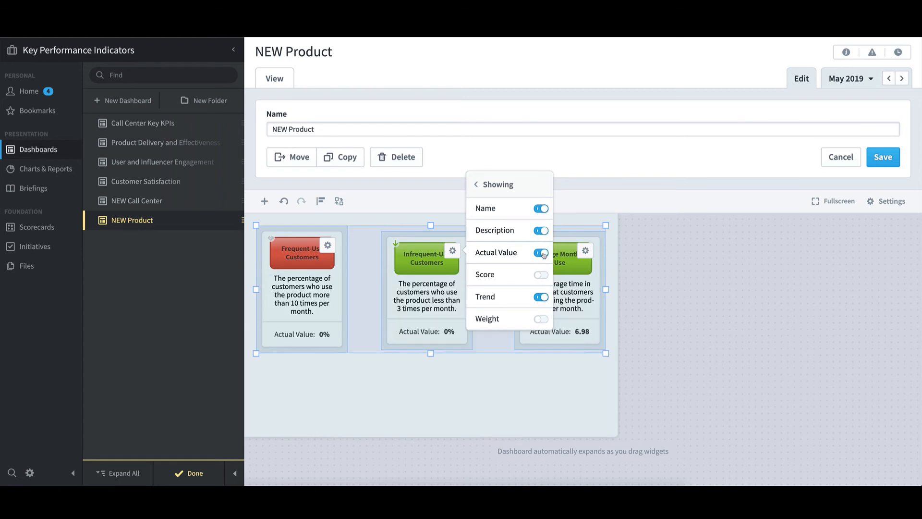
{"action": "left_click", "coordinate": [543, 276]}
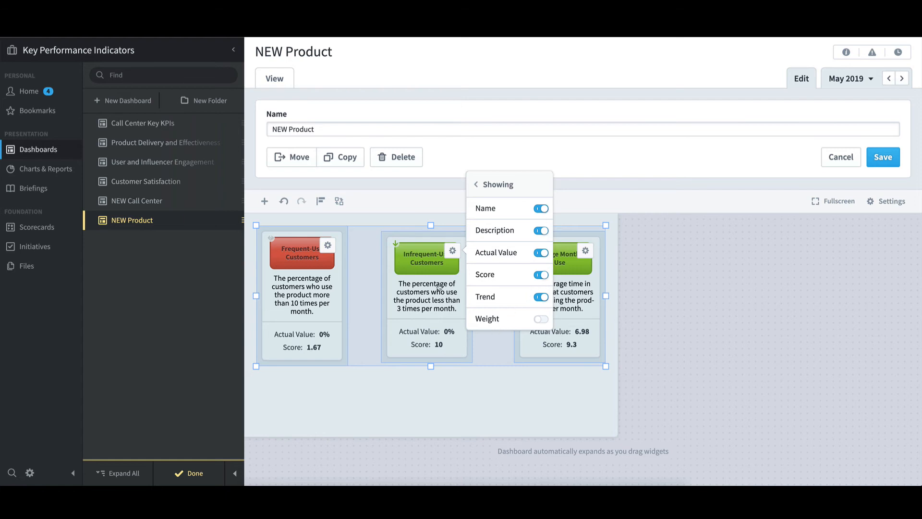
Align the three selected KPI bubbles along their top edges and deselect them
{"action": "left_click", "coordinate": [321, 202]}
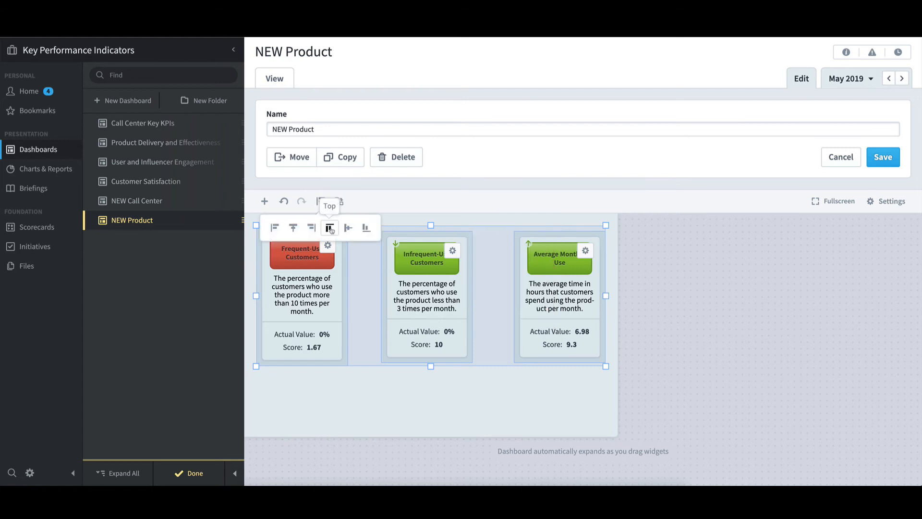
{"action": "left_click", "coordinate": [330, 228]}
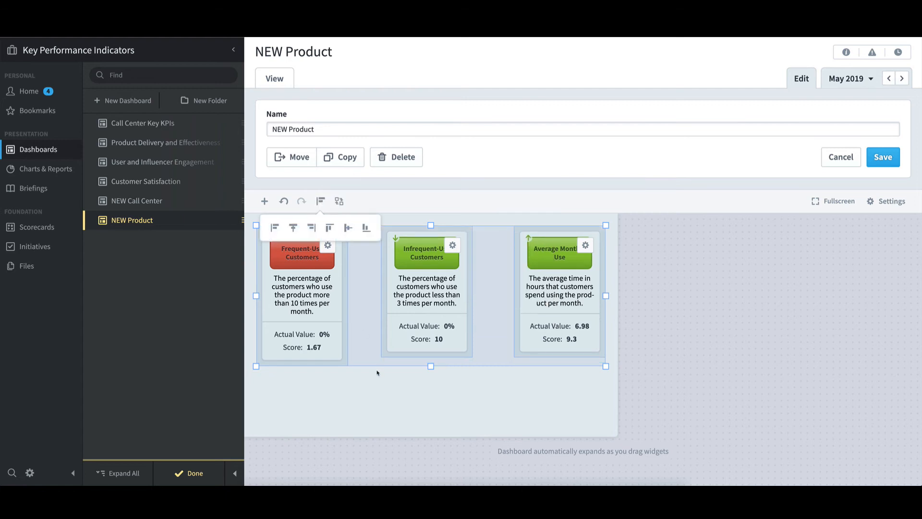
{"action": "left_click", "coordinate": [393, 383]}
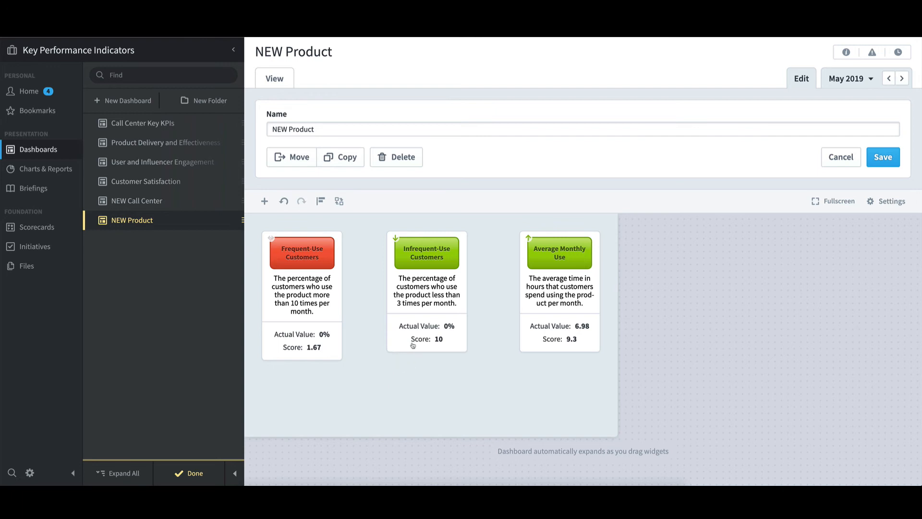
Set the height of all three KPI bubbles to 250 and save the dashboard
{"action": "left_click_drag", "start_coordinate": [259, 223], "coordinate": [585, 372]}
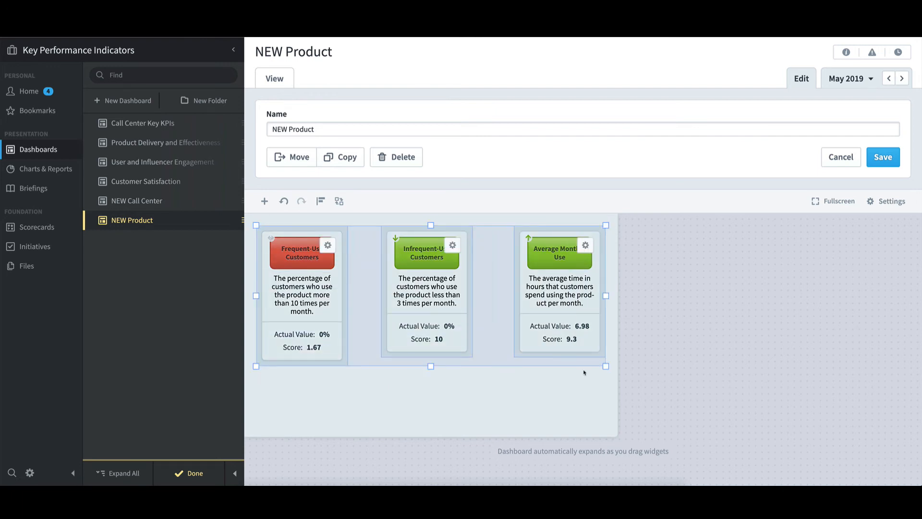
{"action": "left_click", "coordinate": [586, 246]}
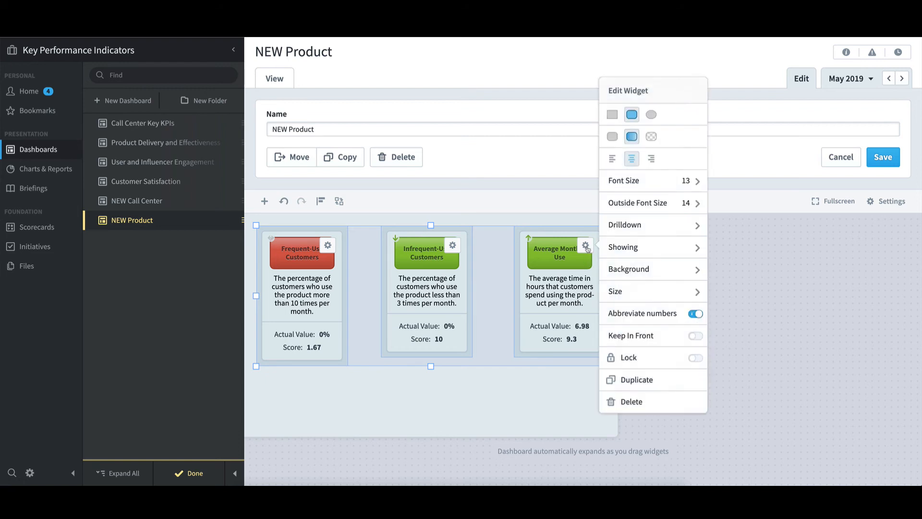
{"action": "left_click", "coordinate": [640, 293]}
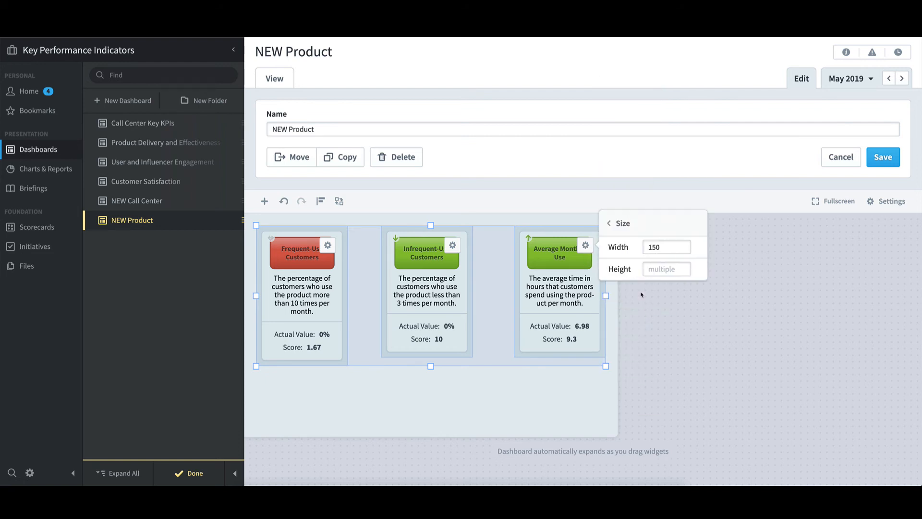
{"action": "left_click", "coordinate": [658, 270]}
{"action": "type", "text": "250"}
{"action": "left_click", "coordinate": [554, 393]}
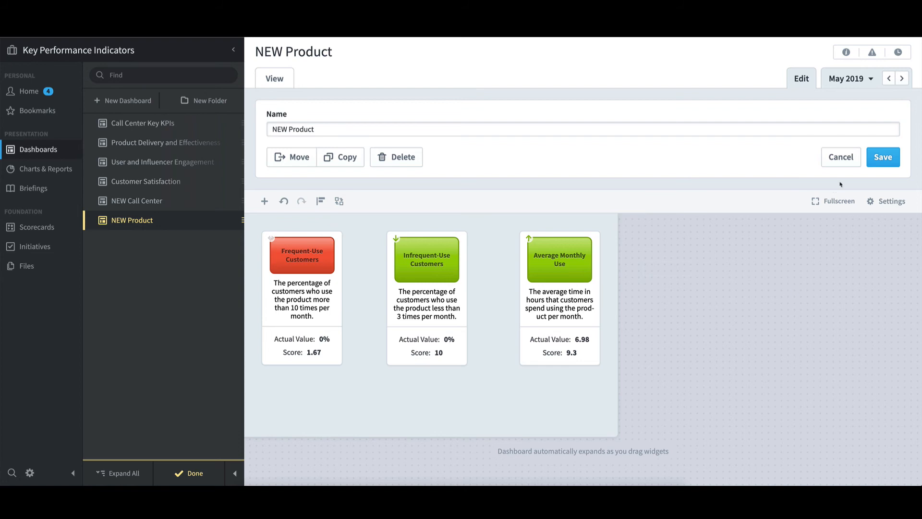
{"action": "left_click", "coordinate": [882, 159]}
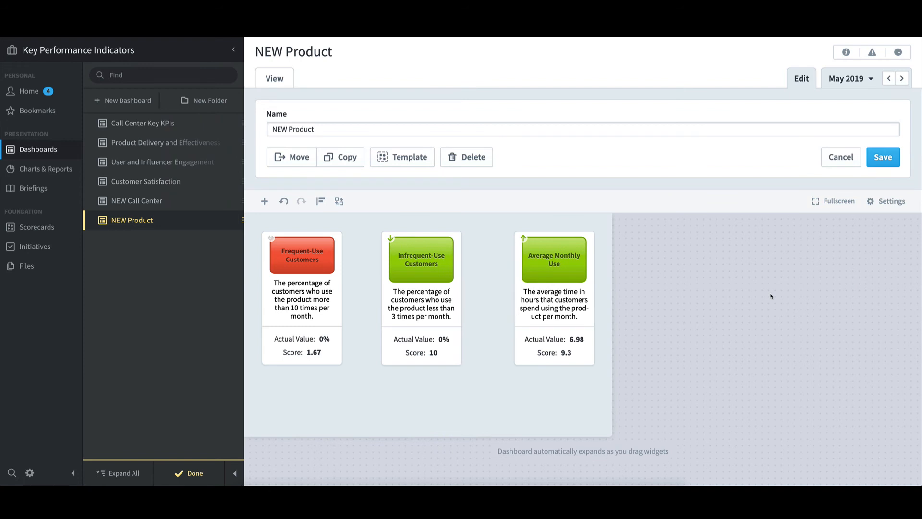
Add a chart for the Product Delivery and Effectiveness KPI Frequent-Use Customers and place it below the row of bubbles
{"action": "left_click", "coordinate": [265, 201]}
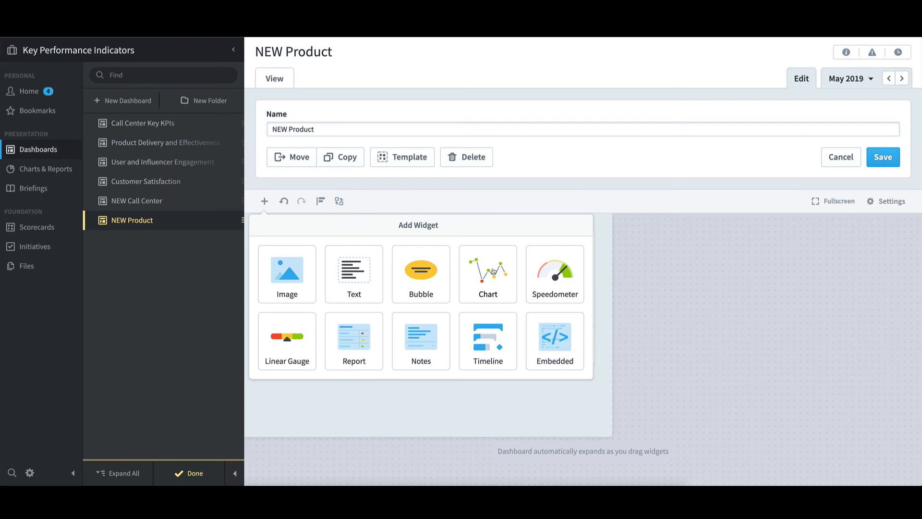
{"action": "left_click", "coordinate": [493, 271]}
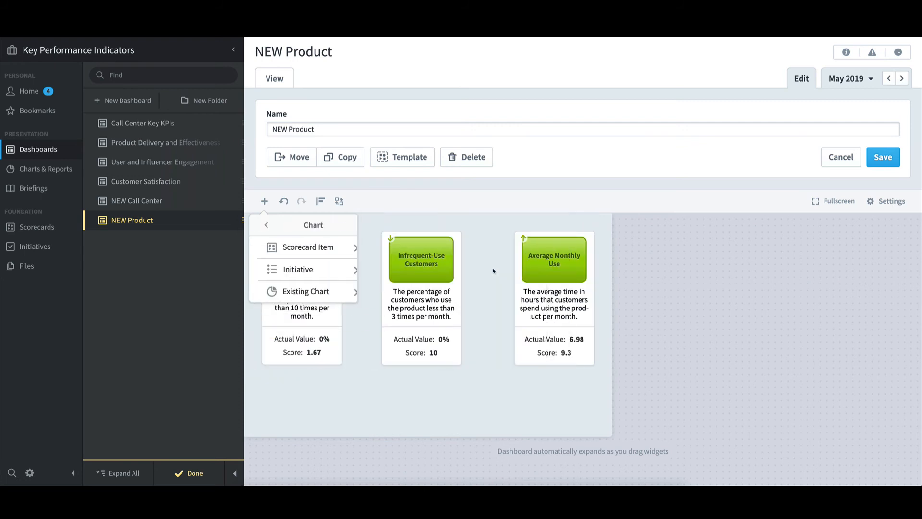
{"action": "left_click", "coordinate": [328, 249]}
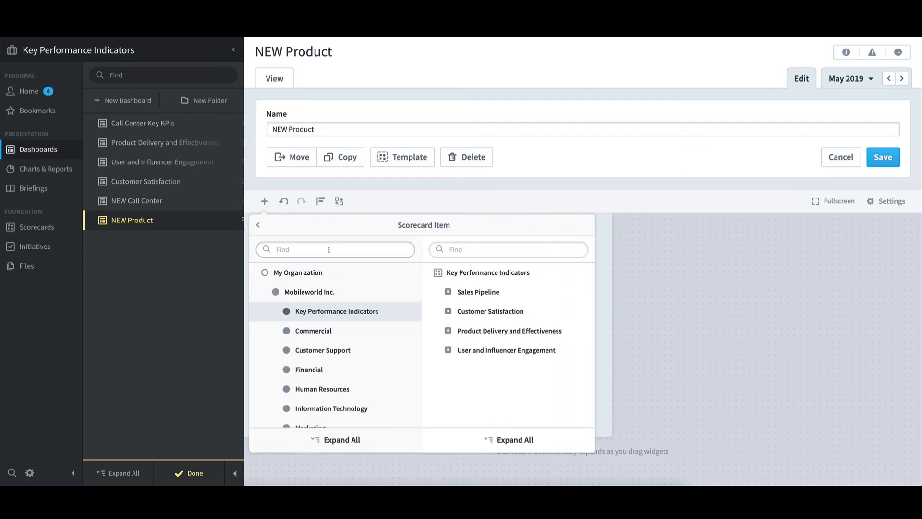
{"action": "left_click", "coordinate": [487, 331]}
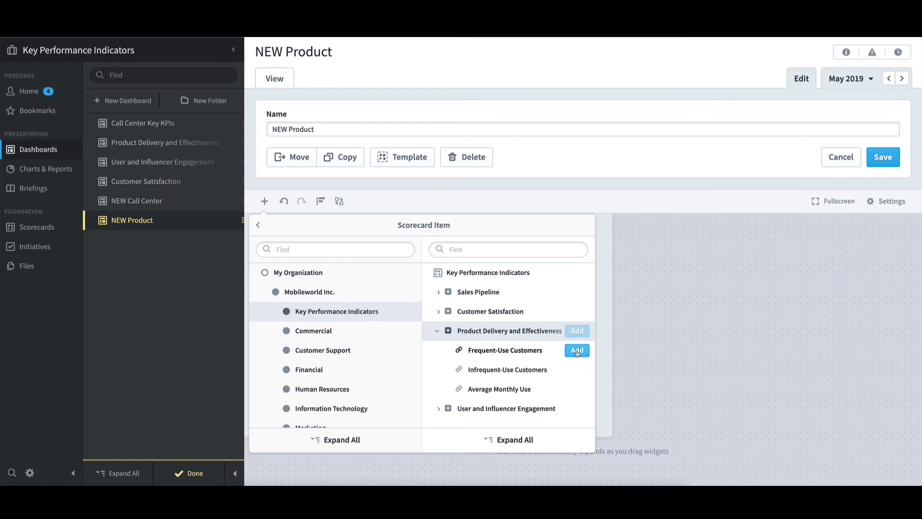
{"action": "left_click", "coordinate": [577, 351]}
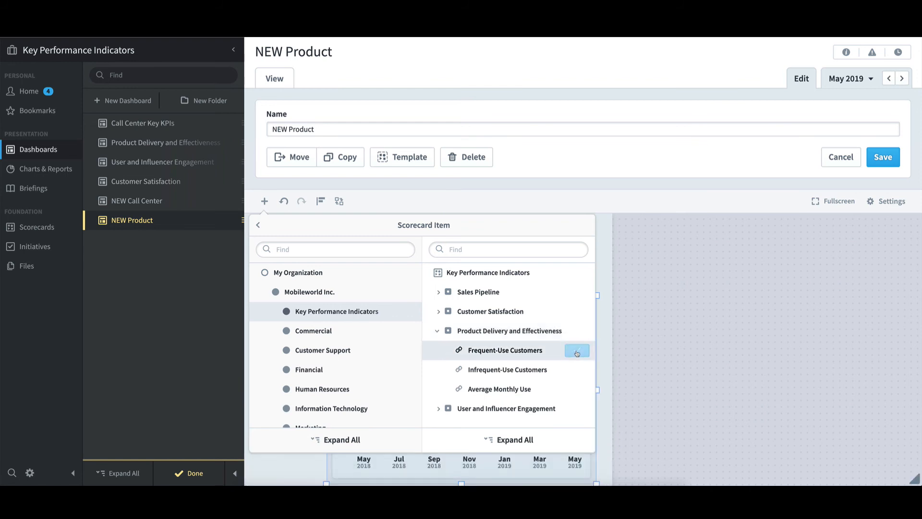
{"action": "left_click", "coordinate": [537, 463]}
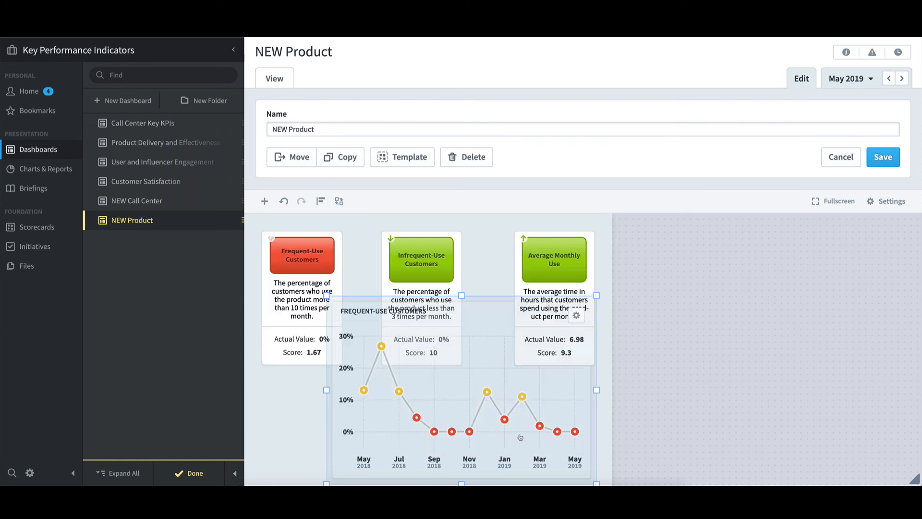
{"action": "left_click_drag", "start_coordinate": [521, 435], "coordinate": [496, 355]}
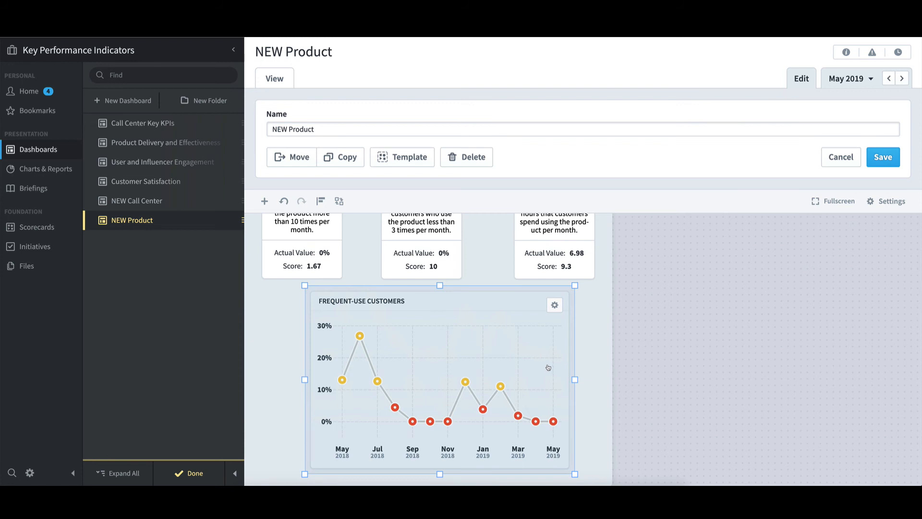
Add the Actual Value of Infrequent-Use Customers to the chart as a second series, keeping the Line graph type
{"action": "left_click", "coordinate": [555, 310]}
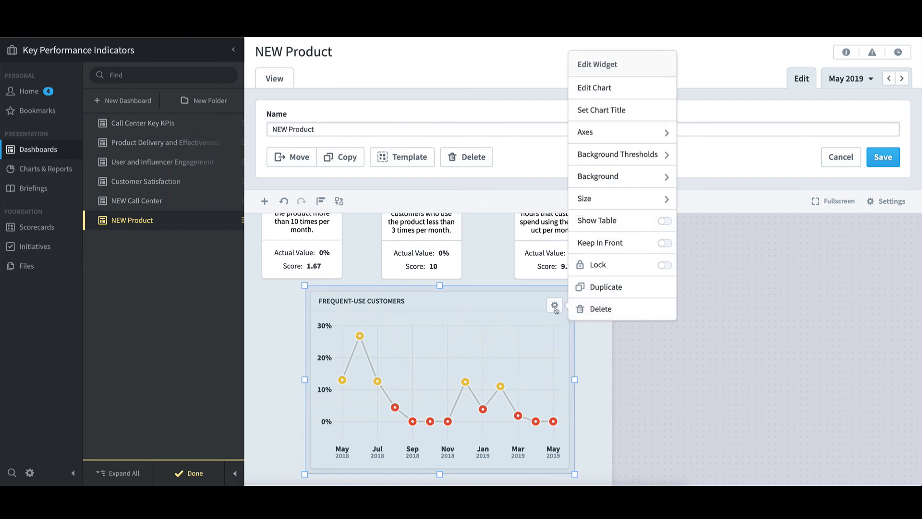
{"action": "left_click", "coordinate": [602, 90]}
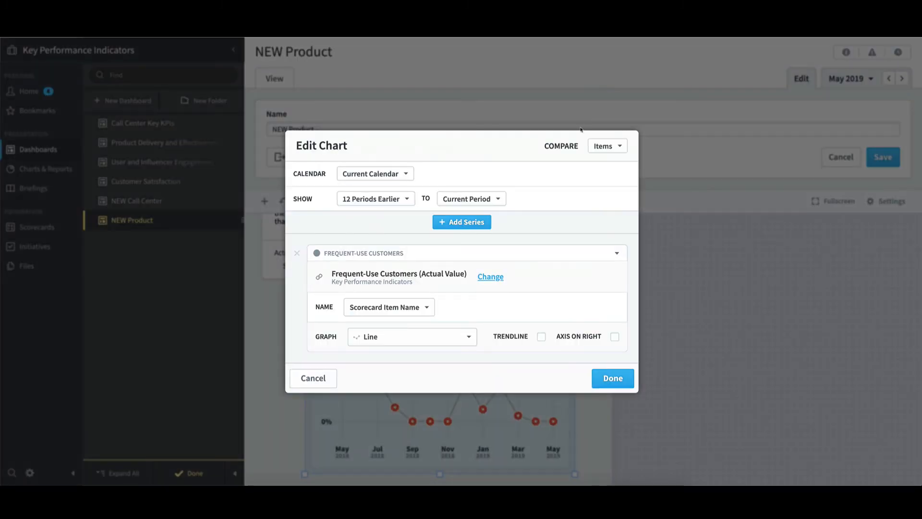
{"action": "left_click", "coordinate": [487, 226]}
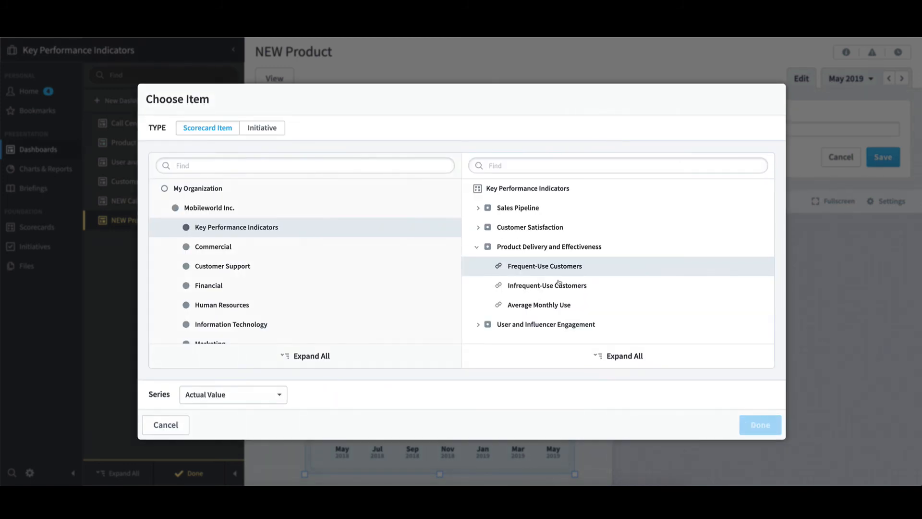
{"action": "left_click", "coordinate": [574, 288]}
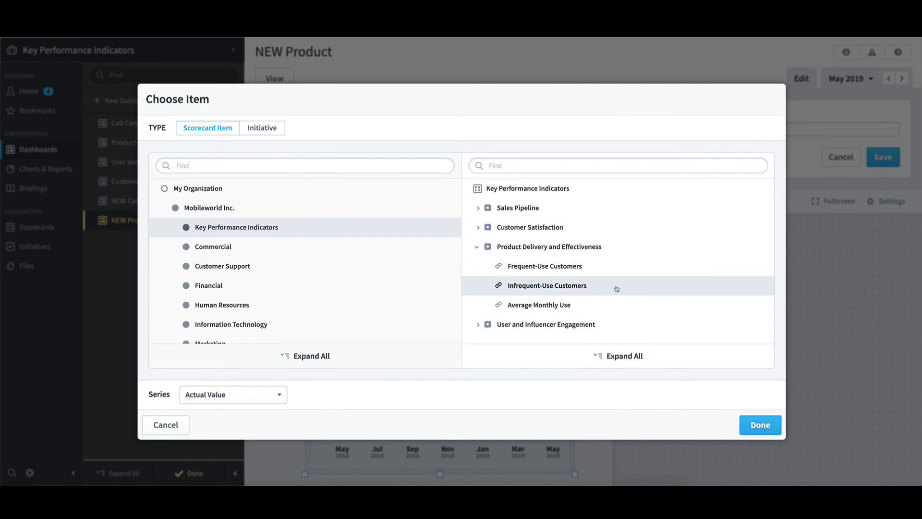
{"action": "left_click", "coordinate": [765, 426]}
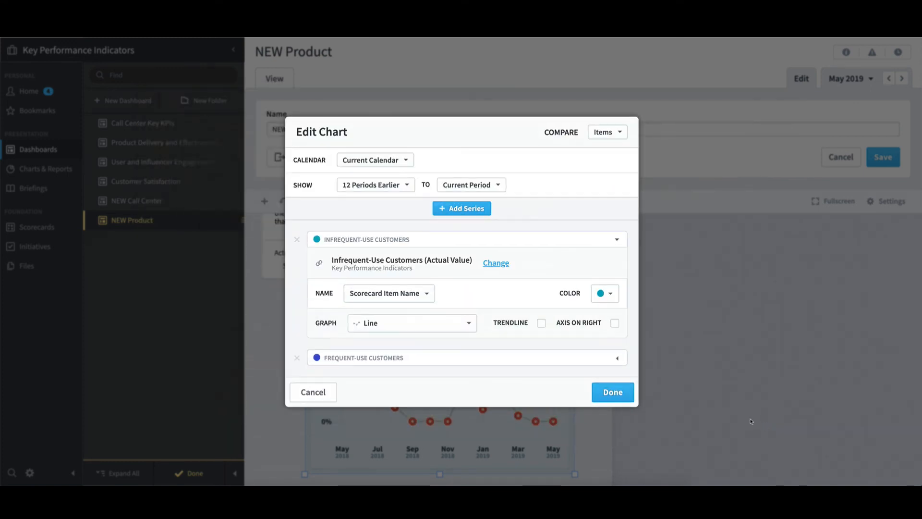
{"action": "left_click", "coordinate": [473, 327]}
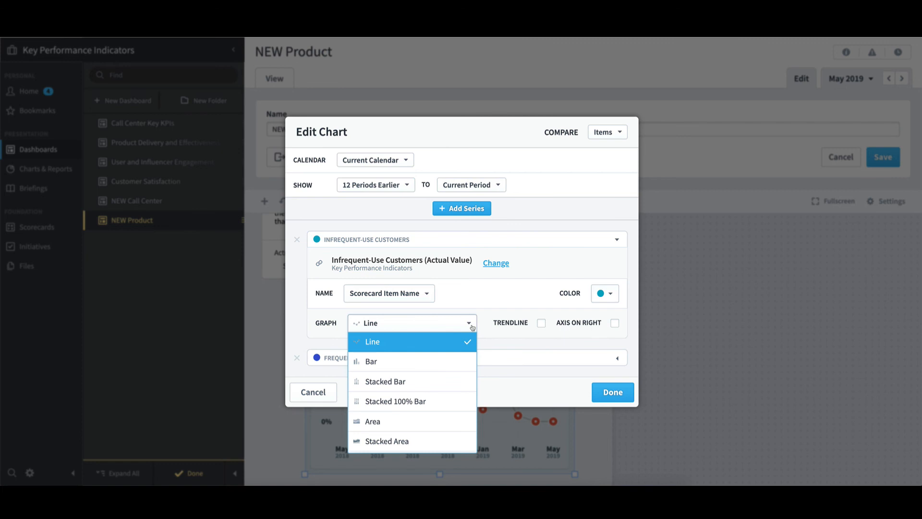
{"action": "left_click", "coordinate": [563, 385]}
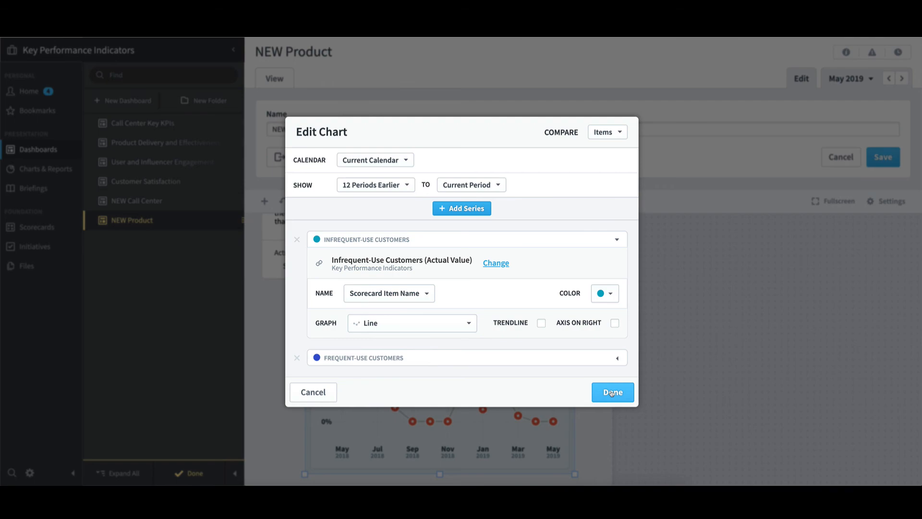
{"action": "left_click", "coordinate": [611, 392]}
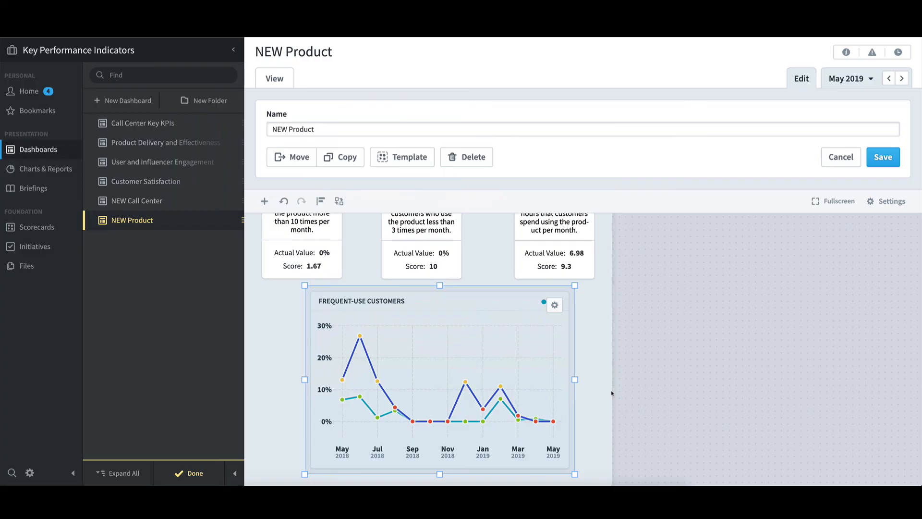
Hide the chart's title and save the NEW Product dashboard
{"action": "left_click", "coordinate": [555, 307]}
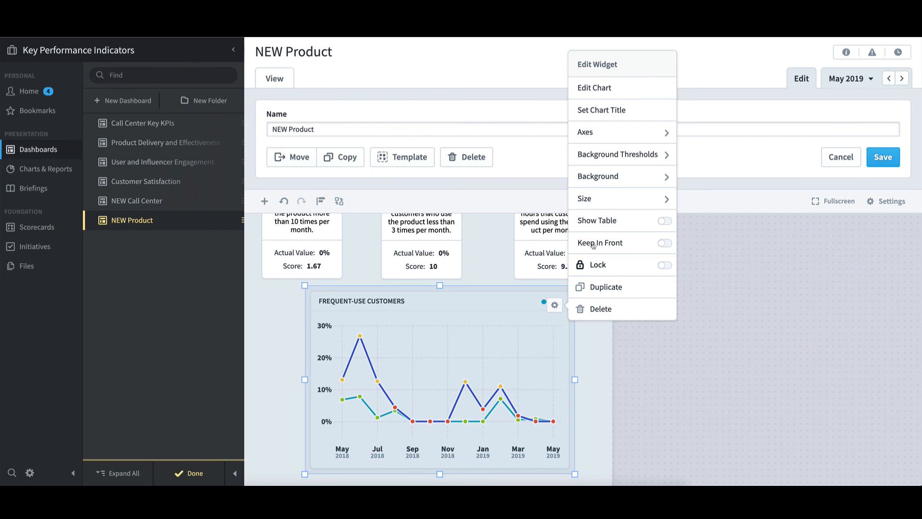
{"action": "left_click", "coordinate": [627, 111]}
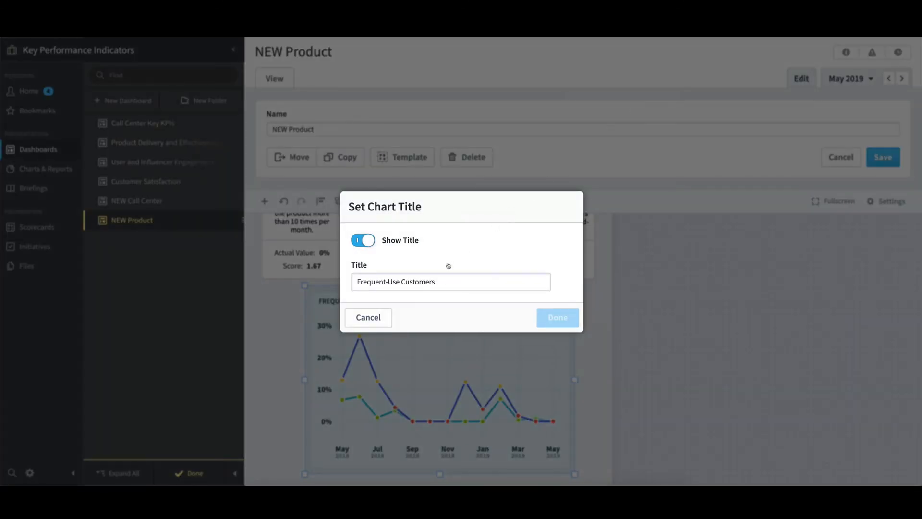
{"action": "left_click", "coordinate": [358, 245]}
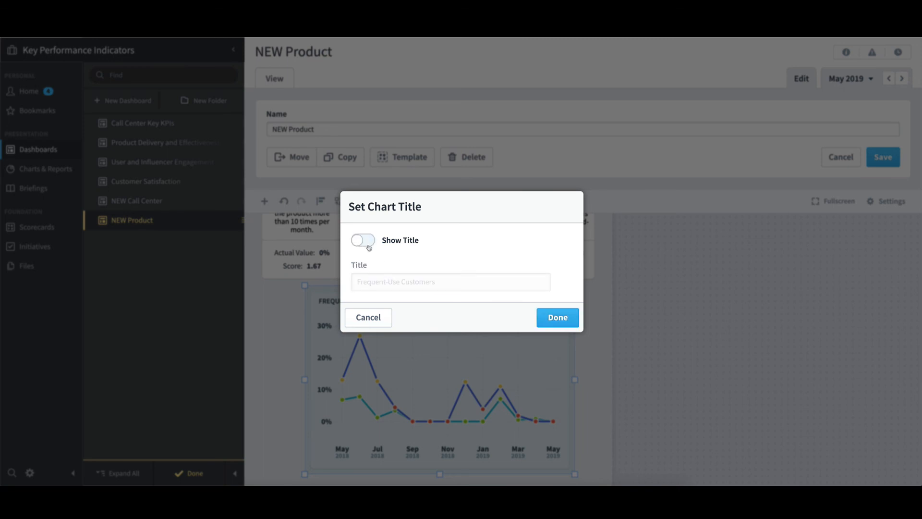
{"action": "left_click", "coordinate": [560, 319]}
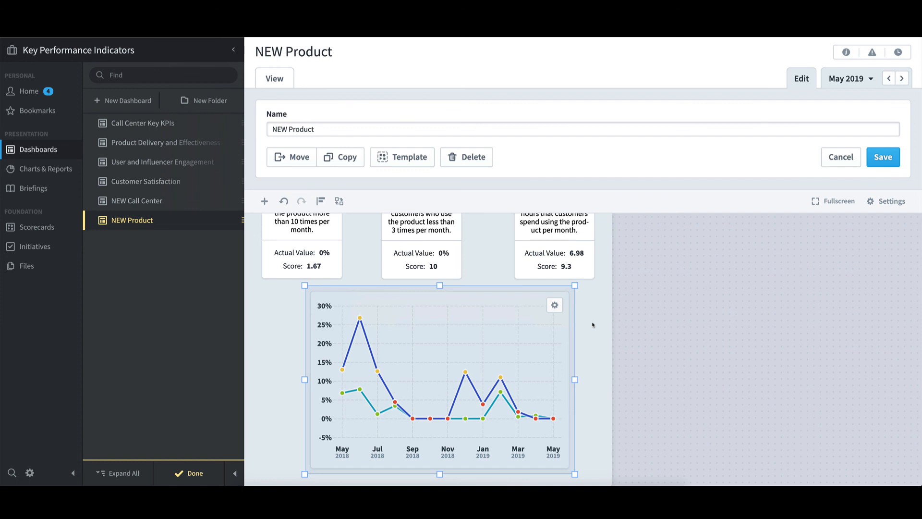
{"action": "left_click", "coordinate": [895, 158]}
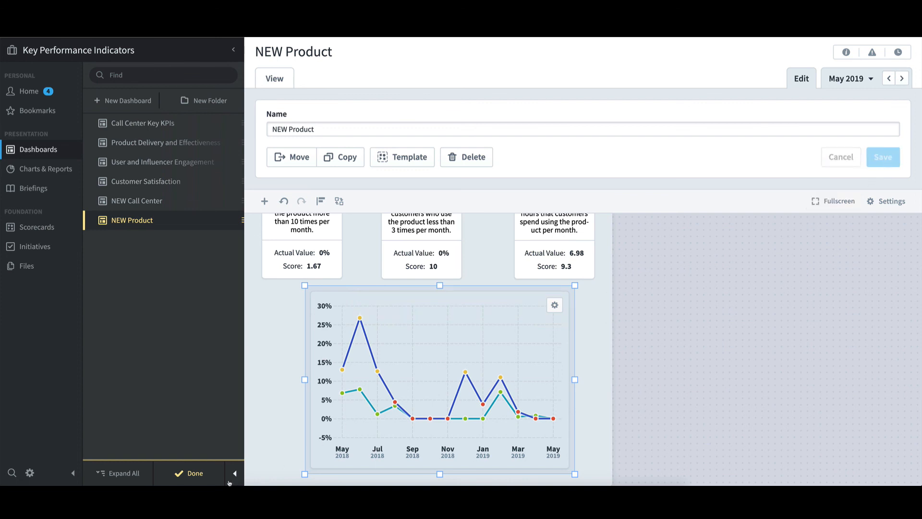
Finish editing the dashboard and enlarge its line chart for a closer look, returning to the full dashboard view
{"action": "left_click", "coordinate": [198, 475]}
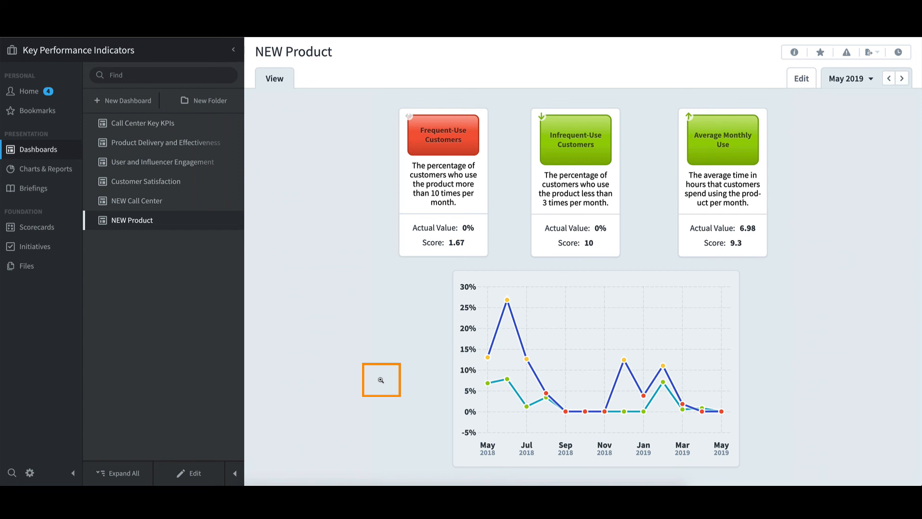
{"action": "left_click", "coordinate": [381, 380]}
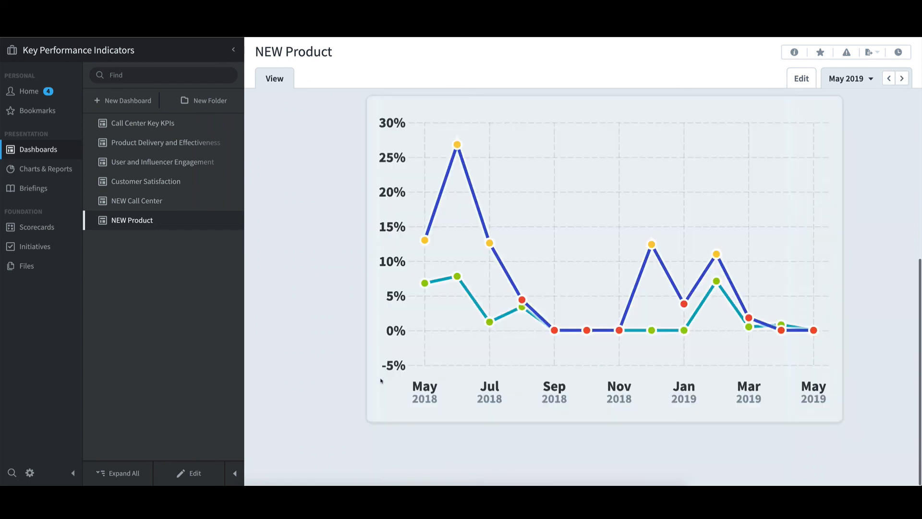
{"action": "left_click", "coordinate": [332, 372]}
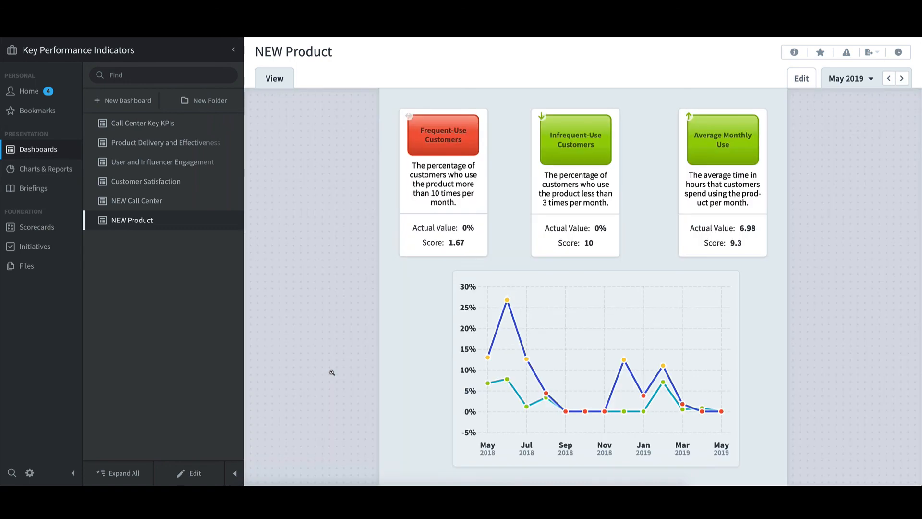